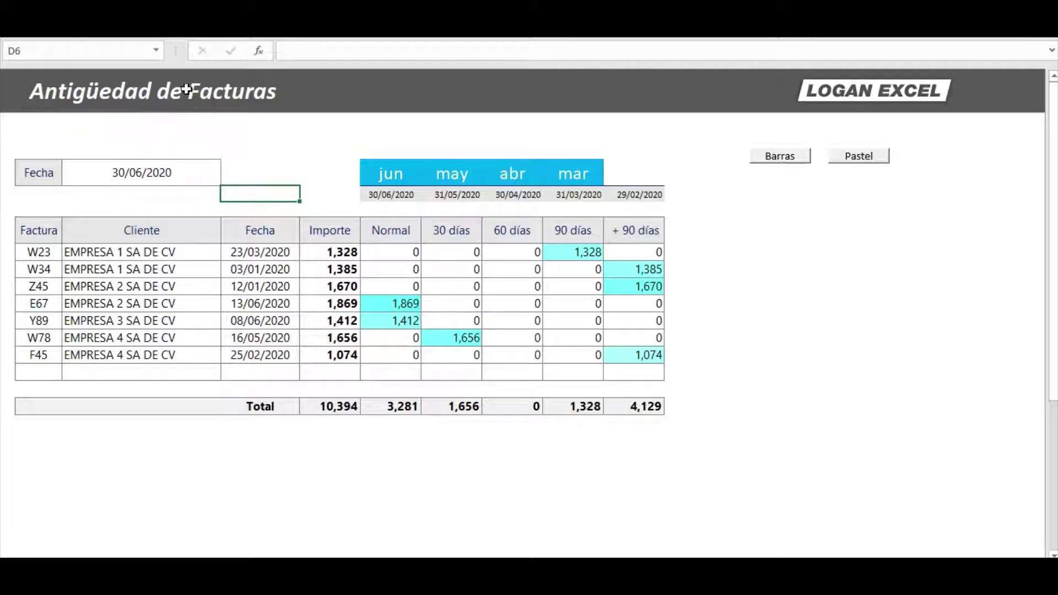
Switch to the Excel workbook showing the Antigüedad de Facturas aging sheet
left_click(237, 156)
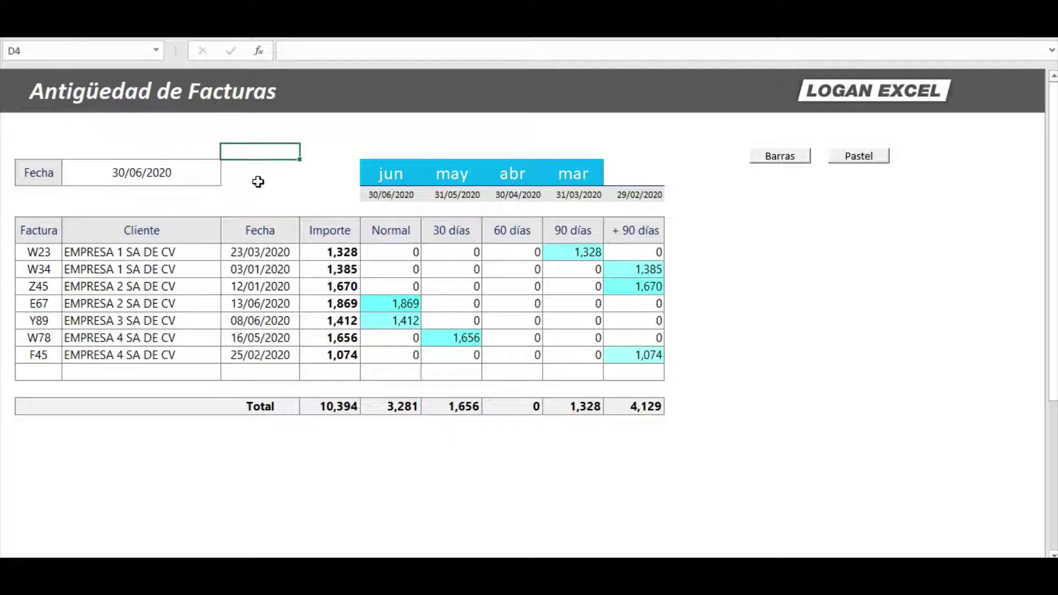
Regenerate the invoice dates several times with F9 to test the aging buckets
left_click(251, 174)
key("F9")
left_click(198, 144)
key("F9")
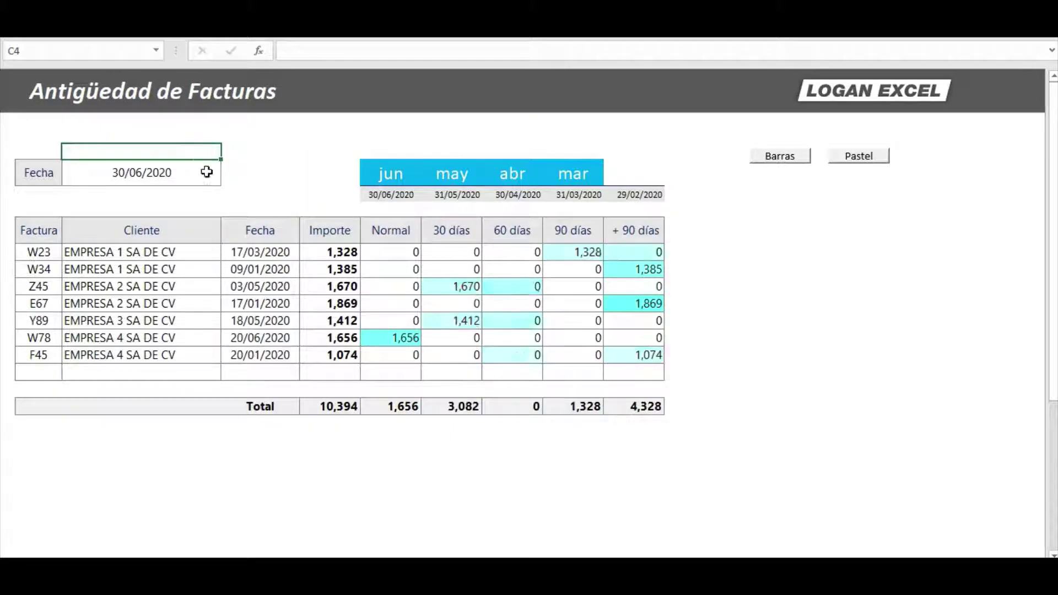
key("F9")
key("F9")
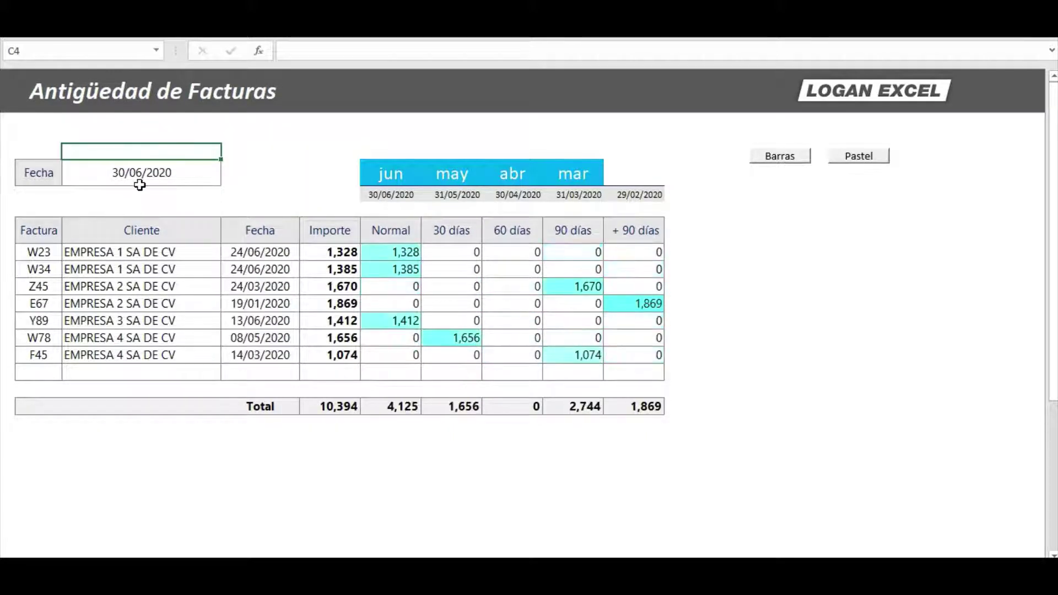
key("F9")
key("F9")
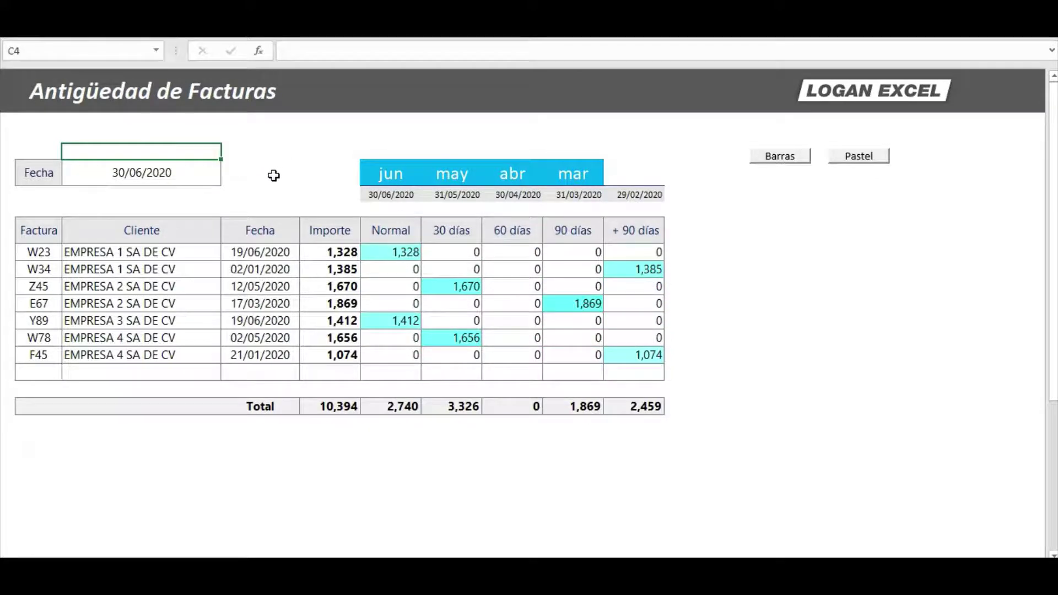
key("F9")
key("F9")
Enter 31/12/2020 as the Fecha cutoff date in C5 and recalculate with F9
left_click(176, 176)
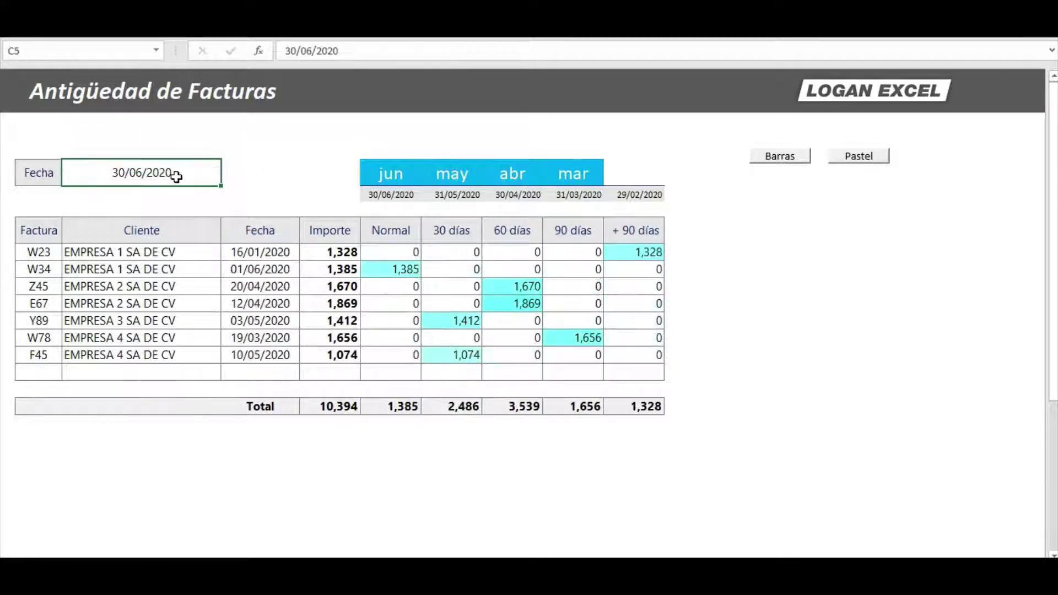
type("31/12")
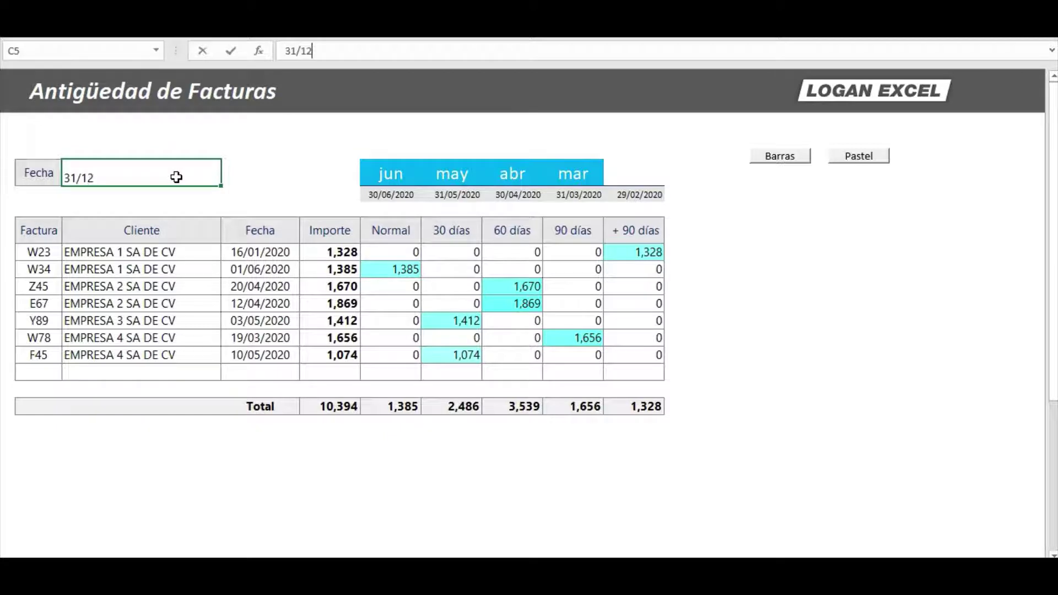
key("Return")
left_click(257, 142)
key("F9")
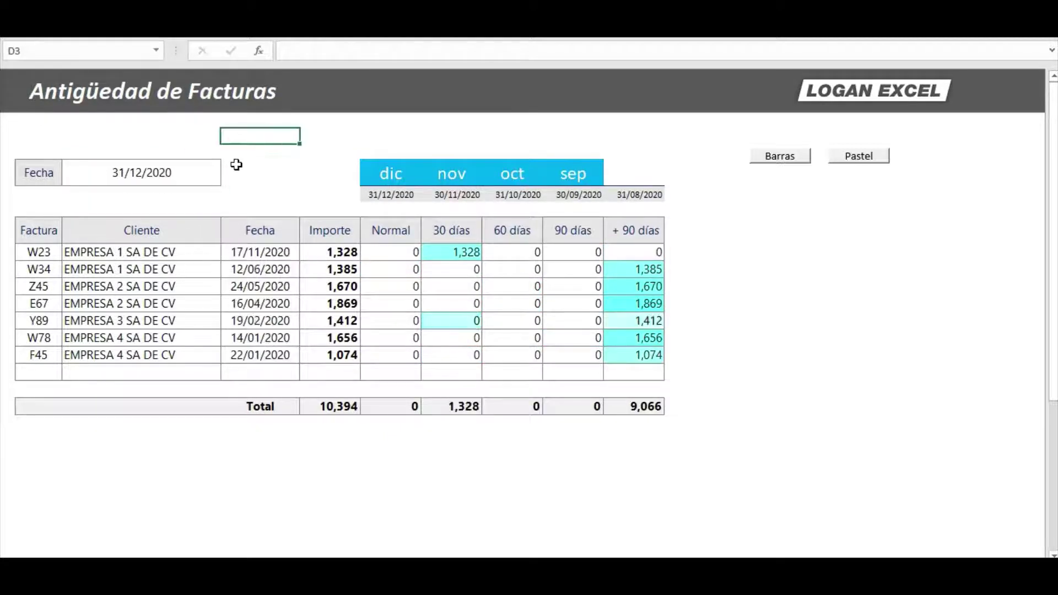
key("F9")
key("F9")
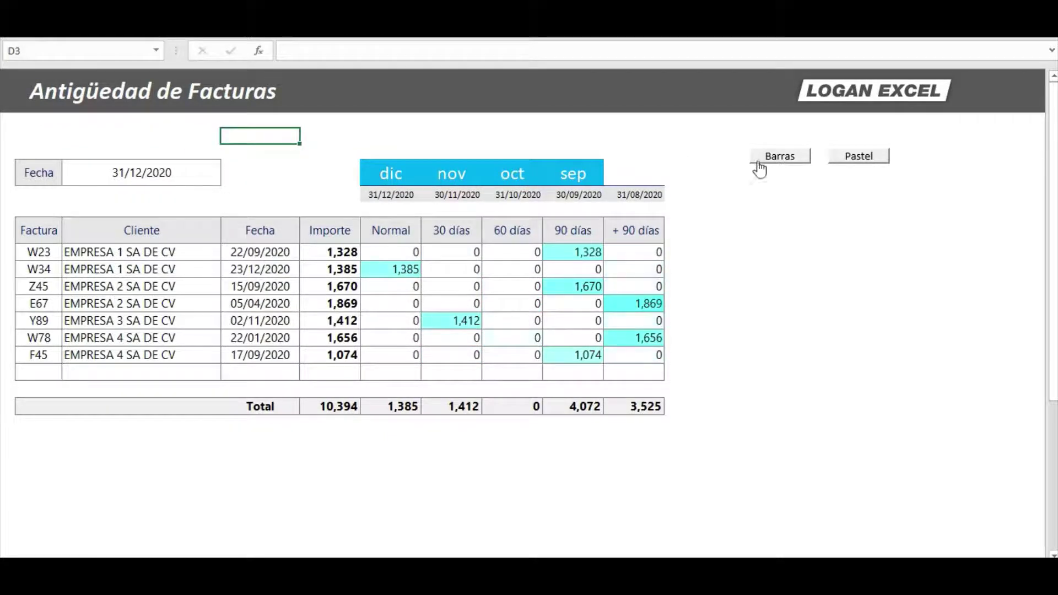
Show the Cartera bar chart with Barras, recalculate to watch it update, then hide it
left_click(777, 157)
left_click(644, 157)
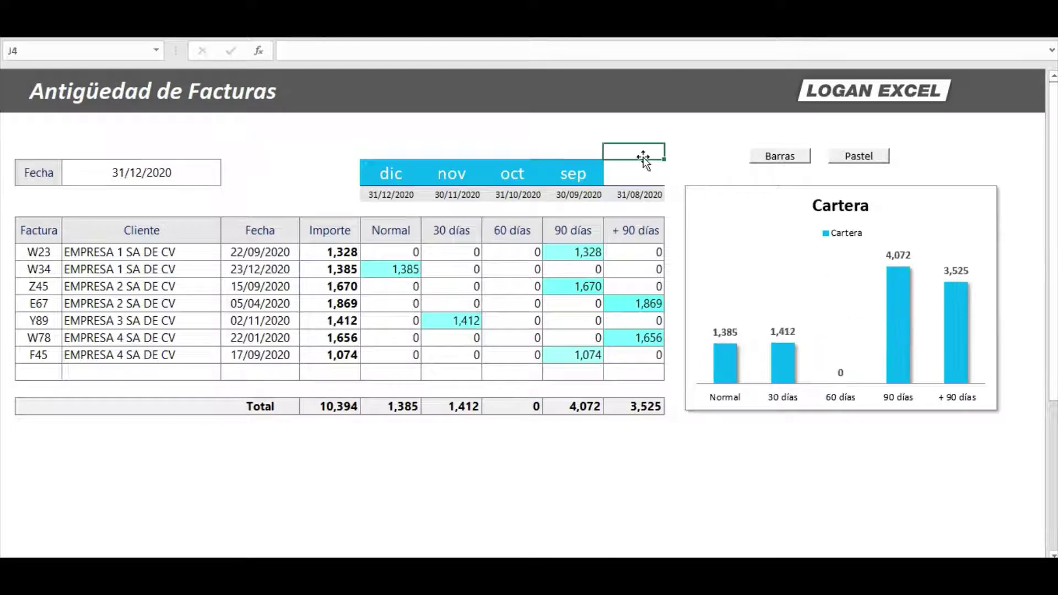
key("F9")
key("F9")
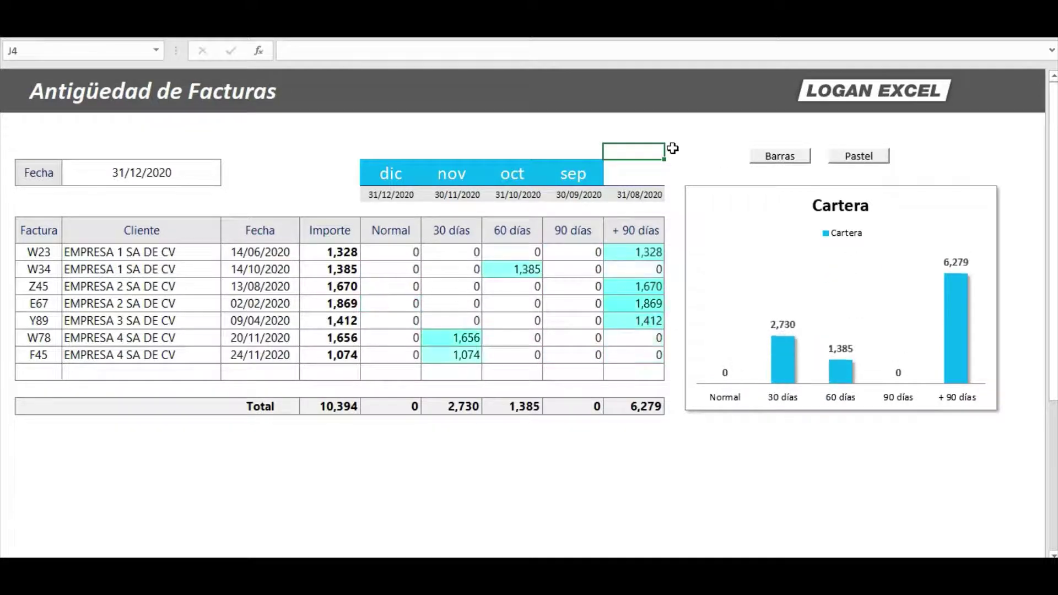
key("F9")
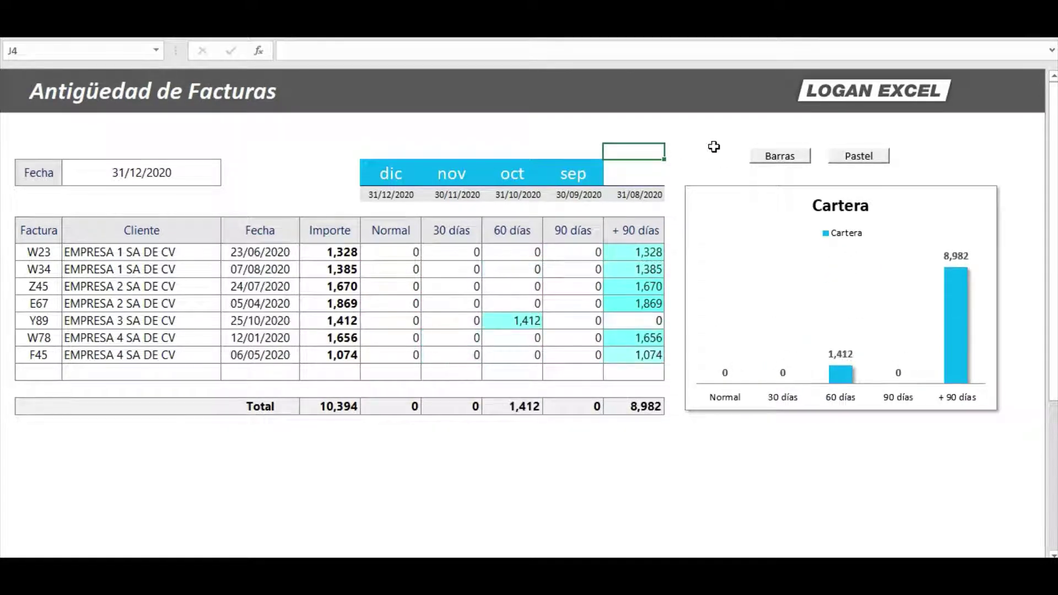
key("F9")
left_click(304, 168)
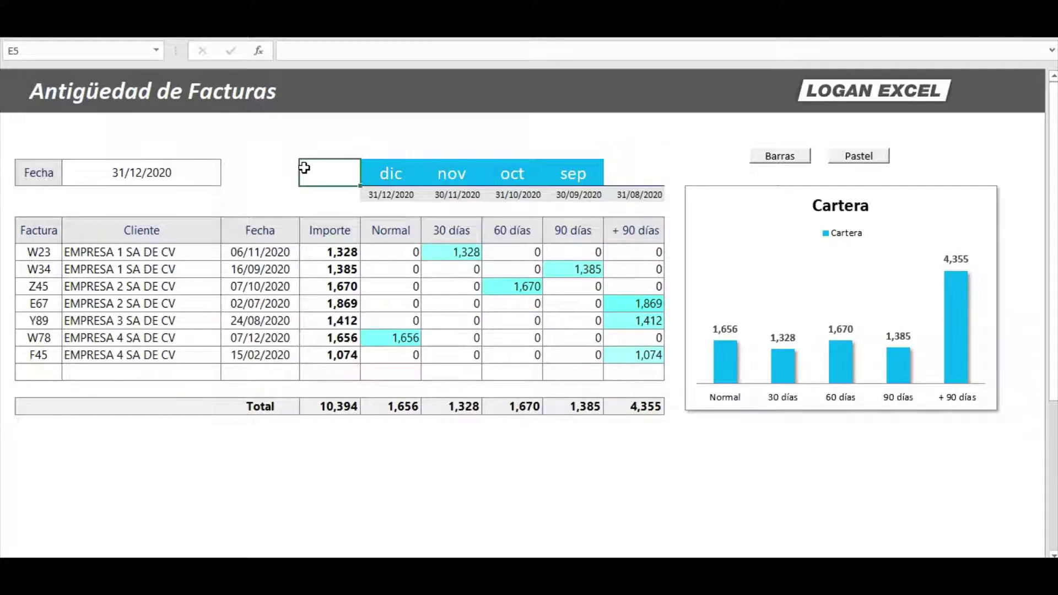
key("F9")
key("F9")
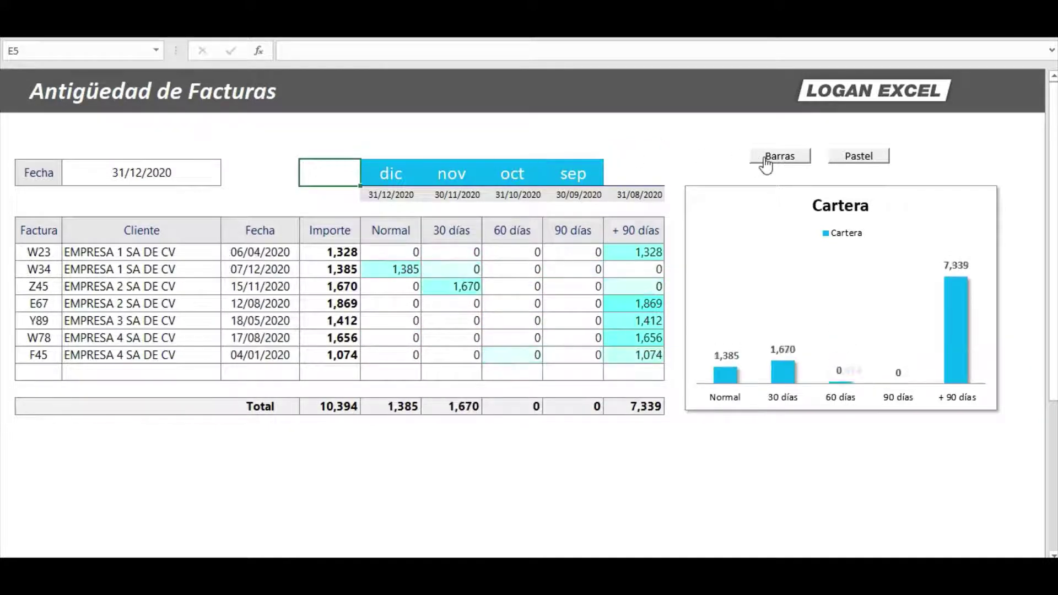
left_click(779, 160)
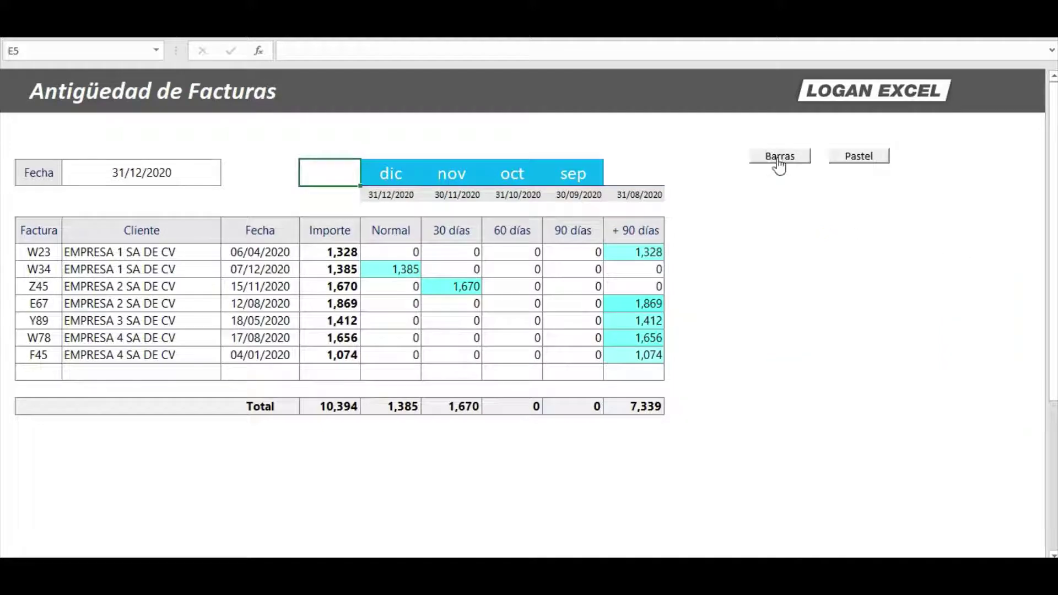
left_click(849, 162)
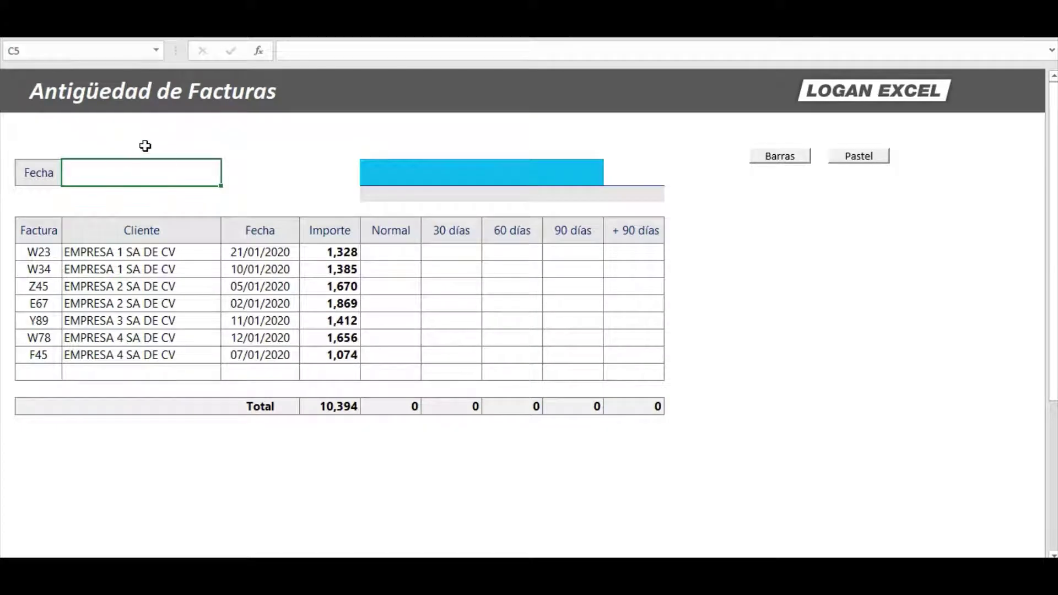
left_click(168, 251)
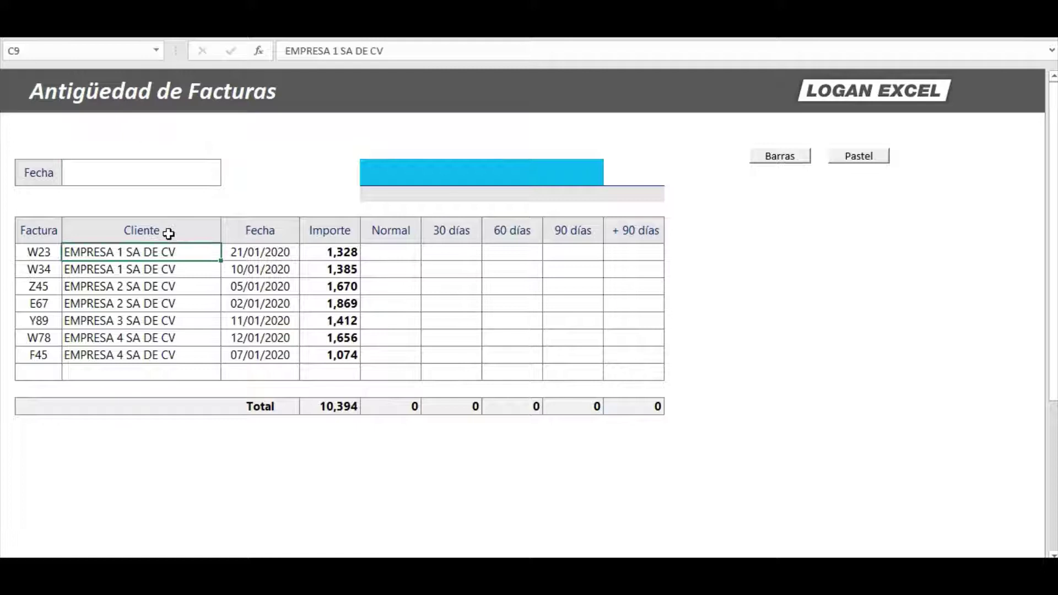
left_click(58, 231)
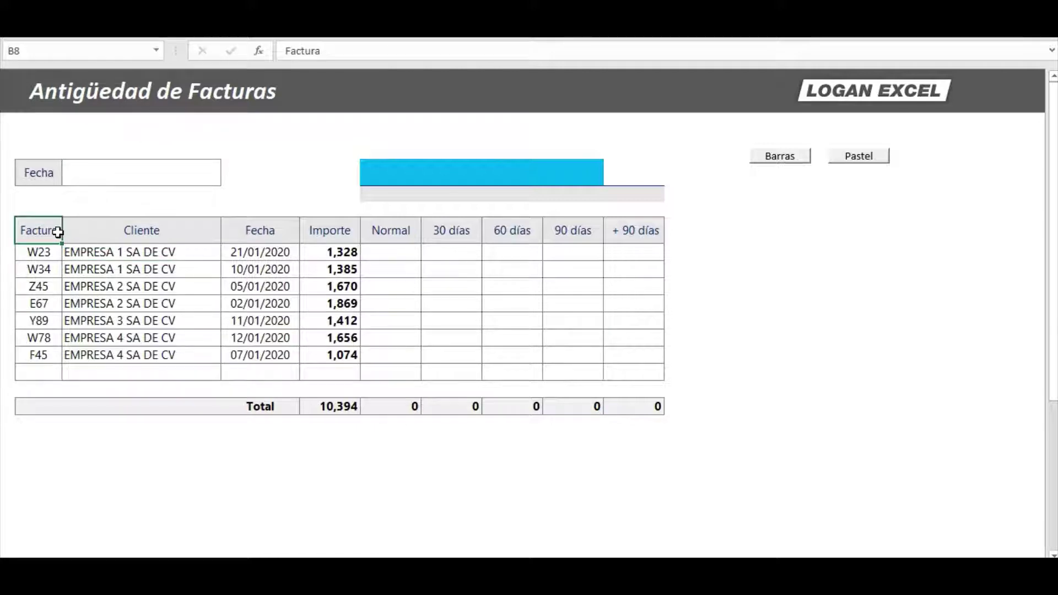
left_click(44, 270)
left_click(106, 254)
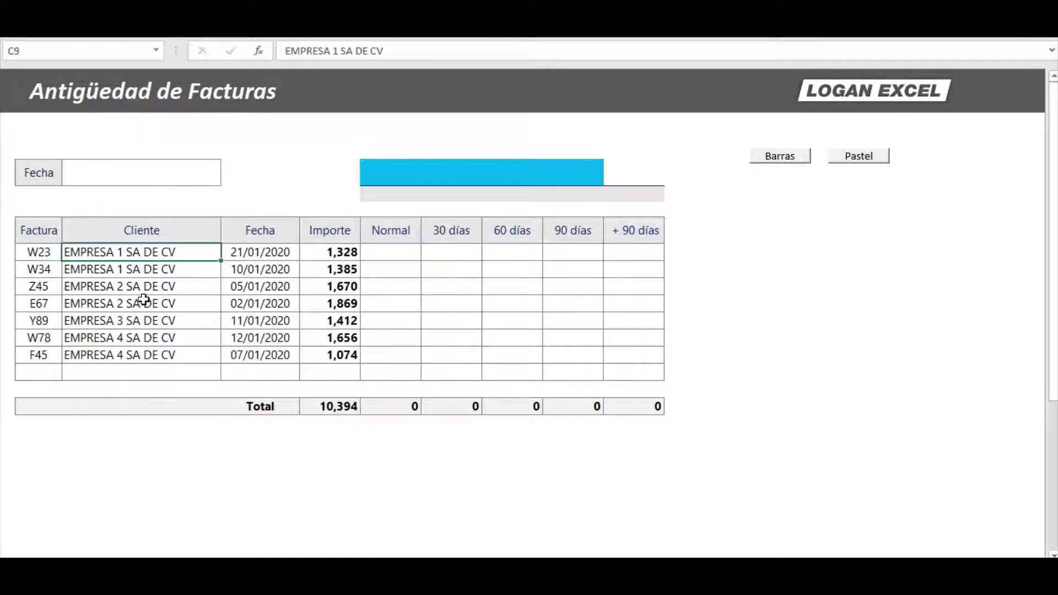
left_click(170, 283)
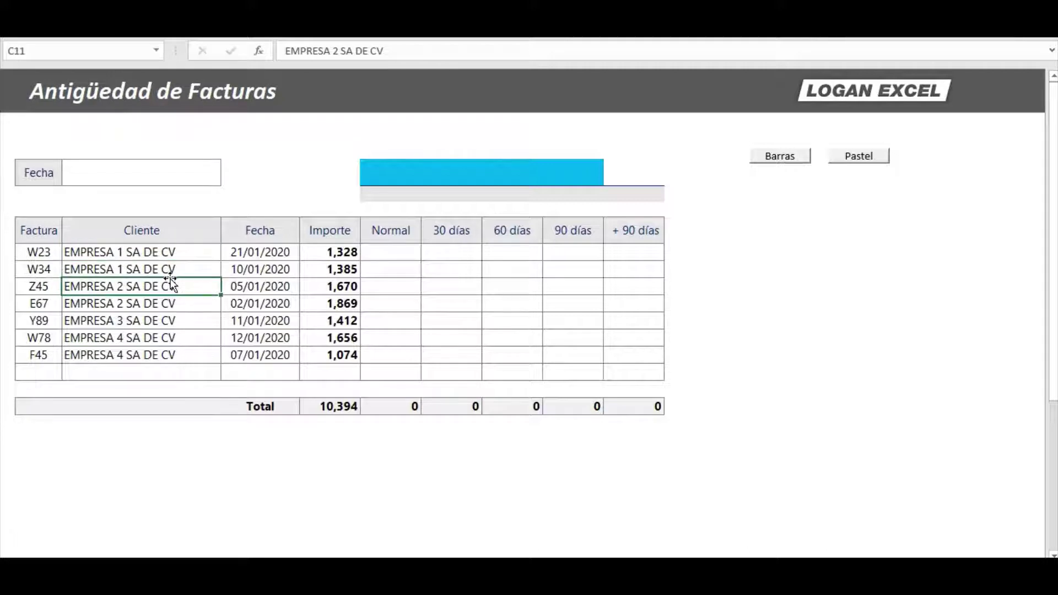
left_click(259, 234)
left_click_drag(342, 252, 345, 356)
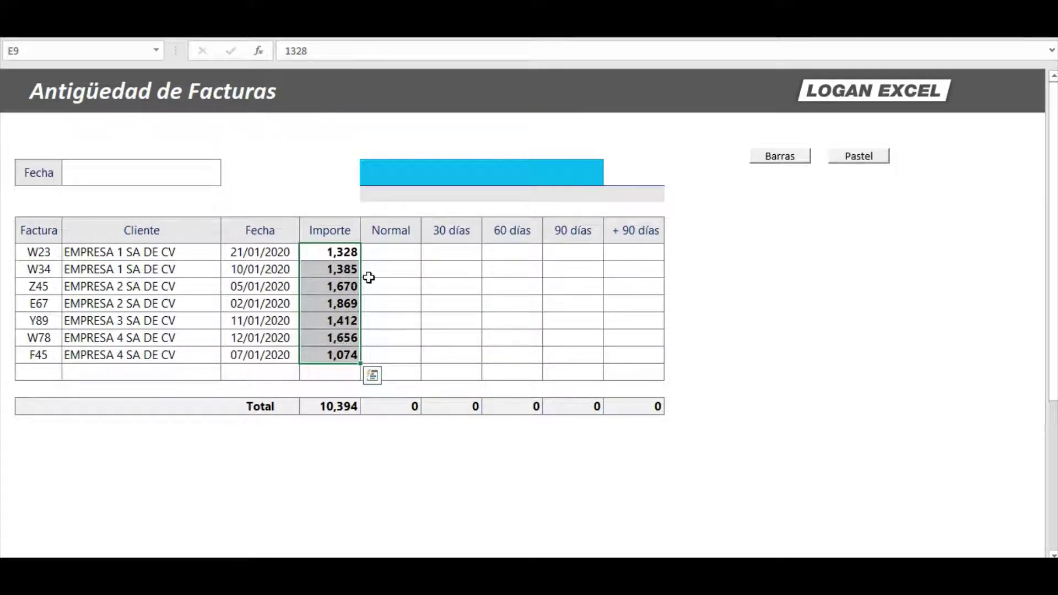
left_click(410, 255)
left_click(447, 291)
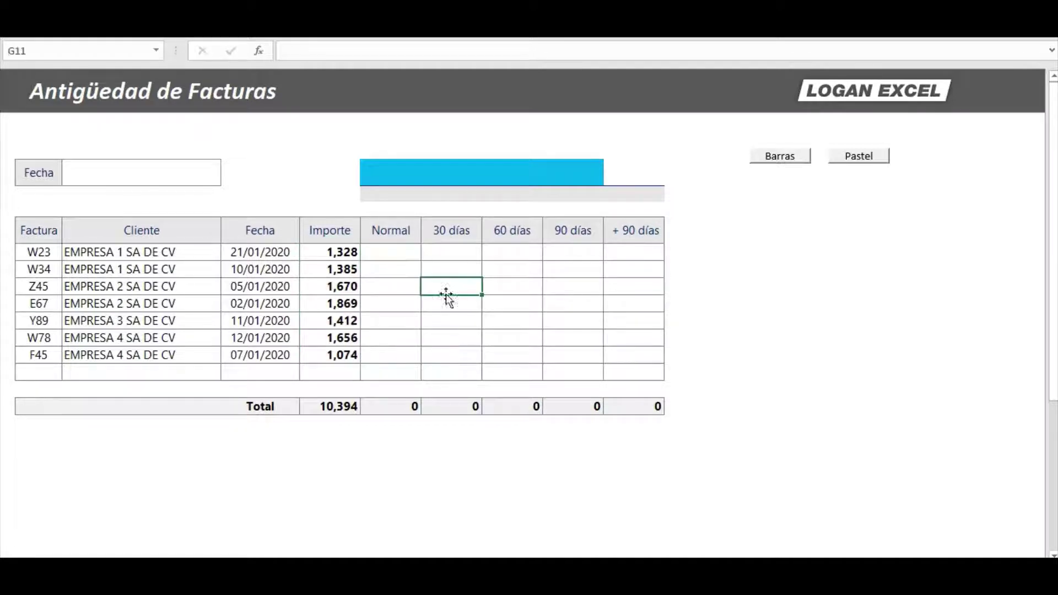
left_click(387, 259)
left_click(390, 284)
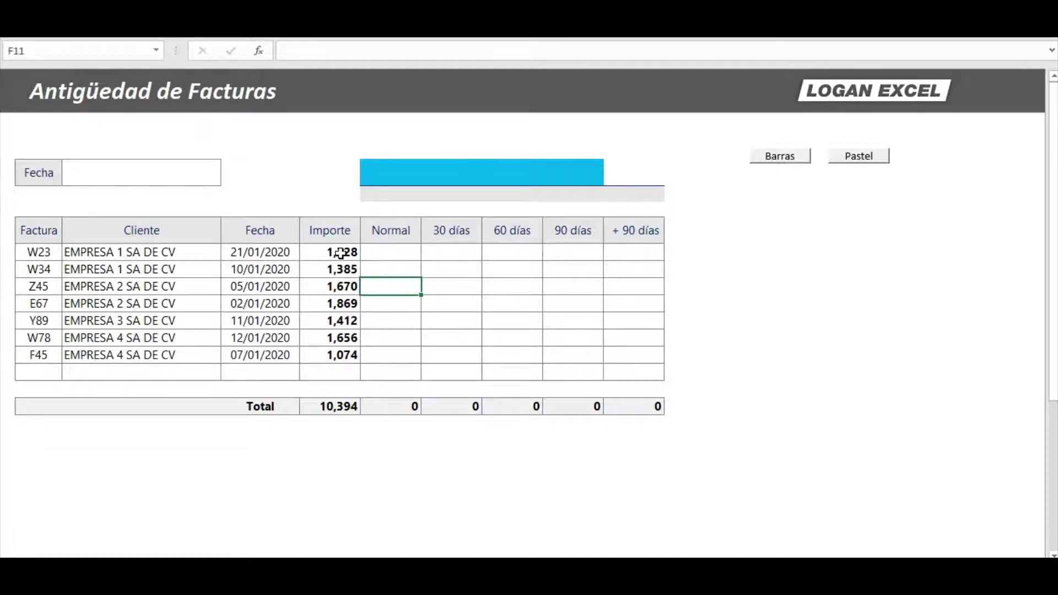
left_click_drag(393, 230, 408, 380)
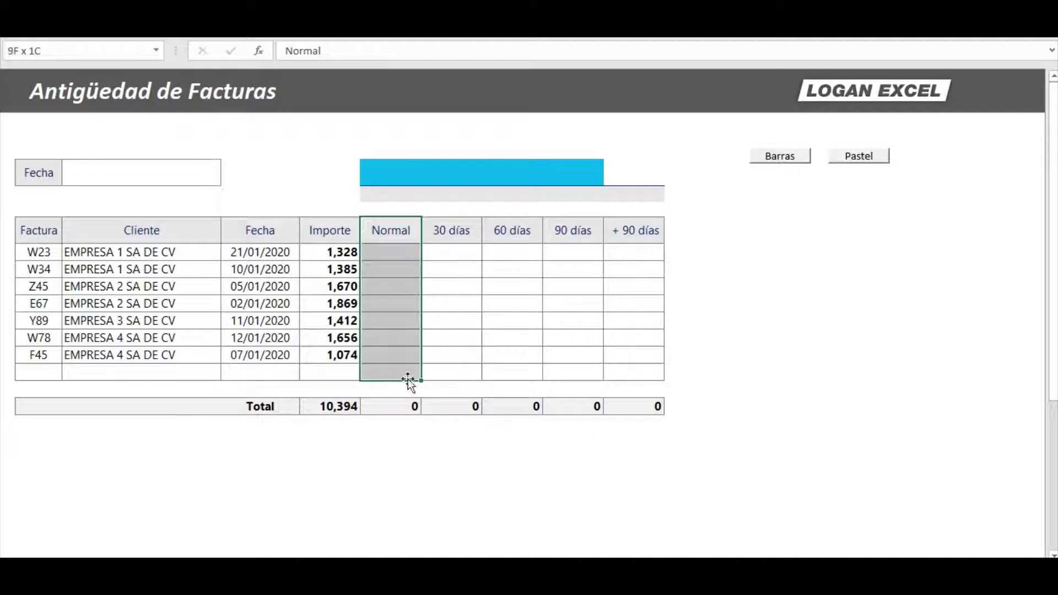
left_click(456, 257)
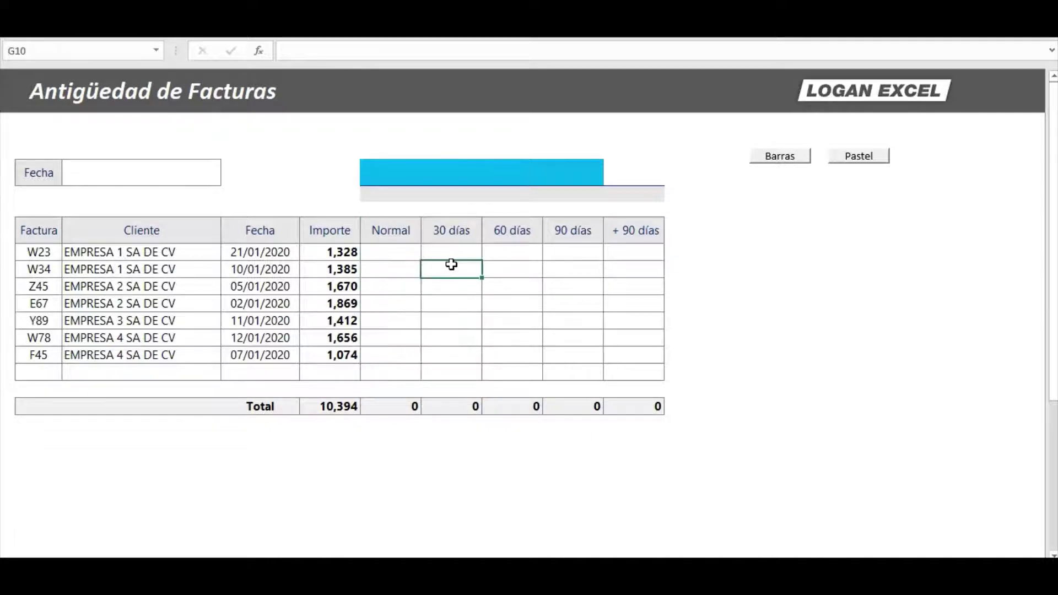
left_click_drag(456, 230, 461, 375)
left_click_drag(513, 231, 517, 371)
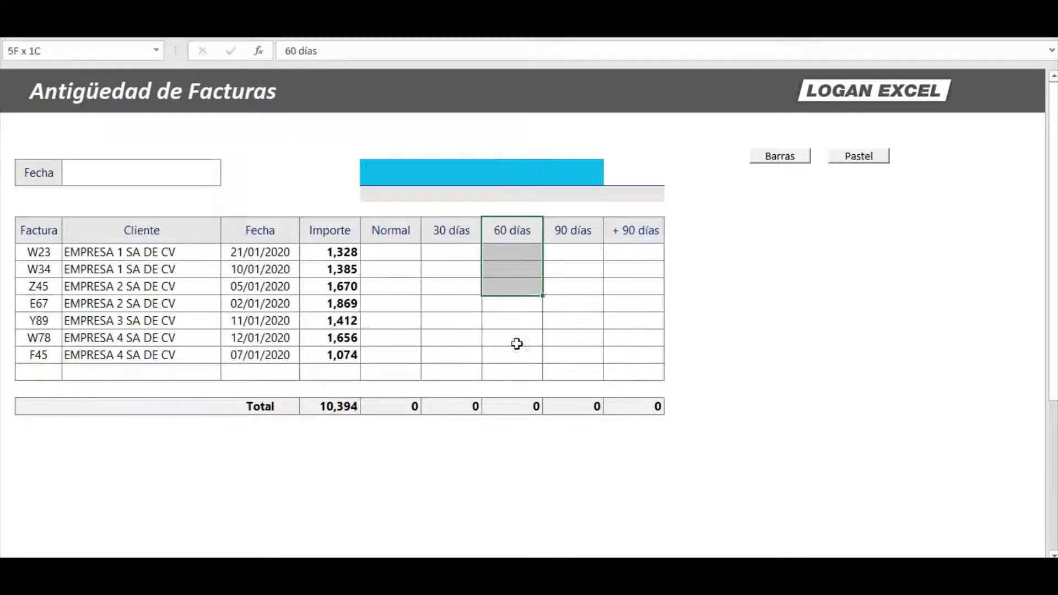
left_click_drag(567, 234, 562, 355)
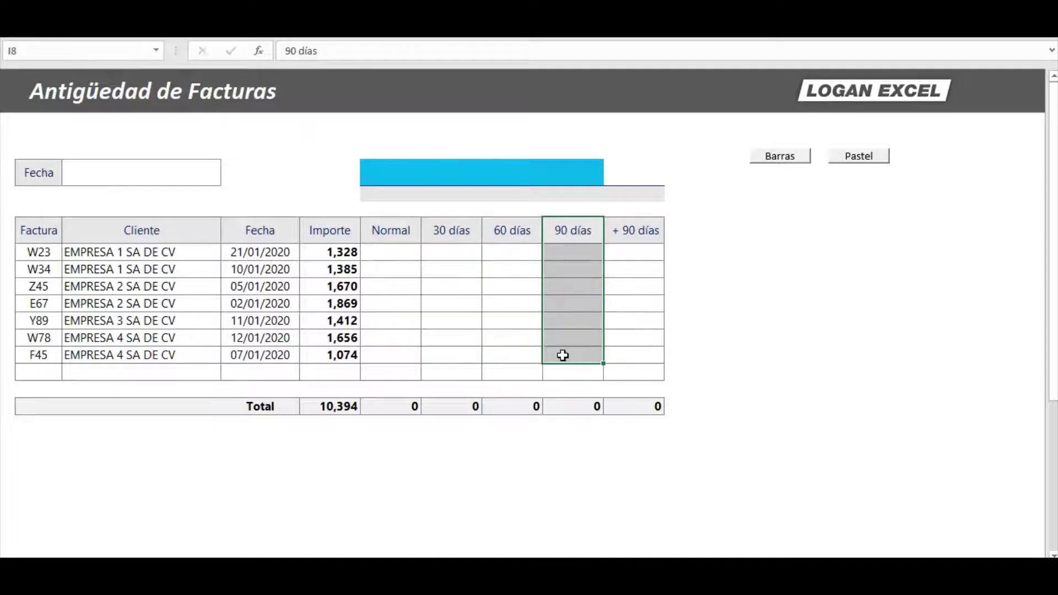
left_click_drag(627, 231, 627, 373)
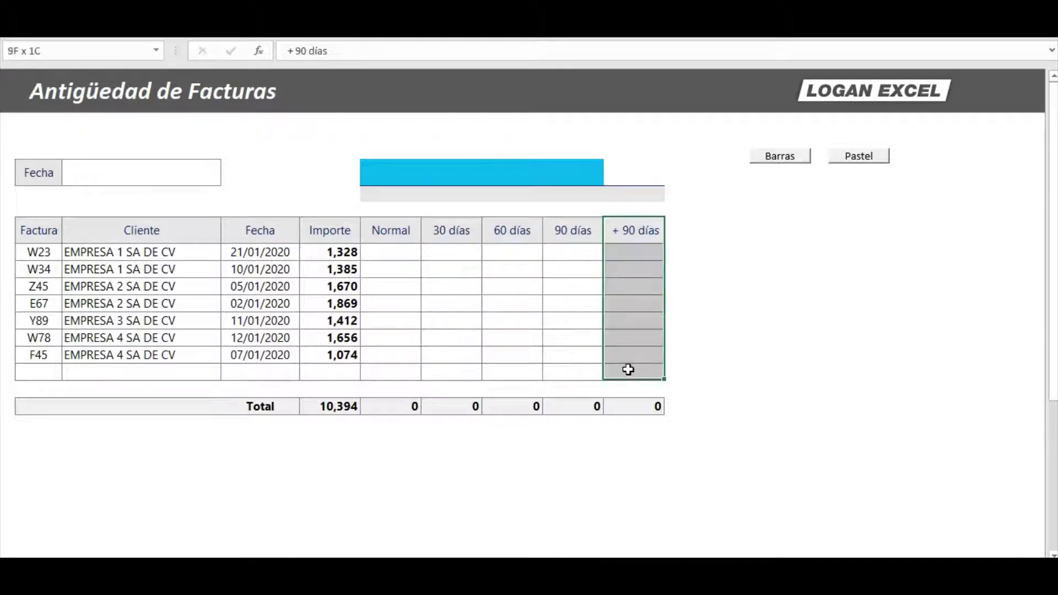
left_click(515, 322)
left_click(410, 283)
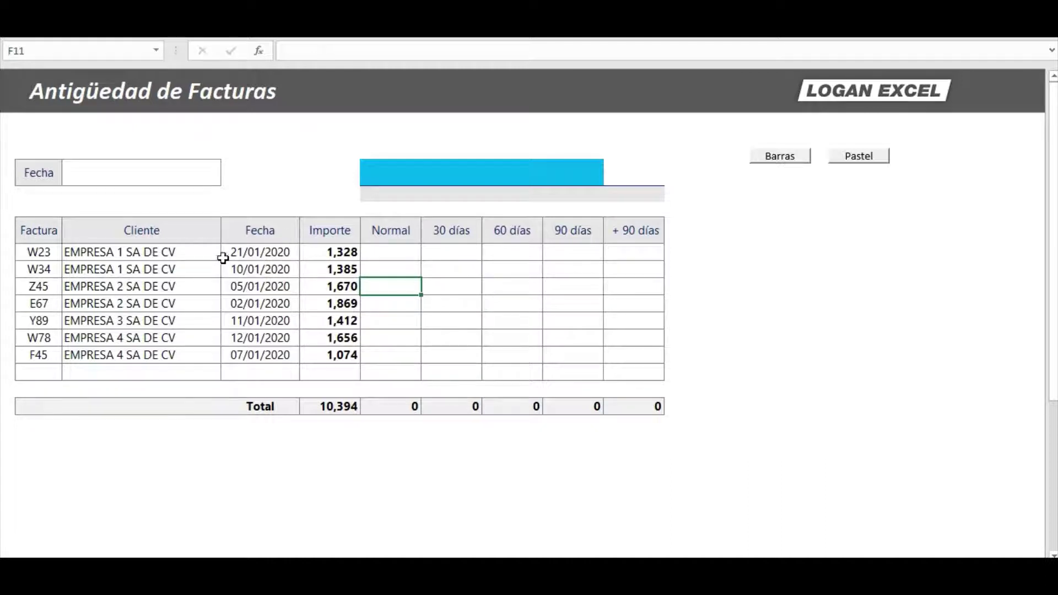
left_click_drag(401, 253, 480, 253)
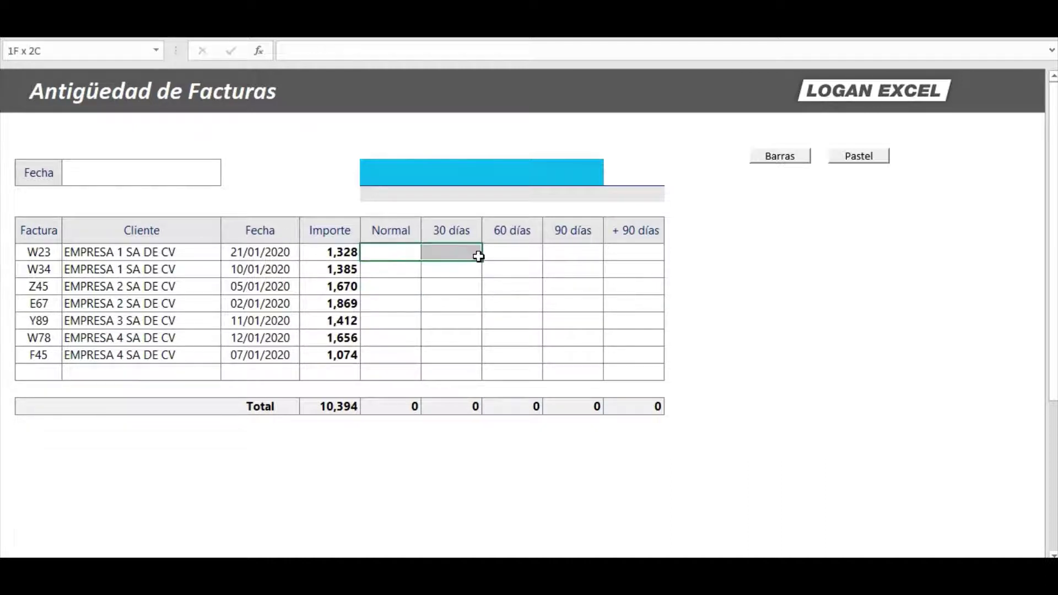
left_click(461, 308)
left_click(408, 253)
left_click(452, 270)
left_click(513, 286)
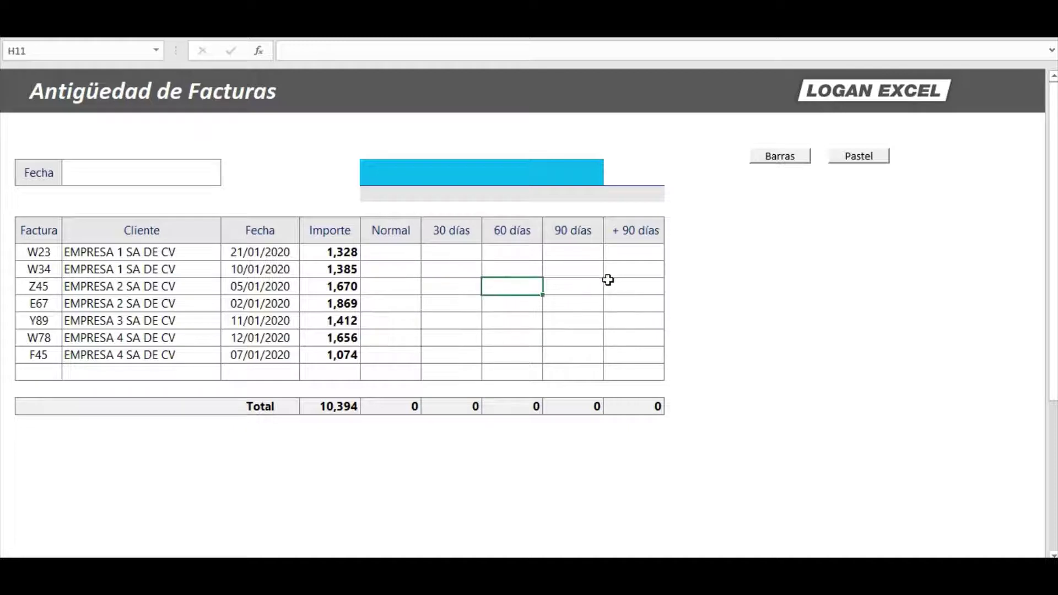
left_click(629, 273)
left_click(633, 253)
left_click(574, 287)
left_click(147, 177)
type("30/6")
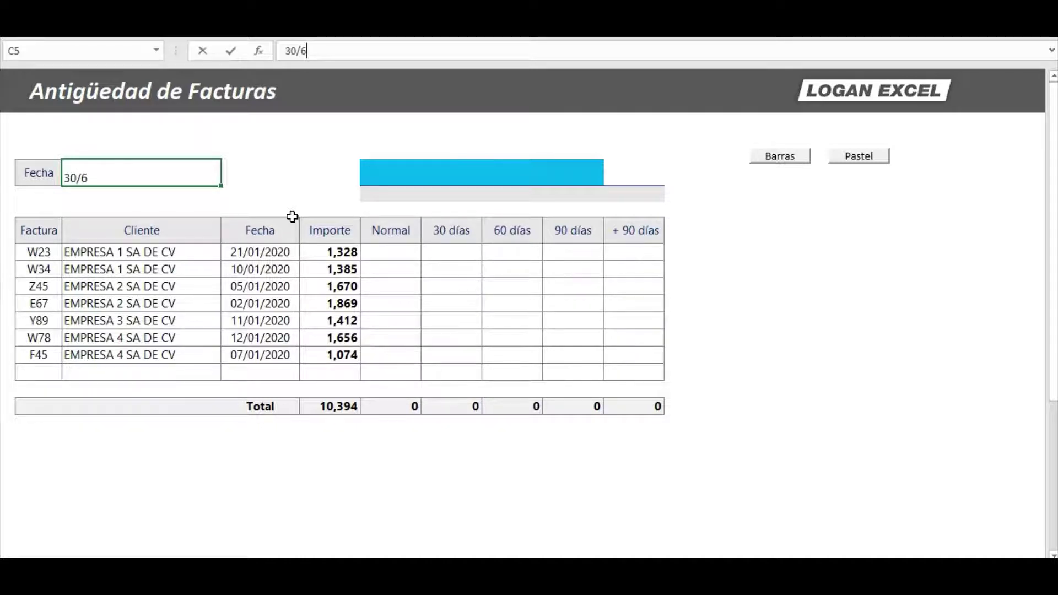
Confirm 30/06/2020 as the Fecha cutoff date
key("Return")
key("Up")
key("Right")
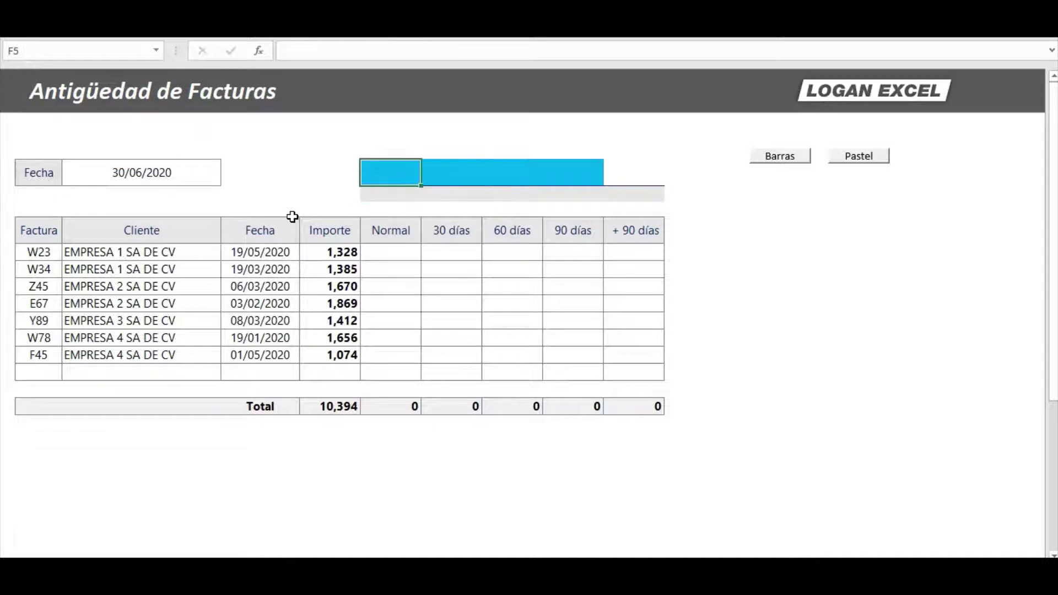
Inspect W23's 1,328 amount and cells in the Normal, 30, 60 and +90 días columns
left_click(337, 249)
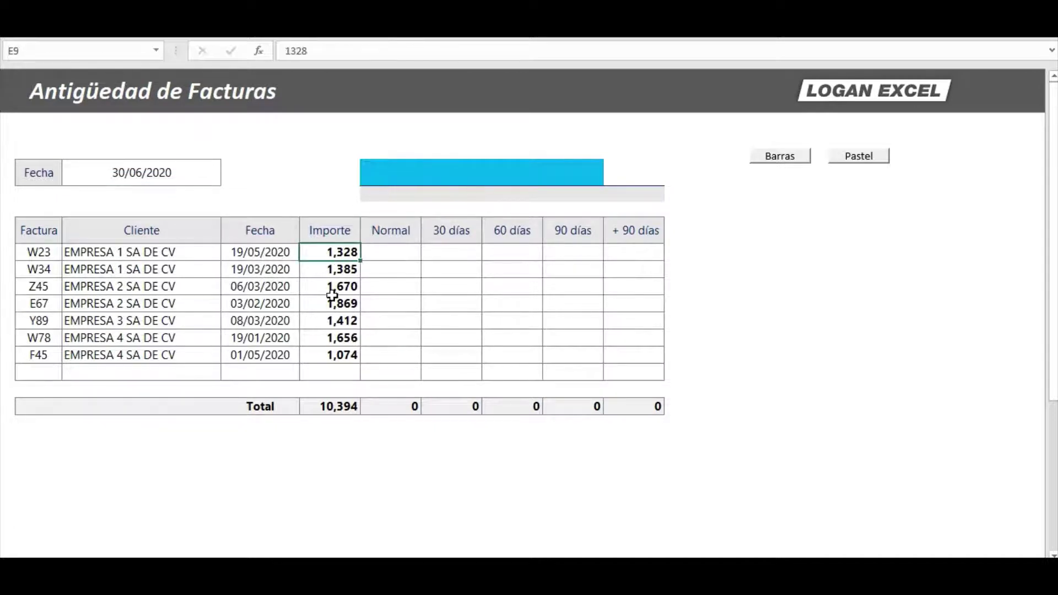
left_click(394, 251)
key("Down")
key("Down")
key("Down")
key("Up")
key("Up")
key("Up")
left_click(442, 289)
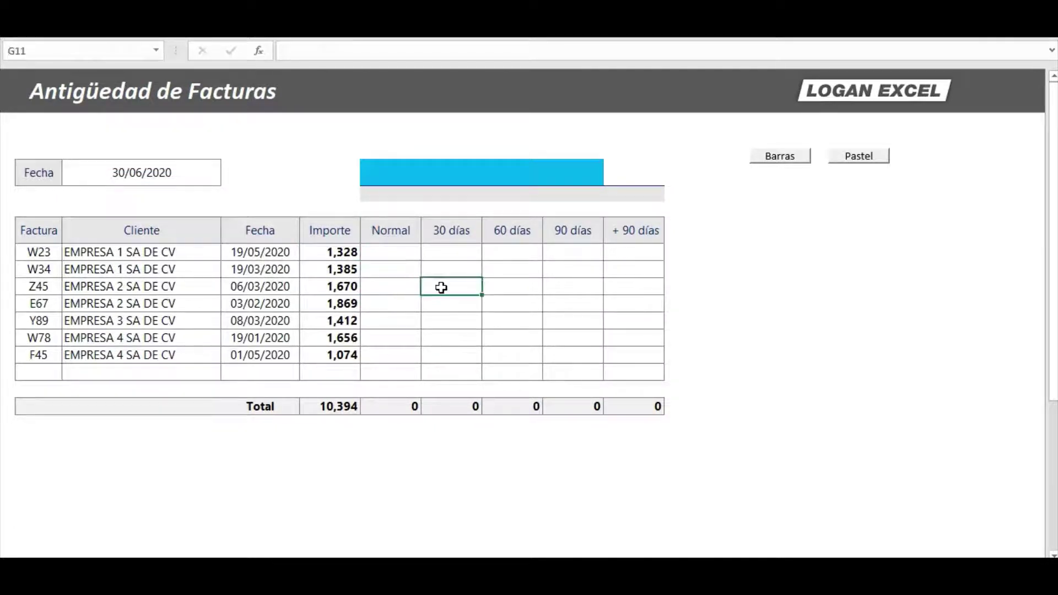
left_click(378, 276)
left_click(484, 302)
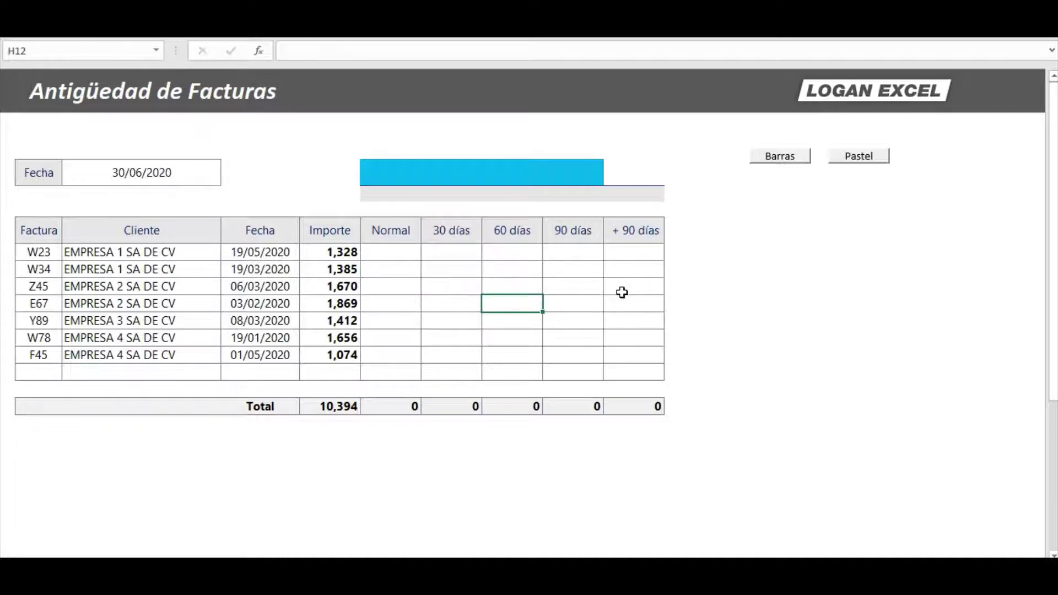
left_click(622, 291)
left_click(379, 193)
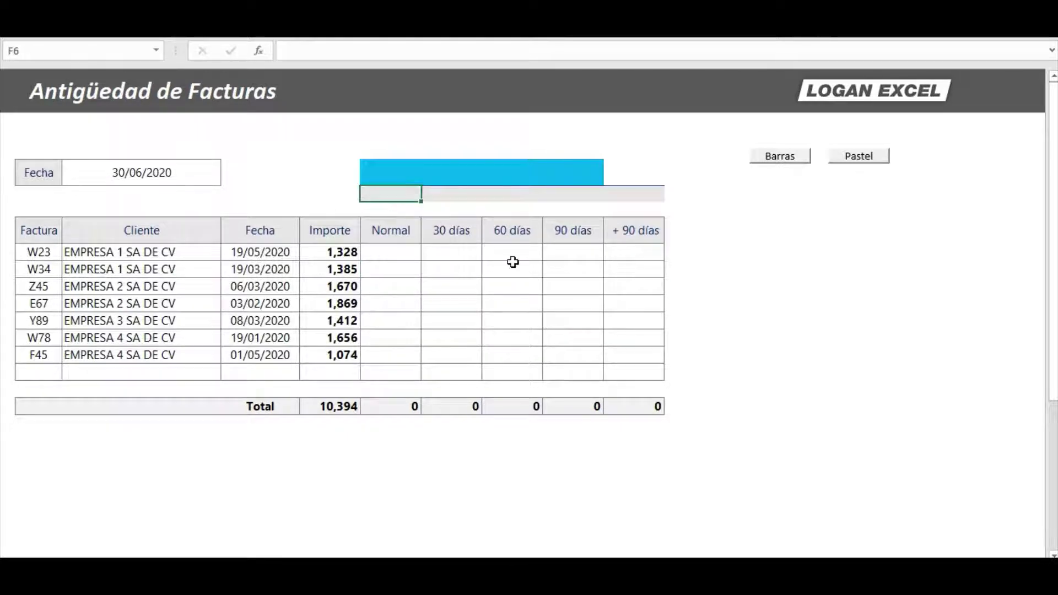
Enter =+C5 in F6 so it shows the 30/06/2020 cutoff date
key("Up")
key("Down")
key("Down")
key("Up")
type("+")
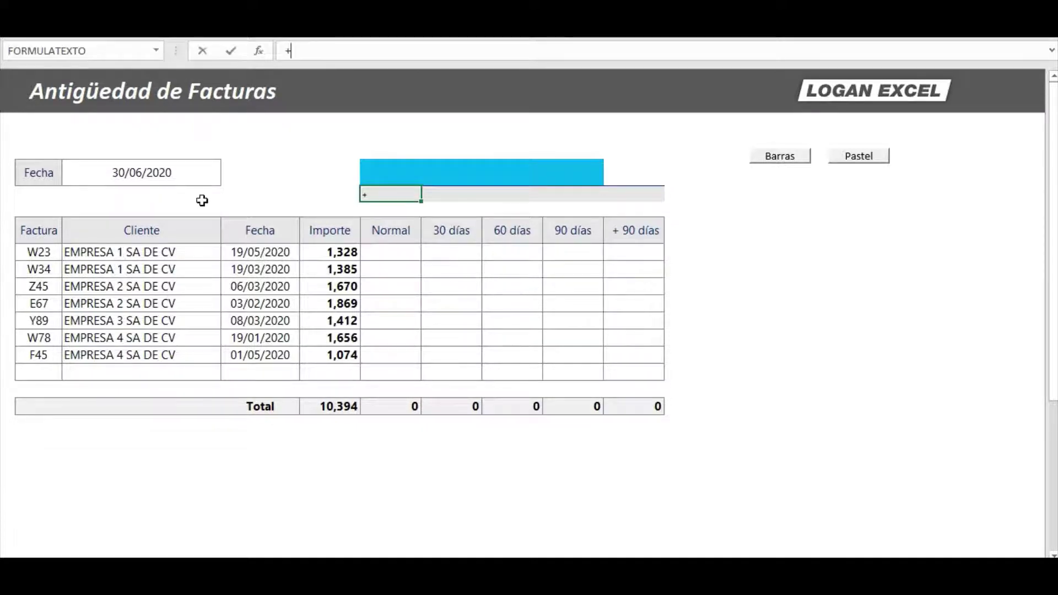
left_click(141, 176)
key("Return")
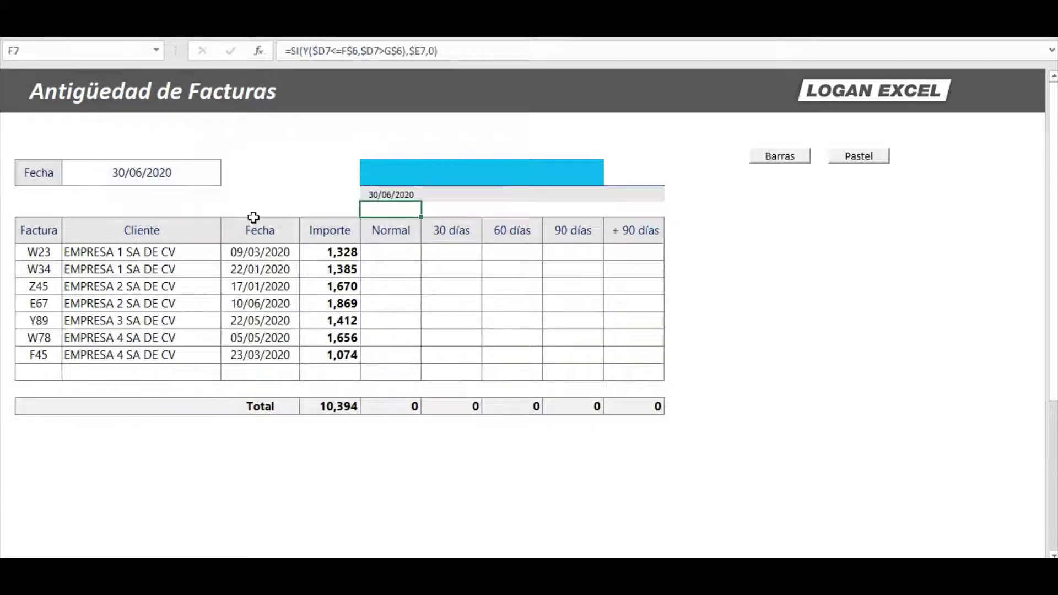
Check the linked date cell and move to the empty cell G6 beside it
key("Up")
key("Down")
key("Up")
key("Right")
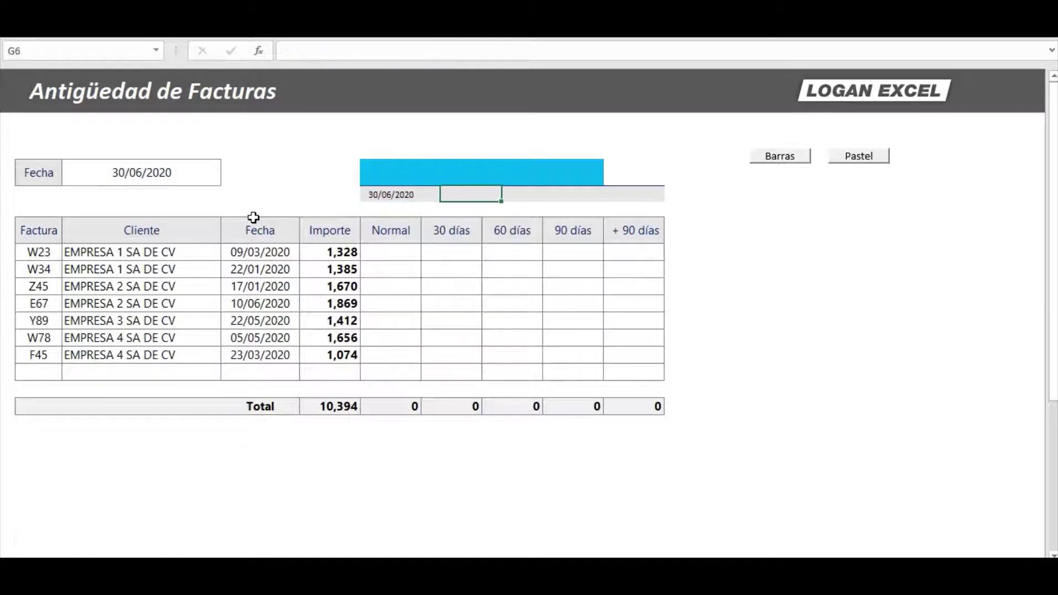
key("Left")
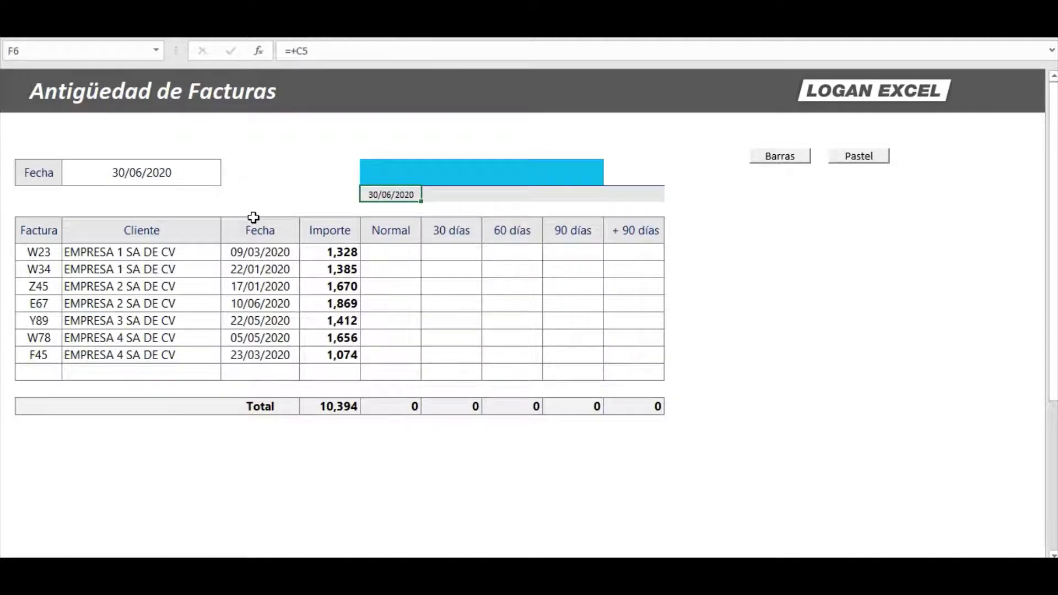
key("Right")
key("Left")
key("Left")
key("Right")
key("Right")
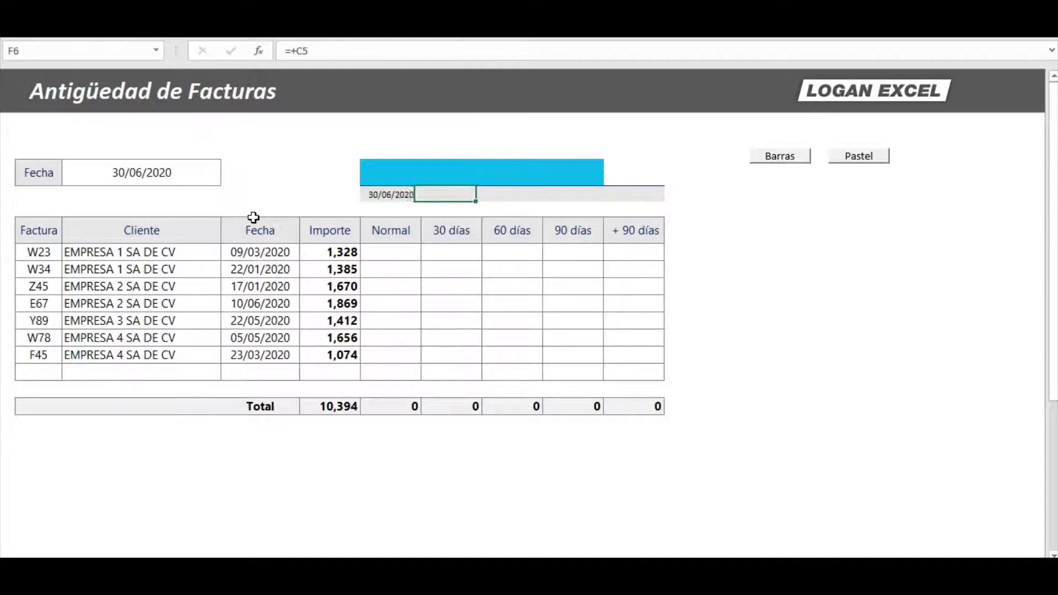
key("Left")
key("Right")
key("Left")
key("Right")
Enter =FIN.MES(F6,-1) in G6 via Function Arguments, showing 31/05/2020
type("=")
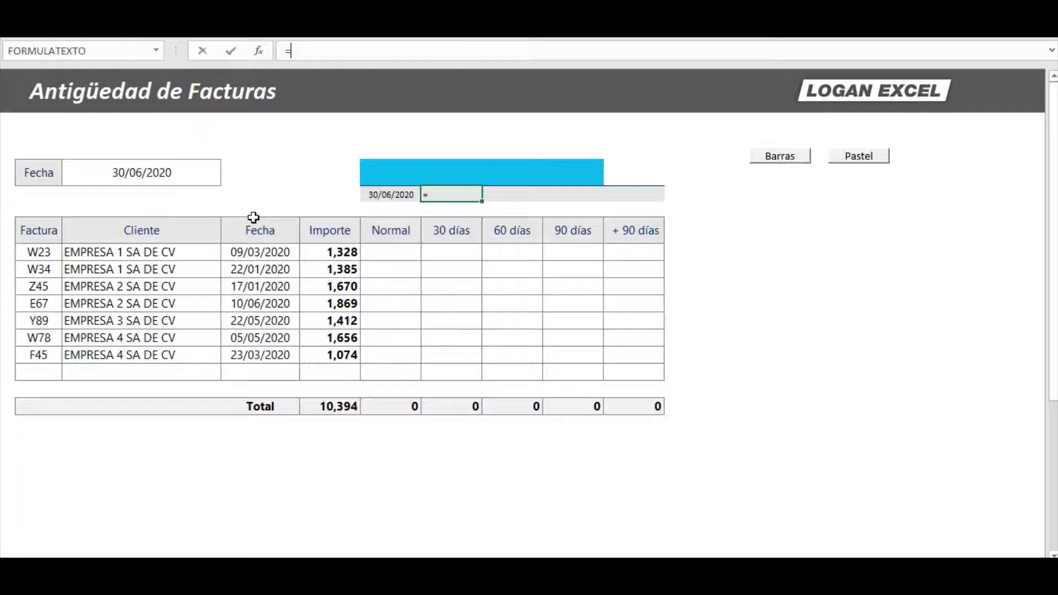
type("f")
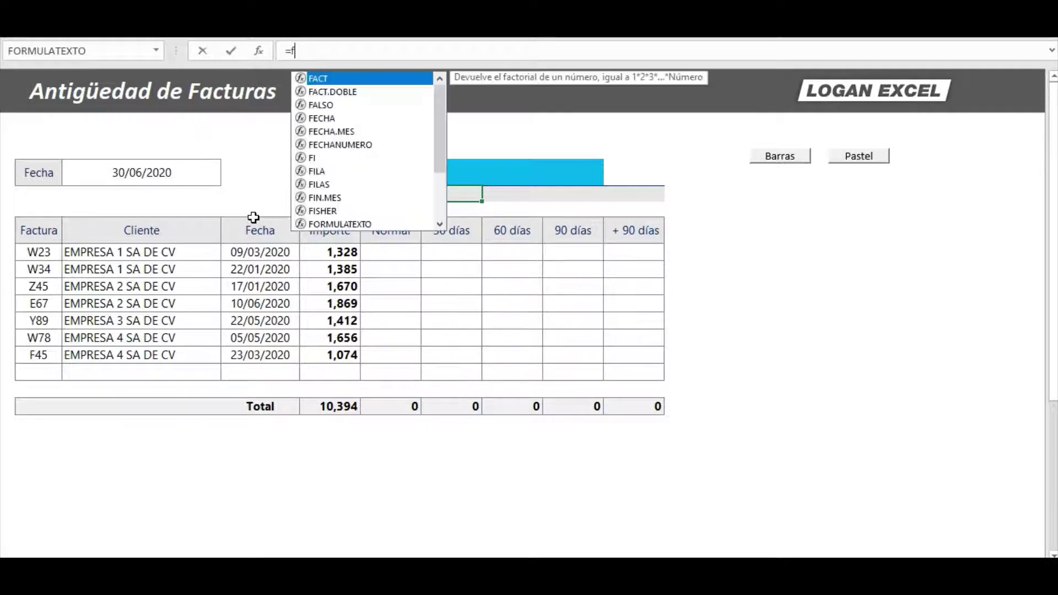
type("i")
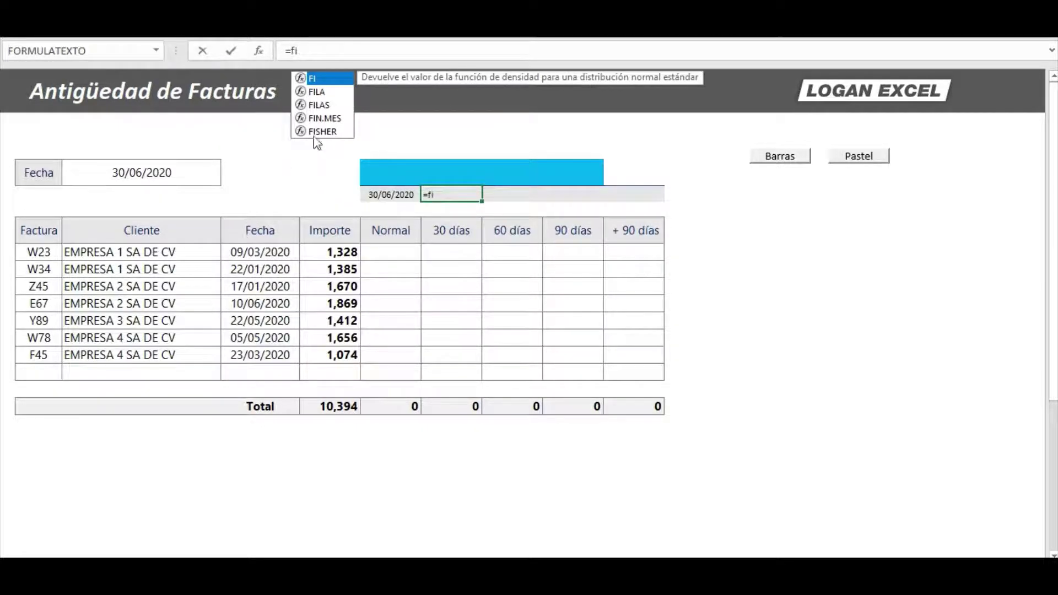
double_click(325, 118)
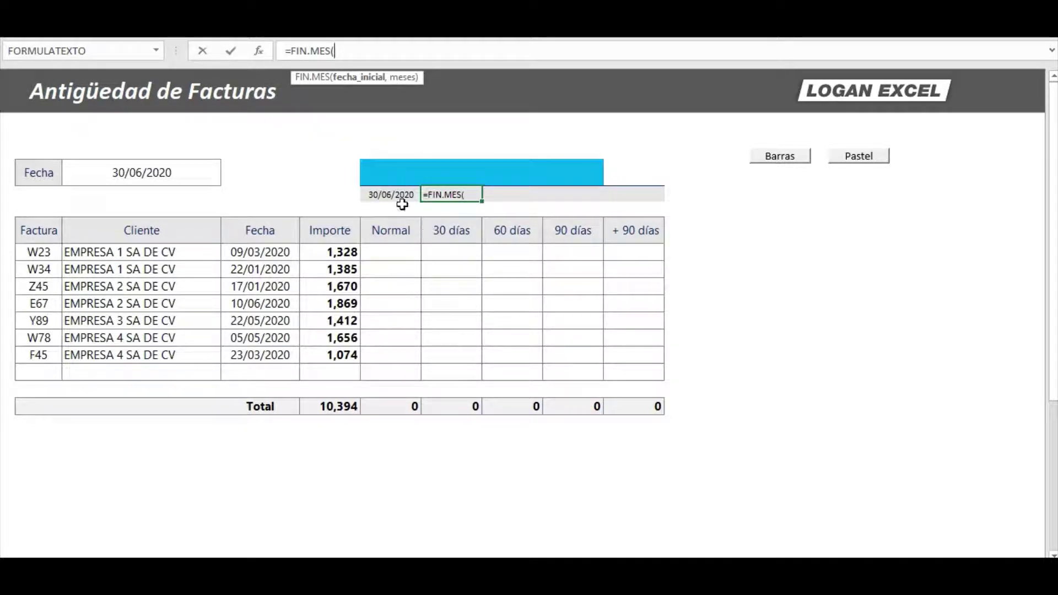
left_click(263, 50)
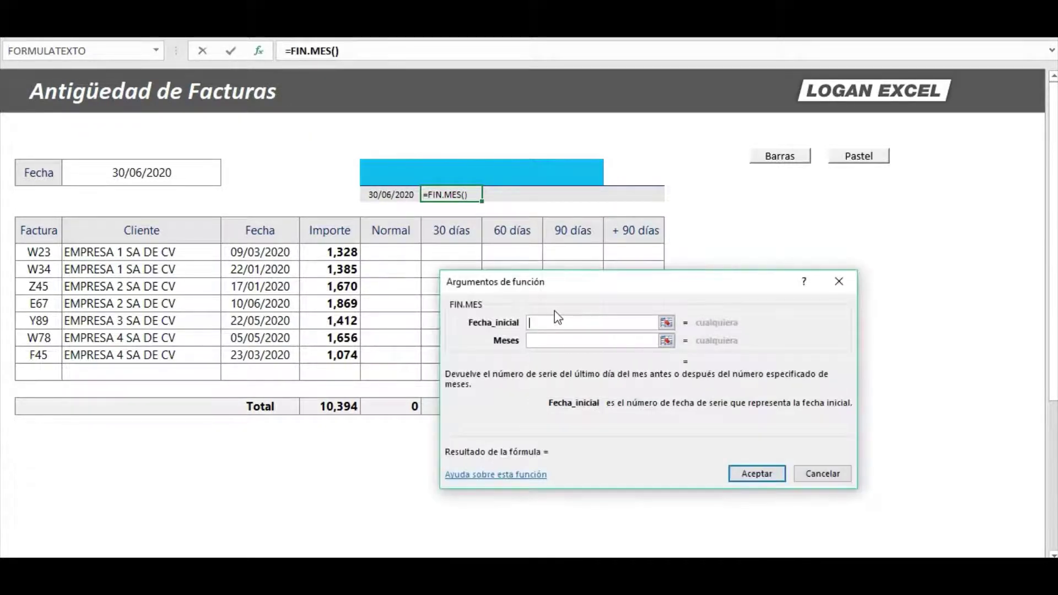
left_click_drag(561, 289, 454, 318)
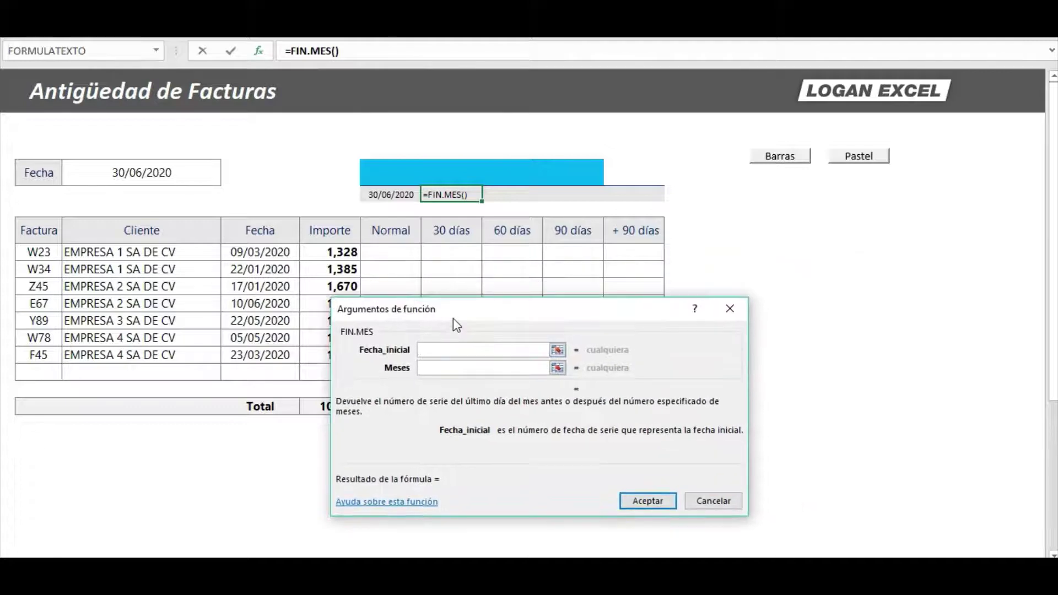
left_click(397, 198)
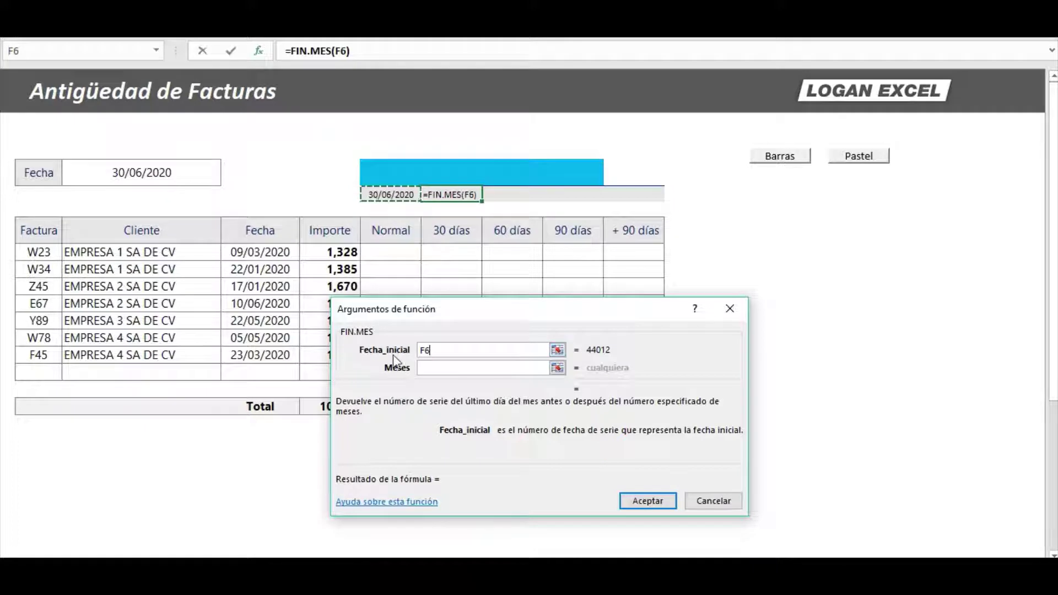
left_click(458, 367)
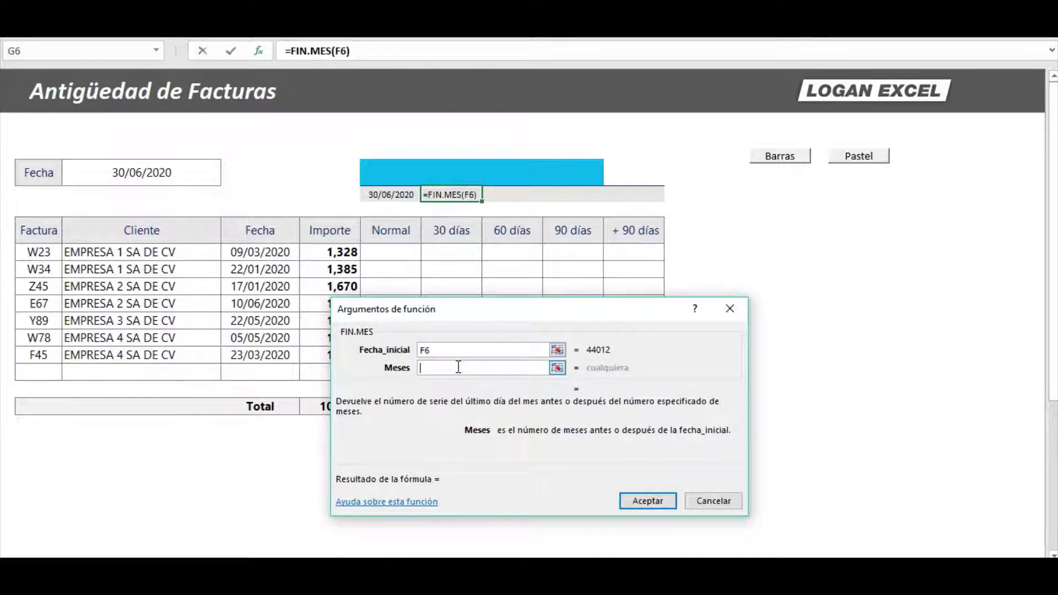
type("-1")
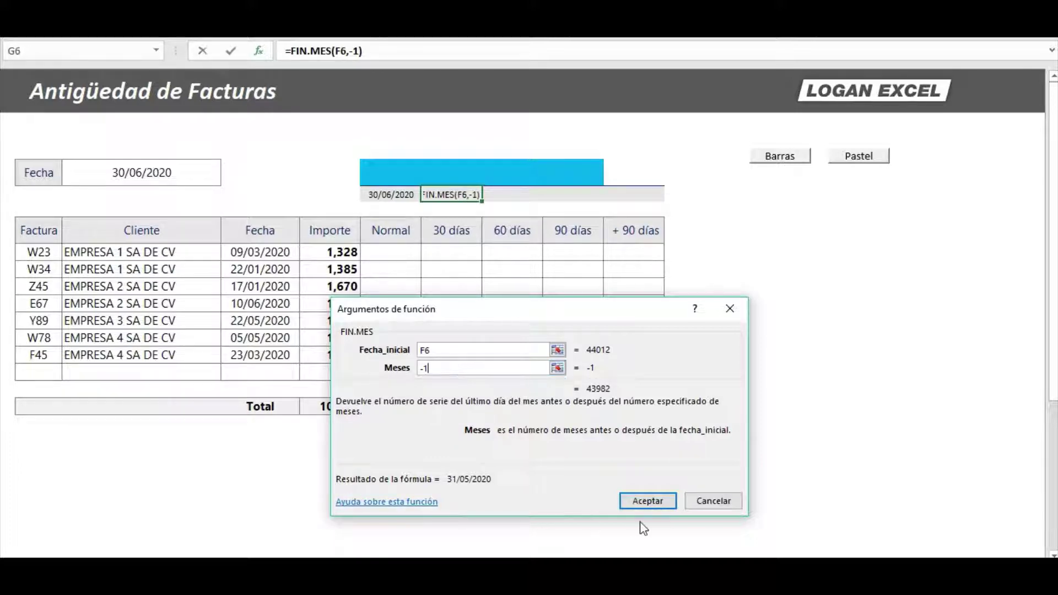
left_click(645, 501)
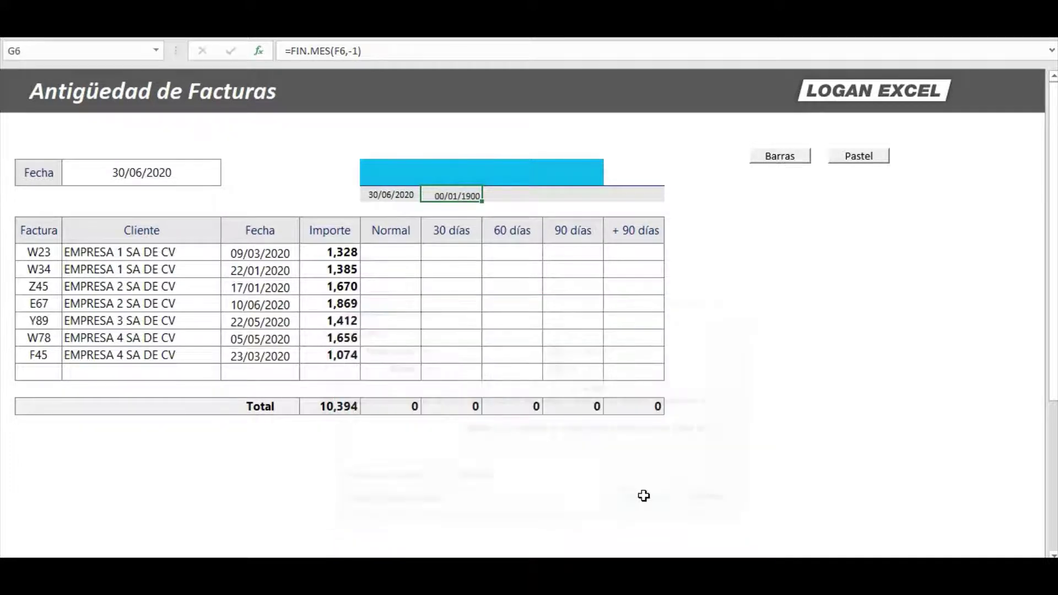
Copy the =FIN.MES(F6,-1) formula from G6 into the following cells of the date row
left_click(438, 232)
left_click(407, 195)
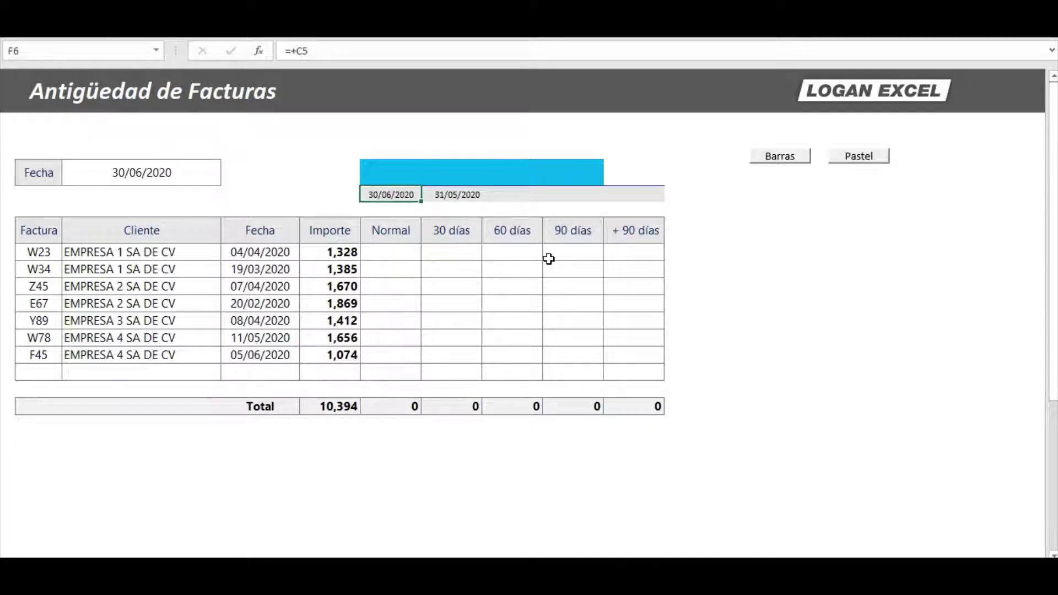
key("Right")
key("ctrl+c")
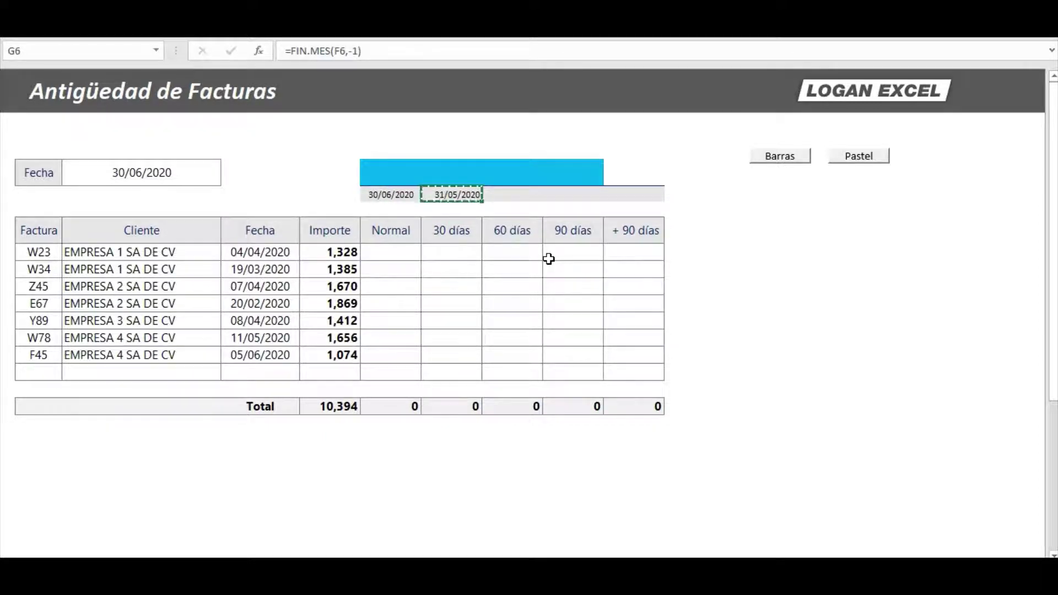
key("Right")
key("shift+Right")
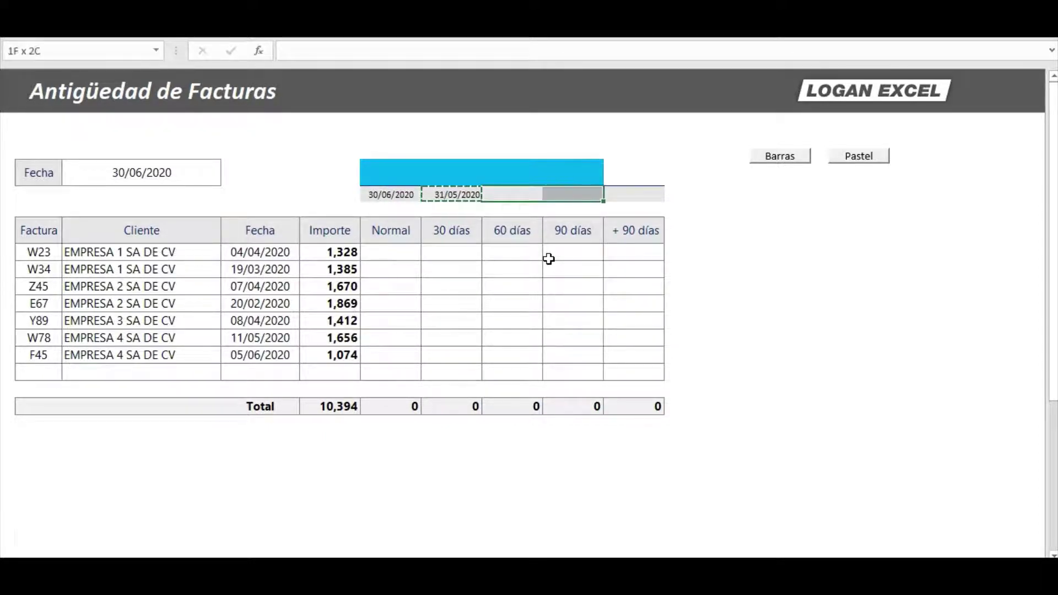
key("shift+Right")
key("ctrl+v")
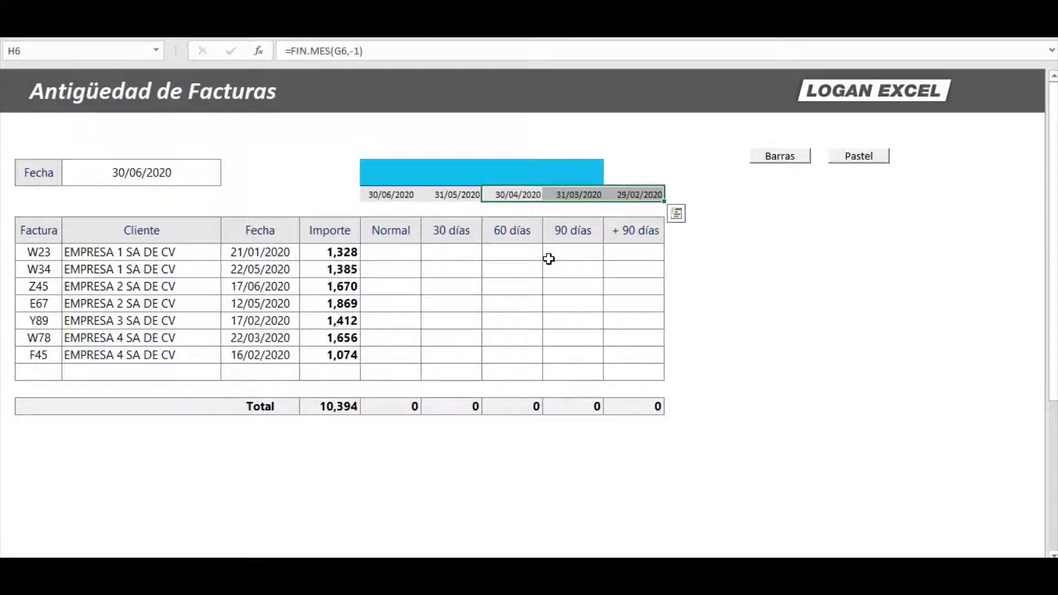
Review the month-end dates 30/04, 31/03 and 29/02/2020, then move up to F5
key("Left")
key("Left")
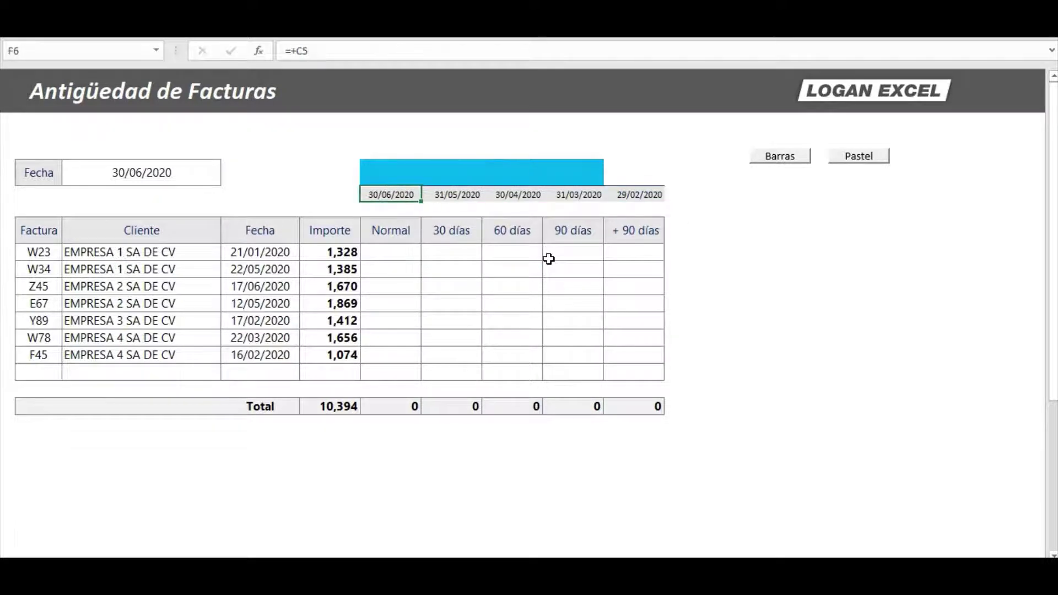
key("Right")
key("Right")
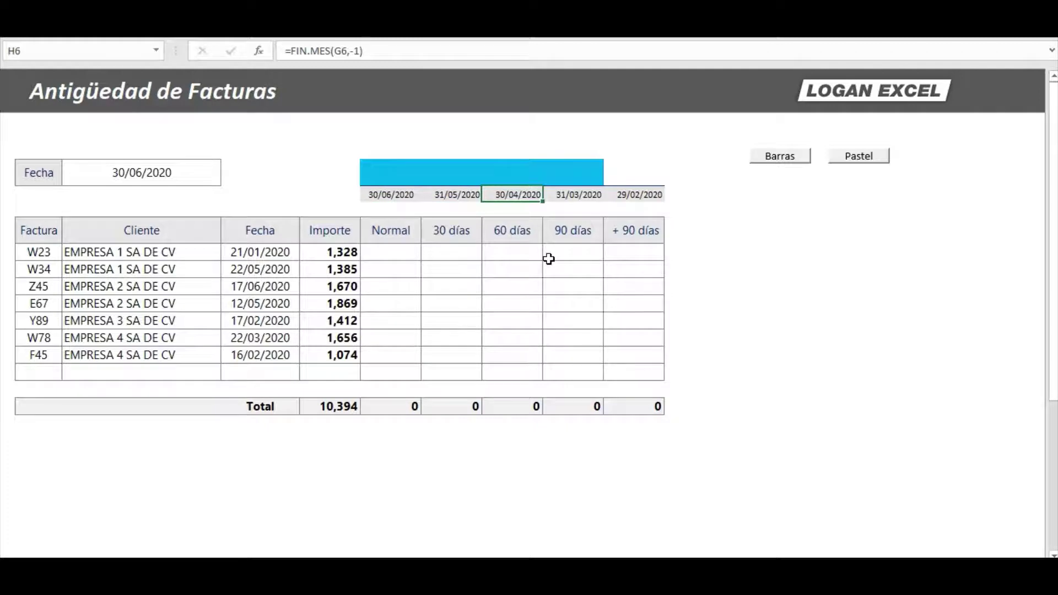
key("Right")
key("Right")
key("Left")
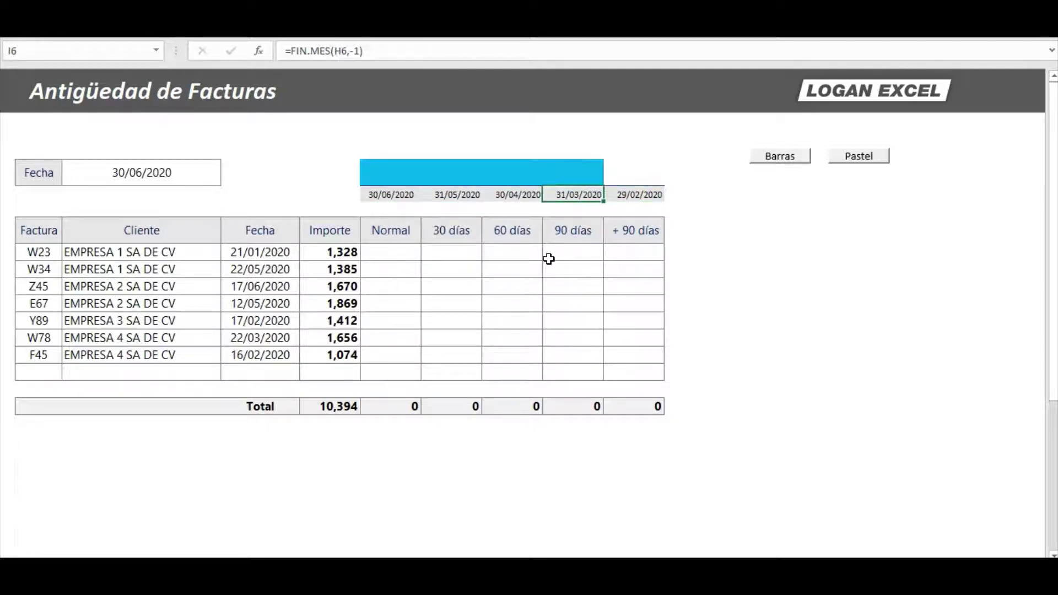
key("Left")
key("Left")
key("Left")
key("Right")
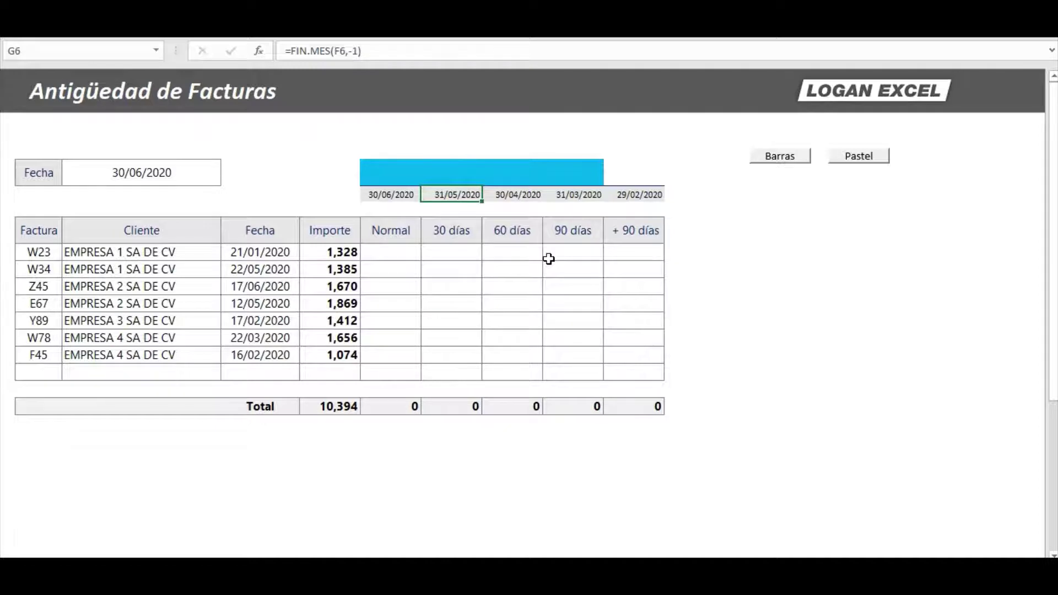
key("Right")
key("Right")
key("Right")
key("Left")
key("Left")
key("Left")
key("Left")
key("Left")
key("Right")
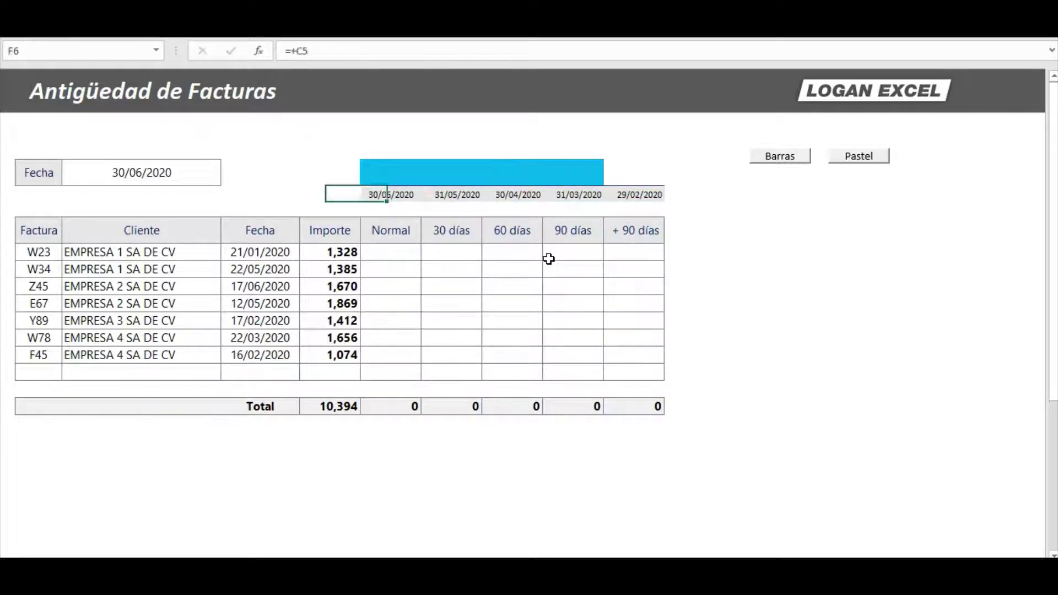
key("Right")
key("Up")
key("Up")
key("Left")
key("Left")
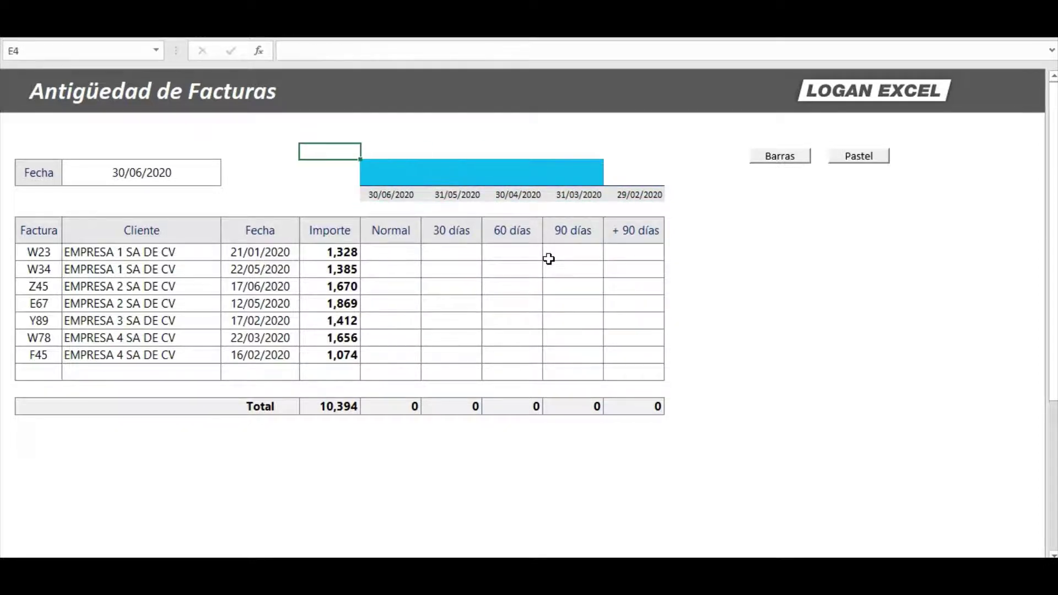
key("Down")
key("Down")
key("Up")
key("Right")
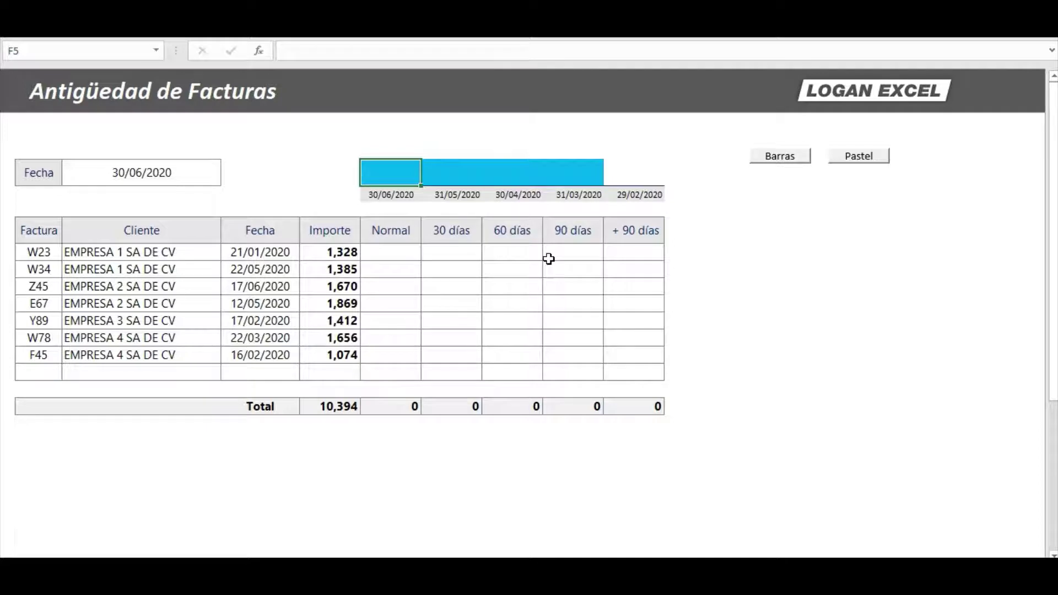
Enter =TEXTO(F6,"mm") in F5, which shows the month as 06
type("=")
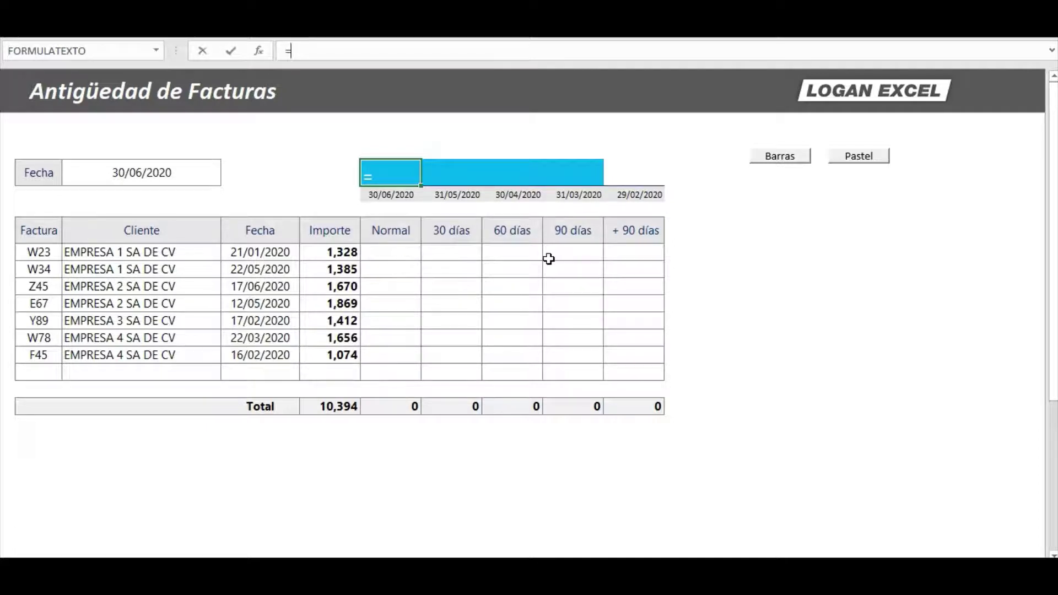
type("t")
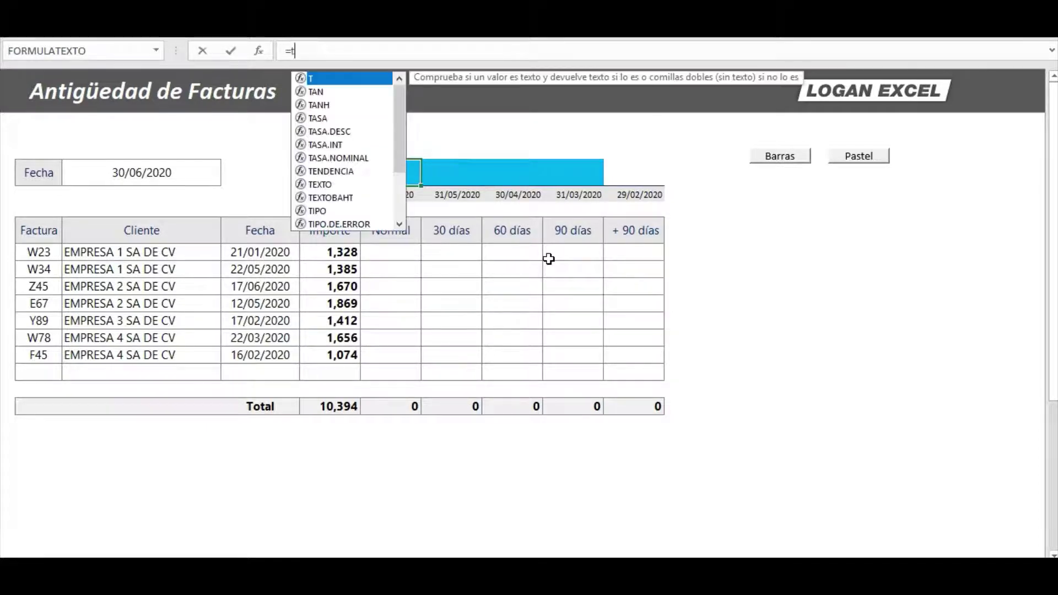
double_click(317, 184)
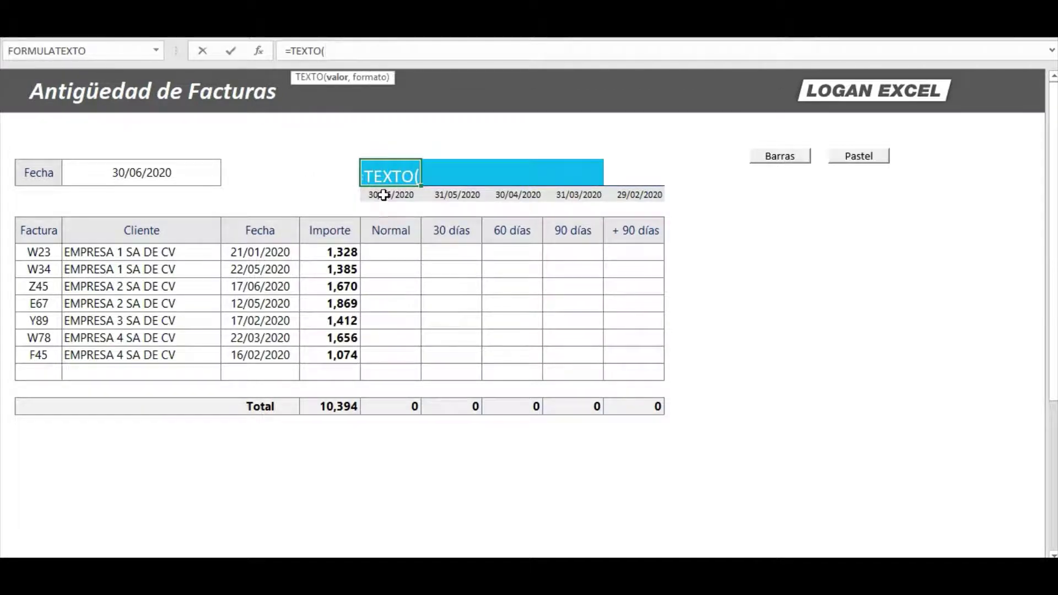
left_click(383, 194)
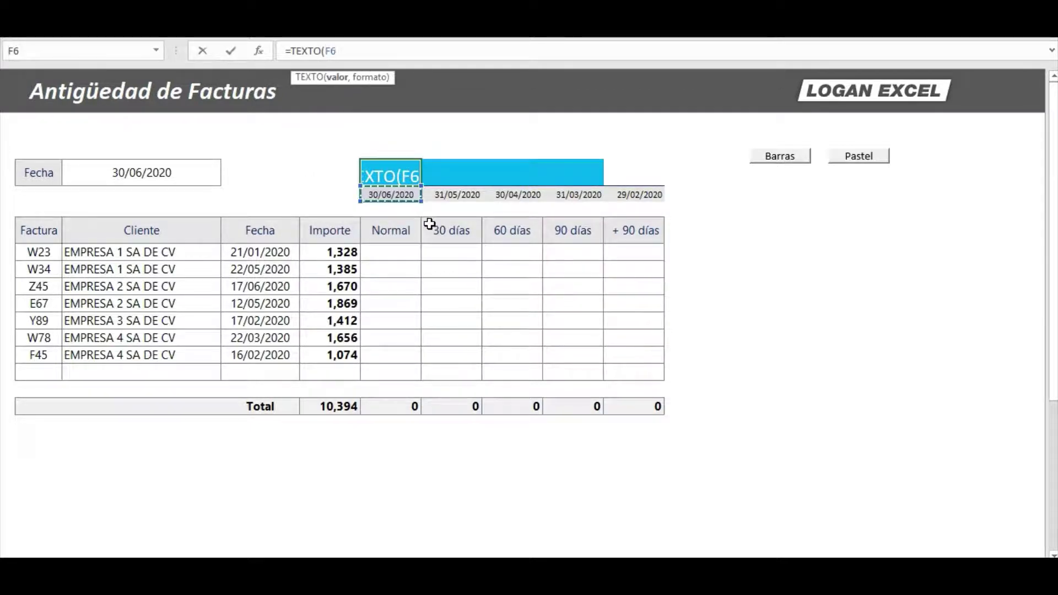
type(",")
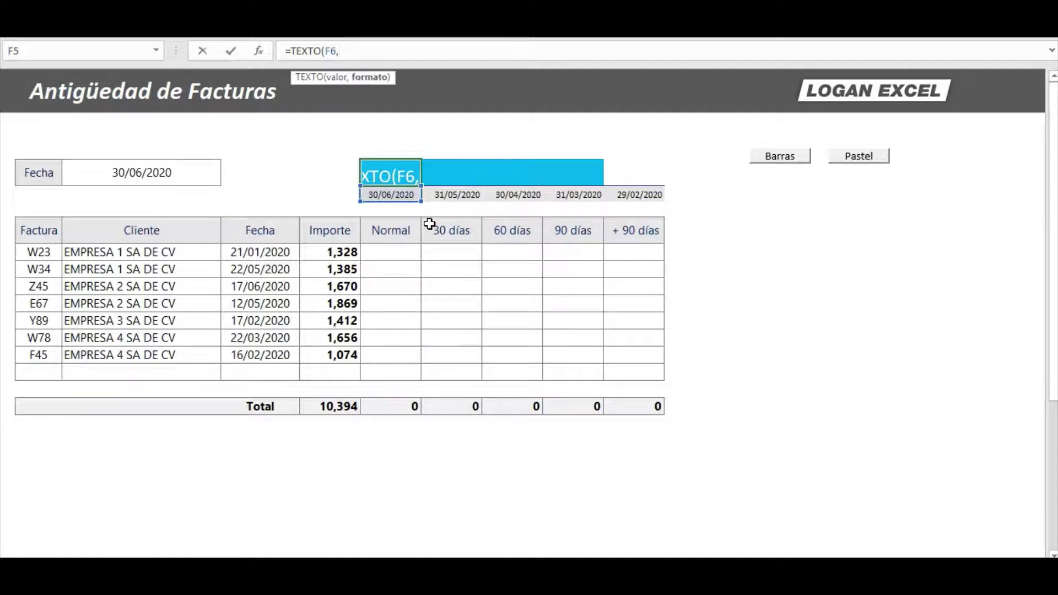
type("\"m")
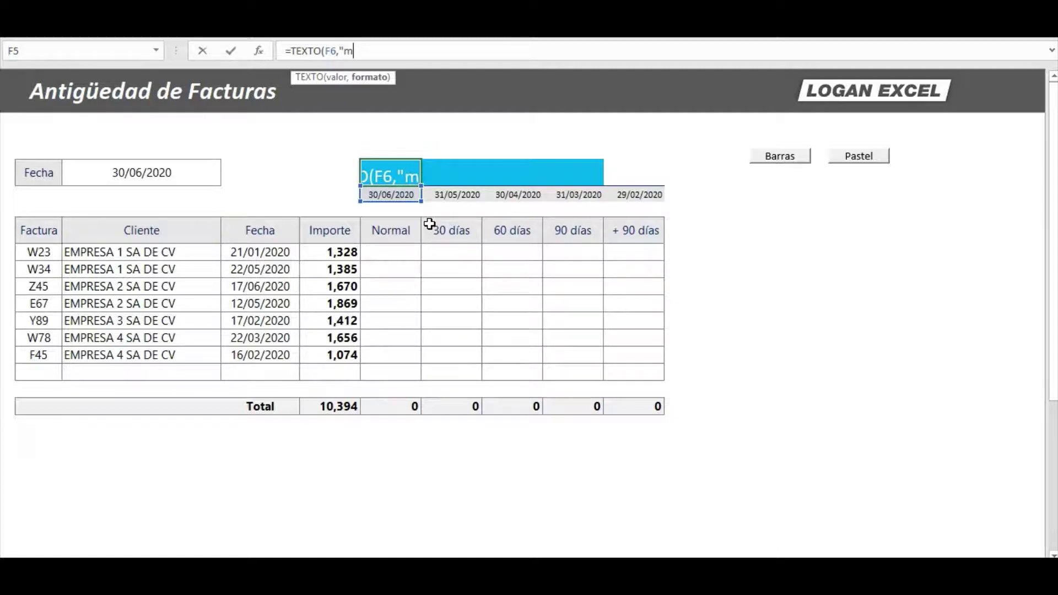
type("m")
type("\"")
type(")")
key("Return")
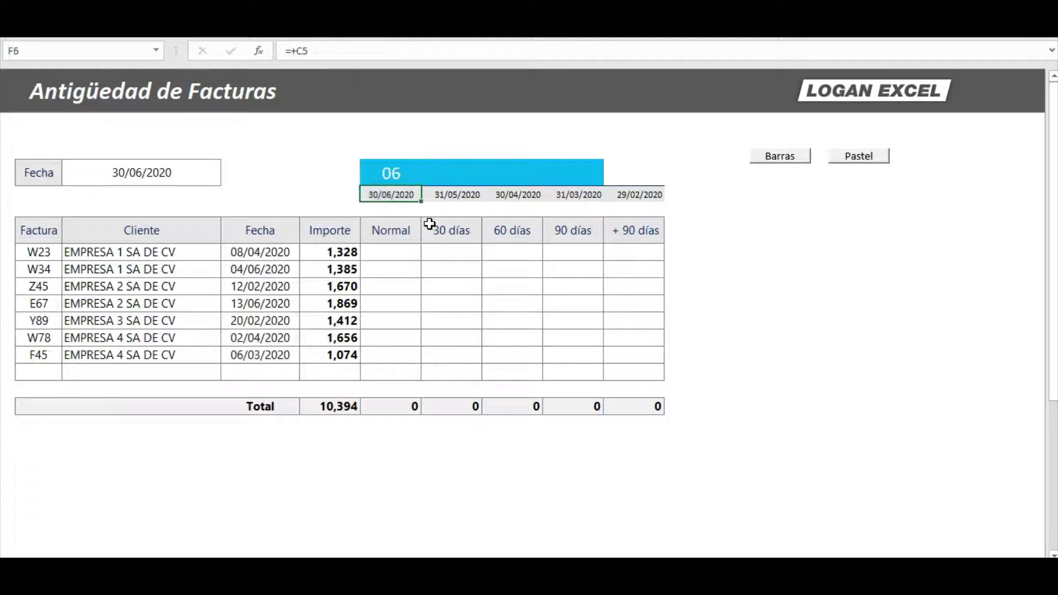
key("Up")
key("Down")
key("Down")
key("Down")
key("Up")
key("Up")
Change the F5 format to "mmm" so the label reads jun
left_click(411, 177)
left_click(394, 195)
left_click(395, 176)
left_click(353, 50)
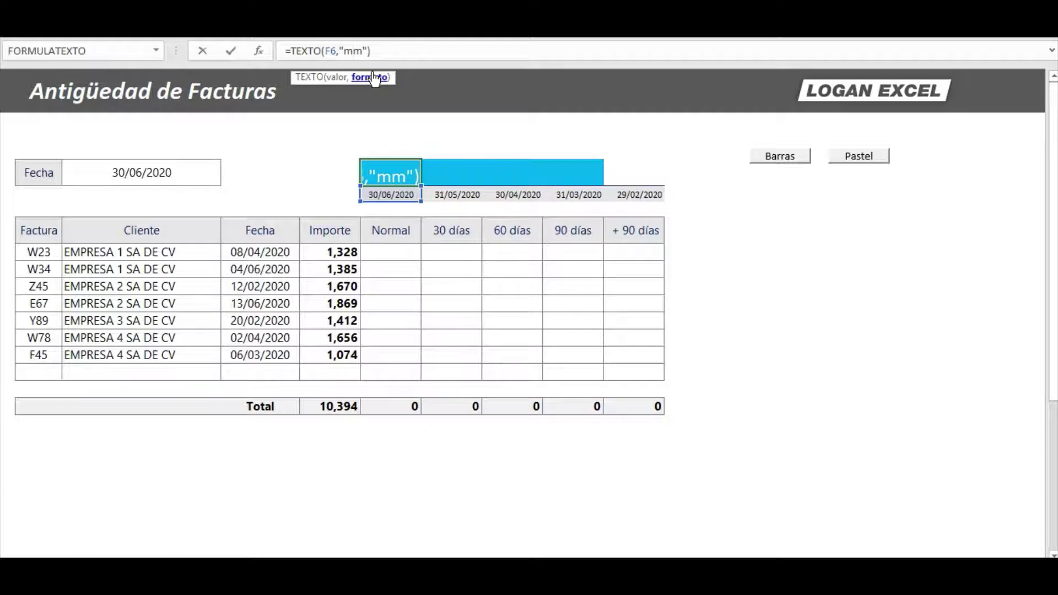
type("m")
key("Return")
key("Up")
key("Down")
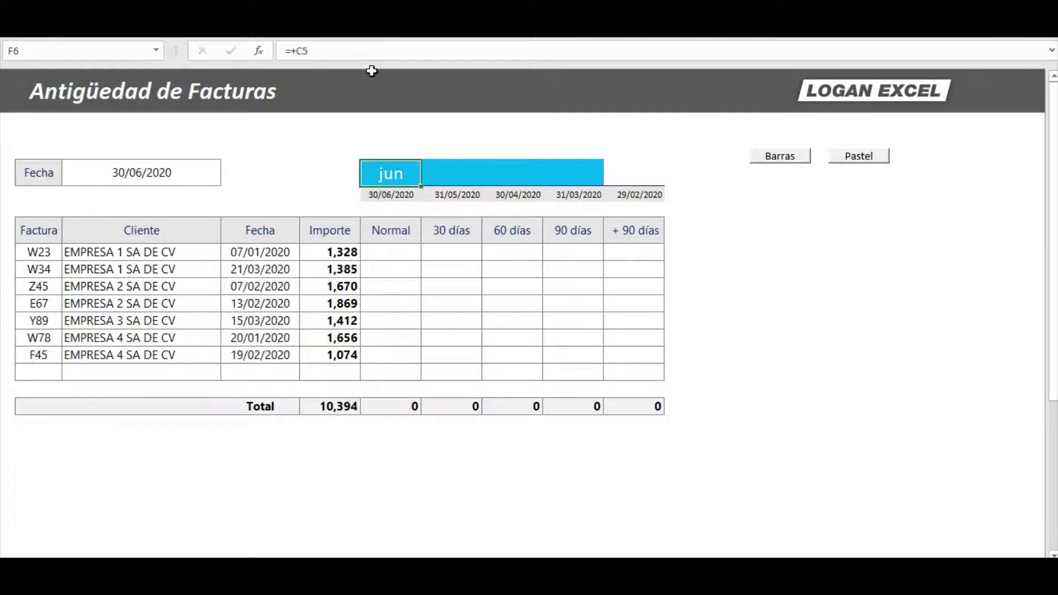
Copy the month-name formula across the blue bar for jun, may, abr and mar
key("Up")
key("ctrl+c")
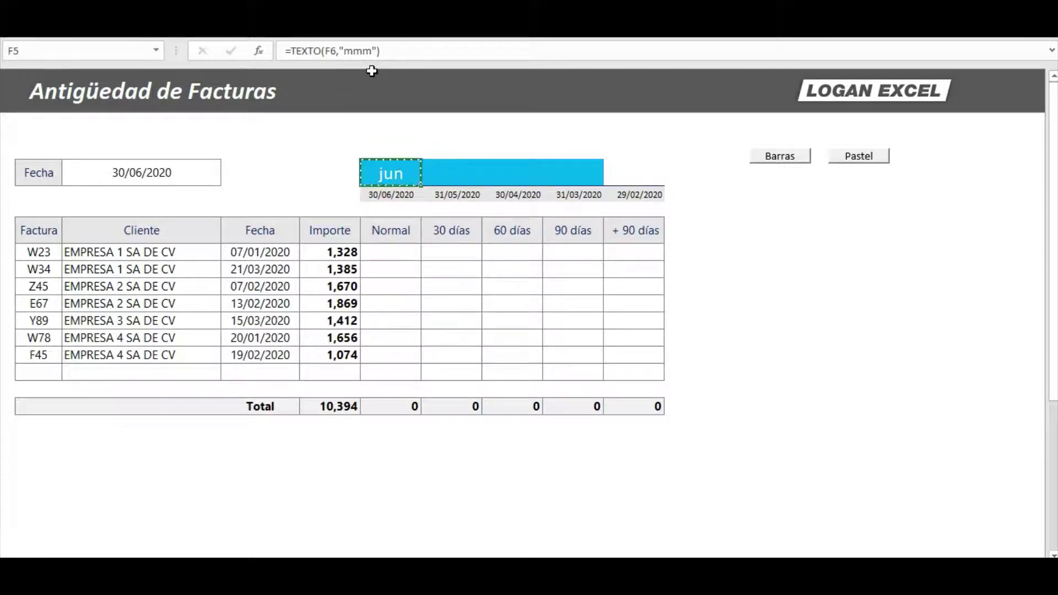
key("shift+Right")
key("shift+Right")
key("shift+Right")
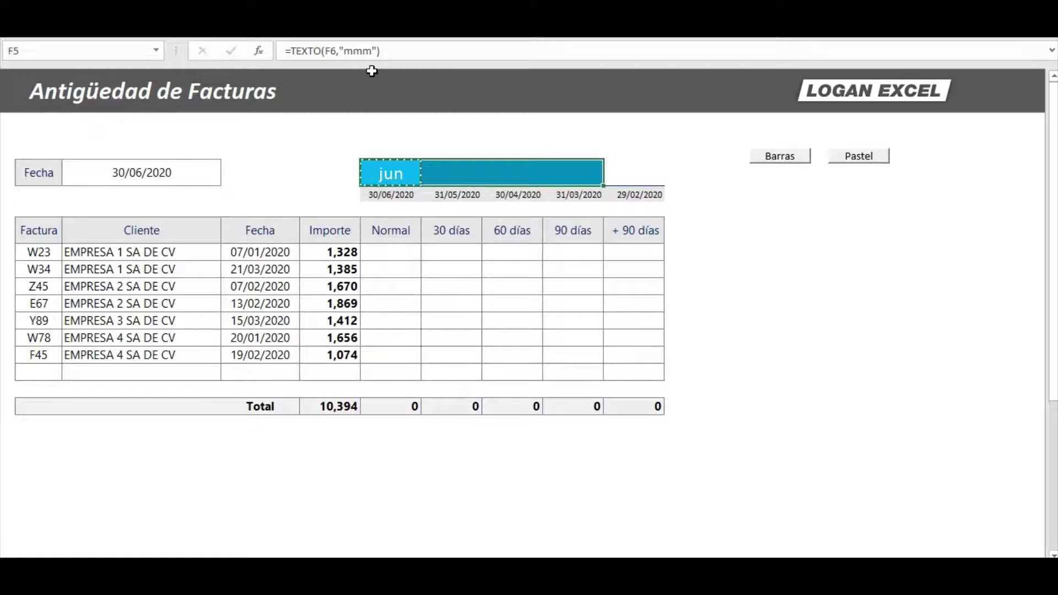
key("ctrl+v")
key("Down")
key("Down")
key("Down")
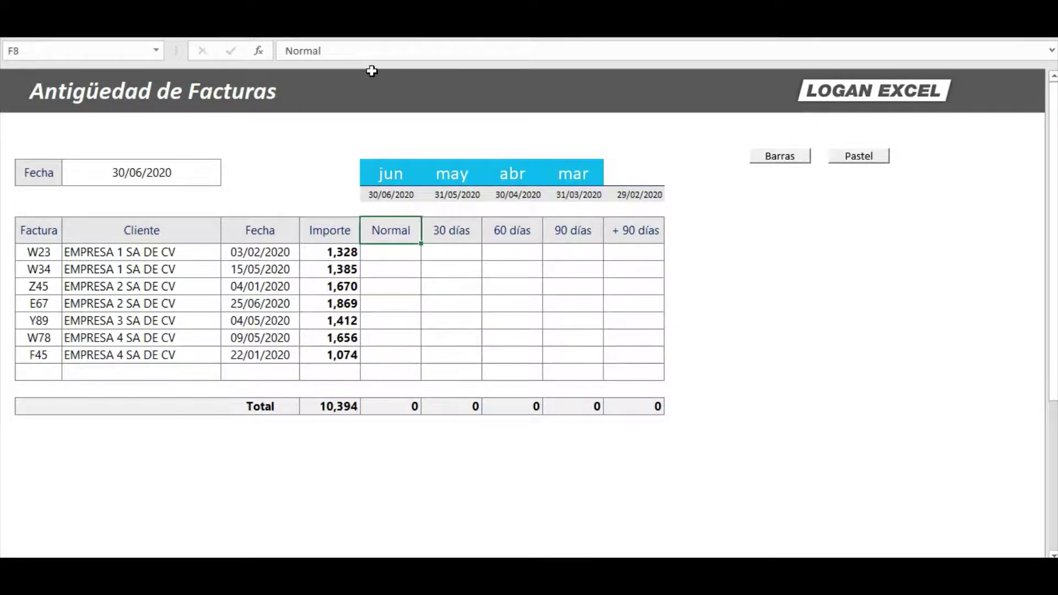
Begin W23's Normal formula in F9 as =si(y($D9 using the invoice date
key("Down")
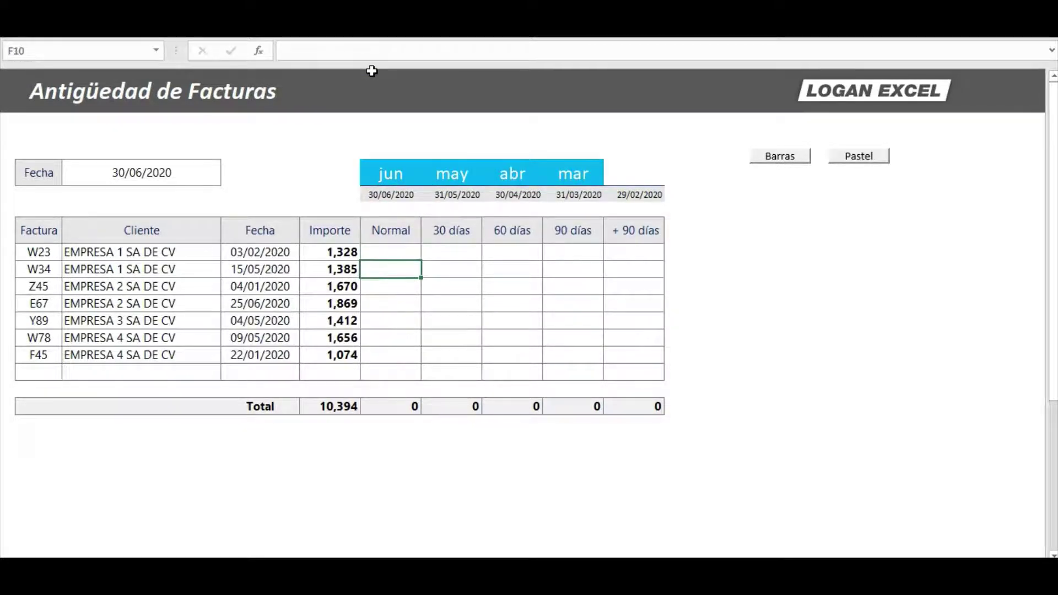
key("Right")
key("Right")
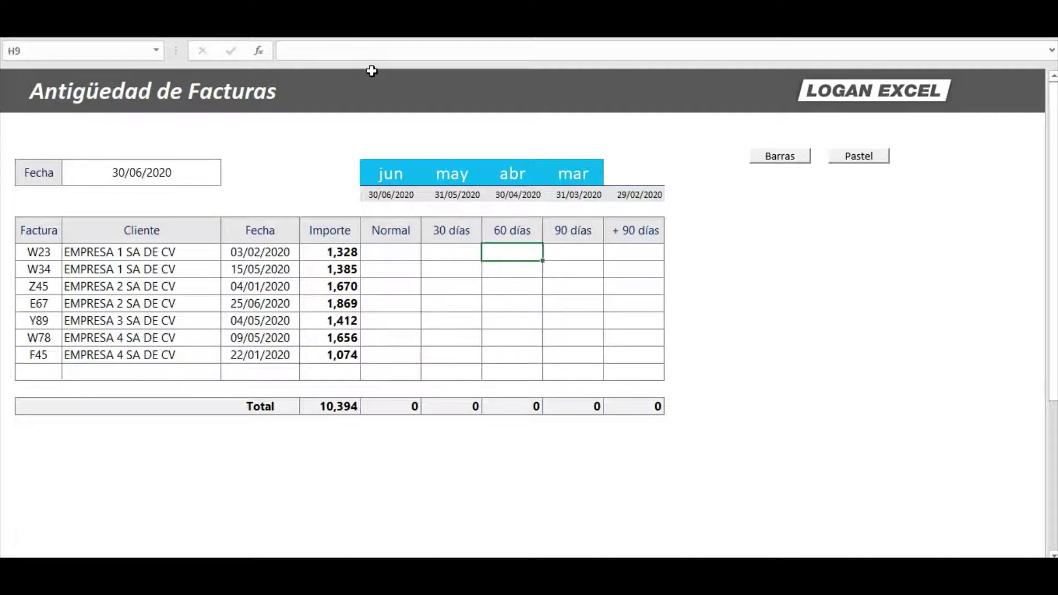
key("Right")
key("Right")
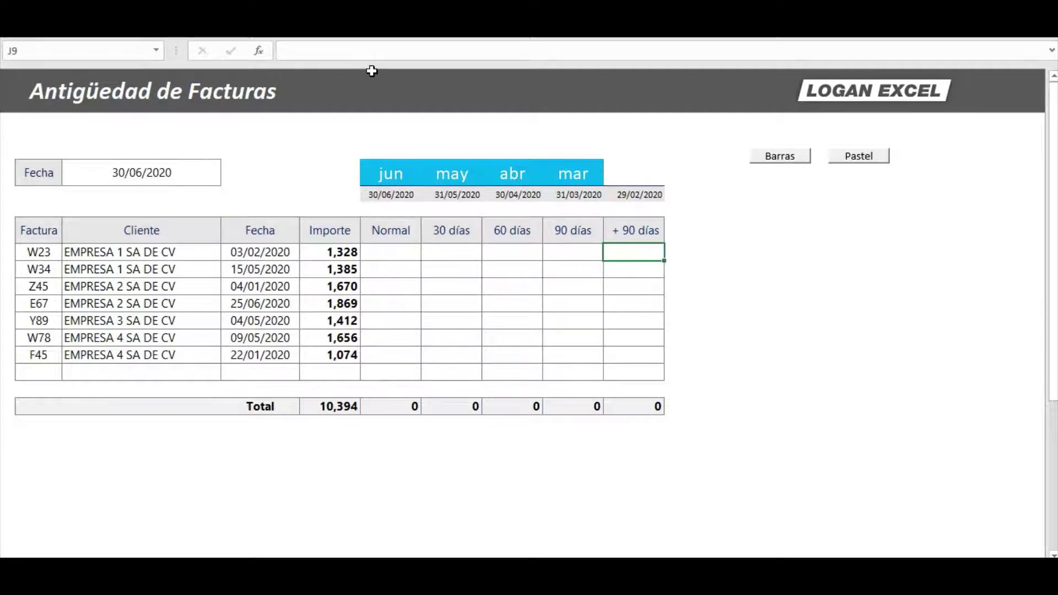
key("Left")
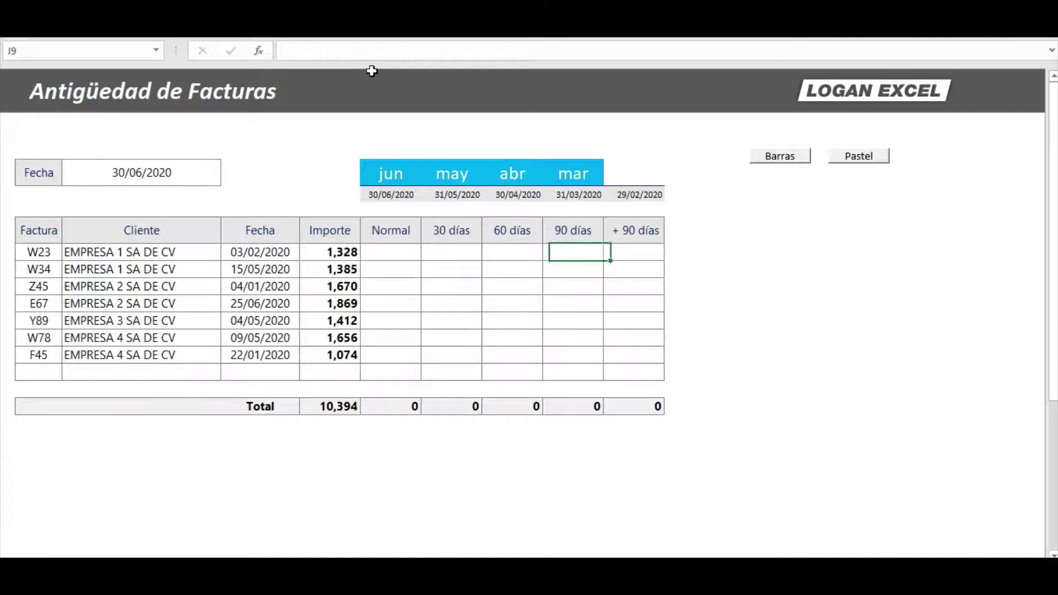
key("Left")
key("Left")
key("Left")
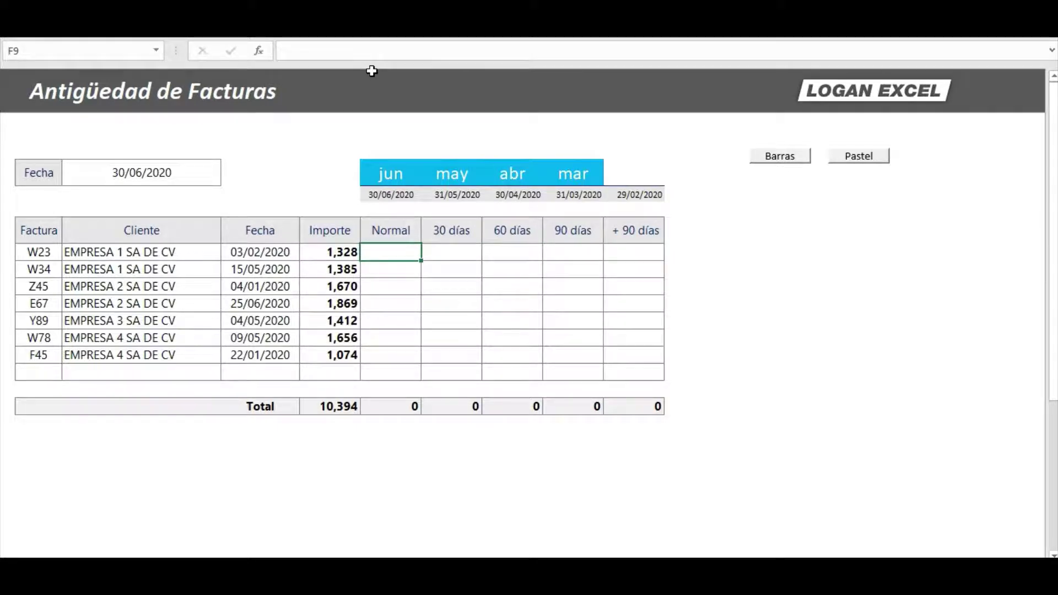
type("=")
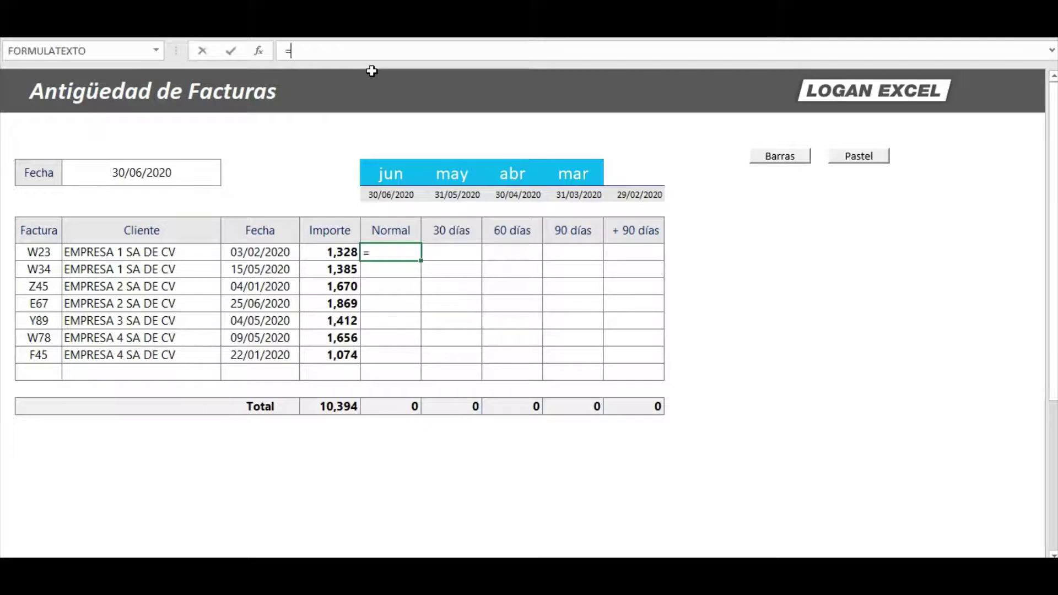
type("si")
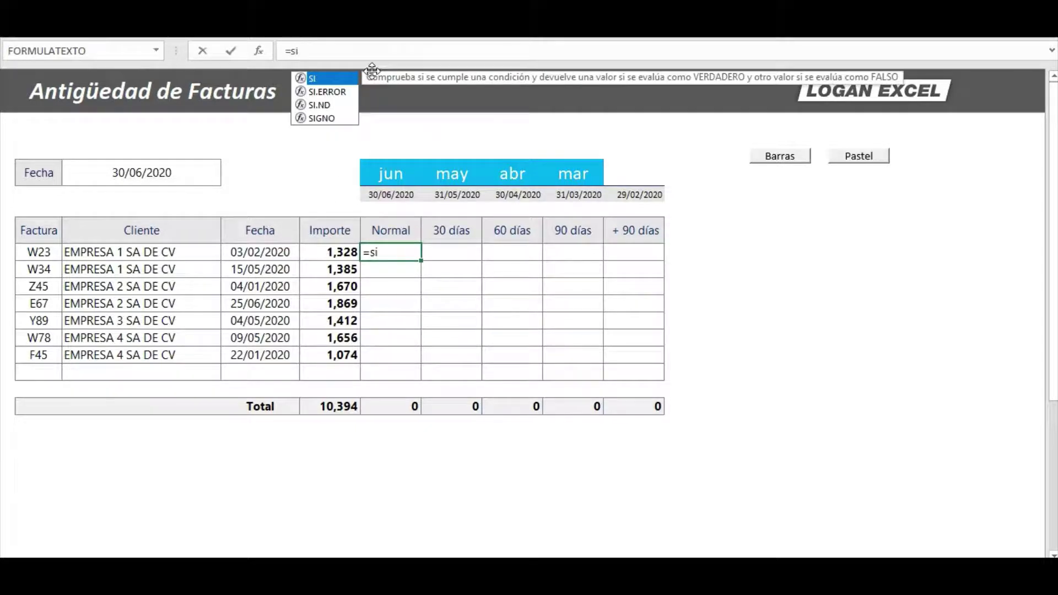
type("(")
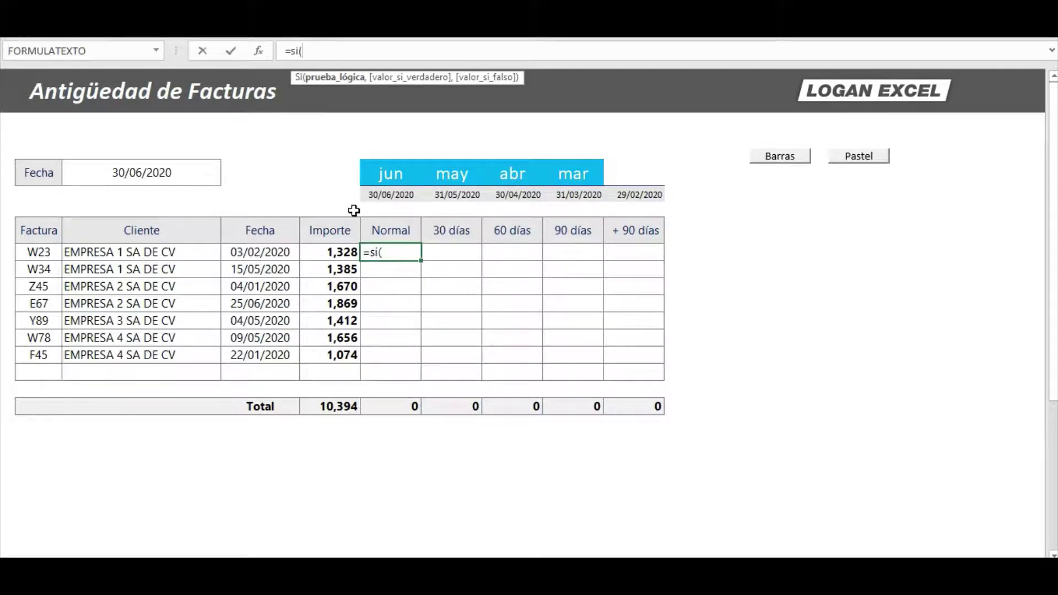
type("y")
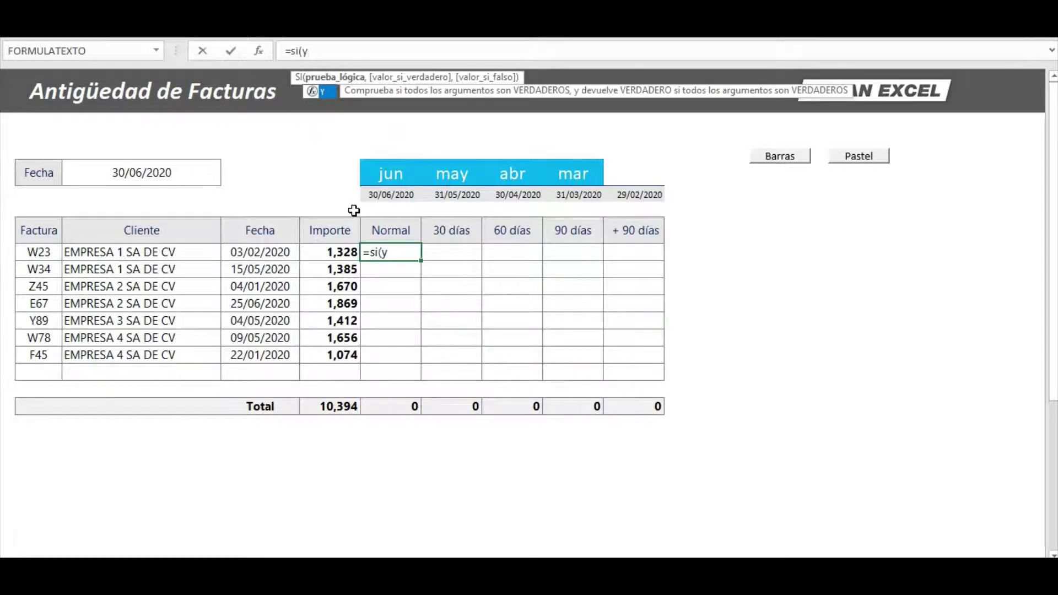
type("(")
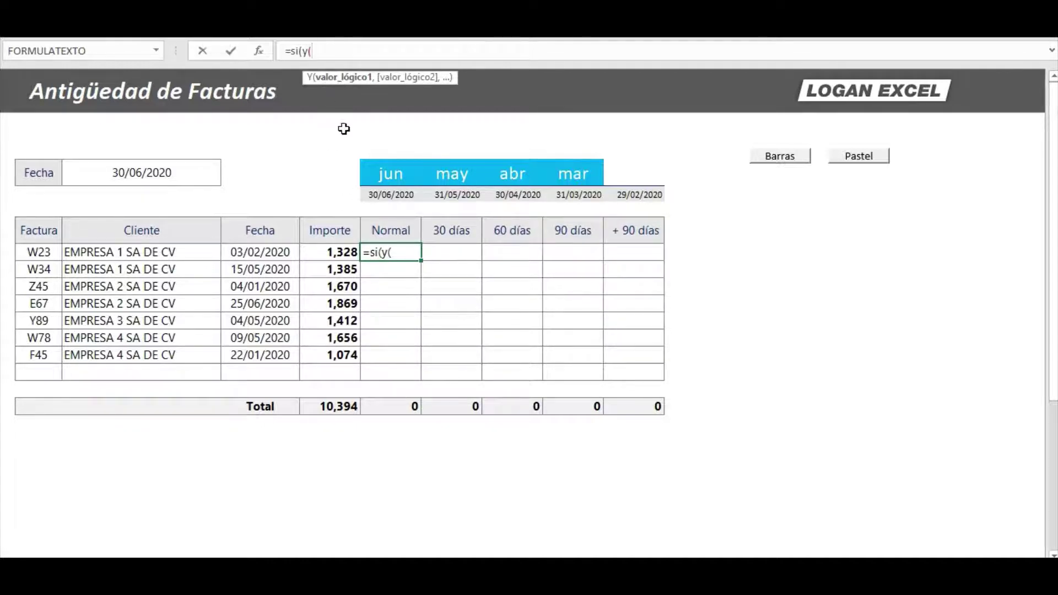
left_click(282, 255)
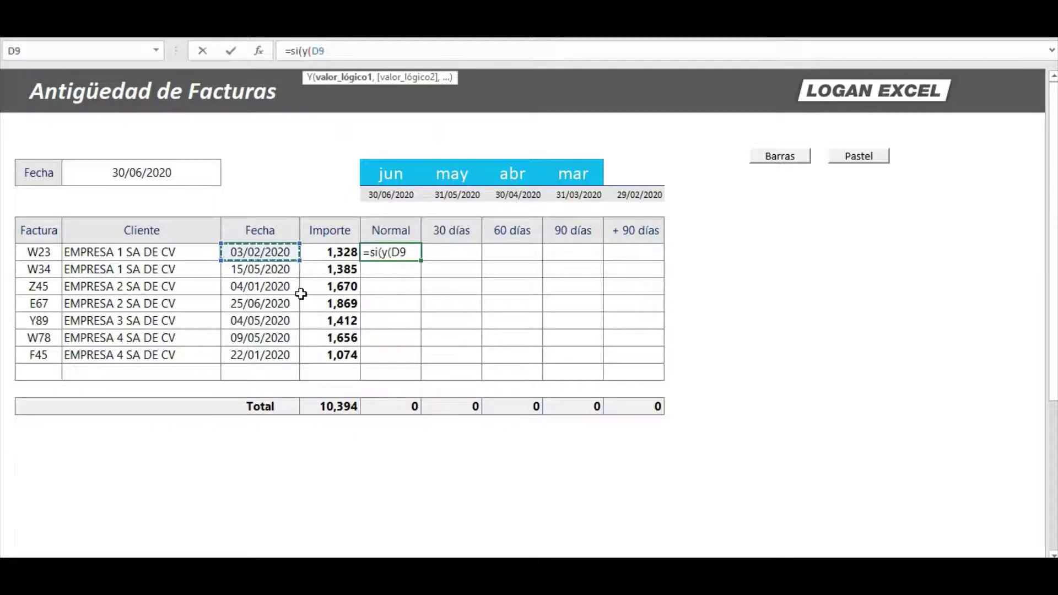
left_click(315, 52)
type("$")
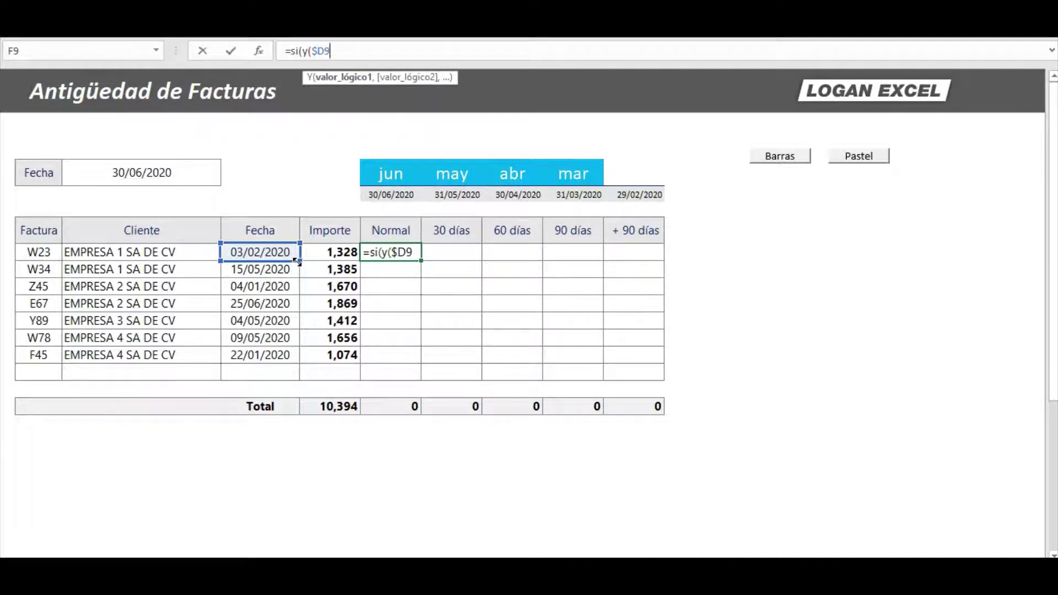
Add the condition <=F$6 comparing the date to the 30/06/2020 cutoff
type("<")
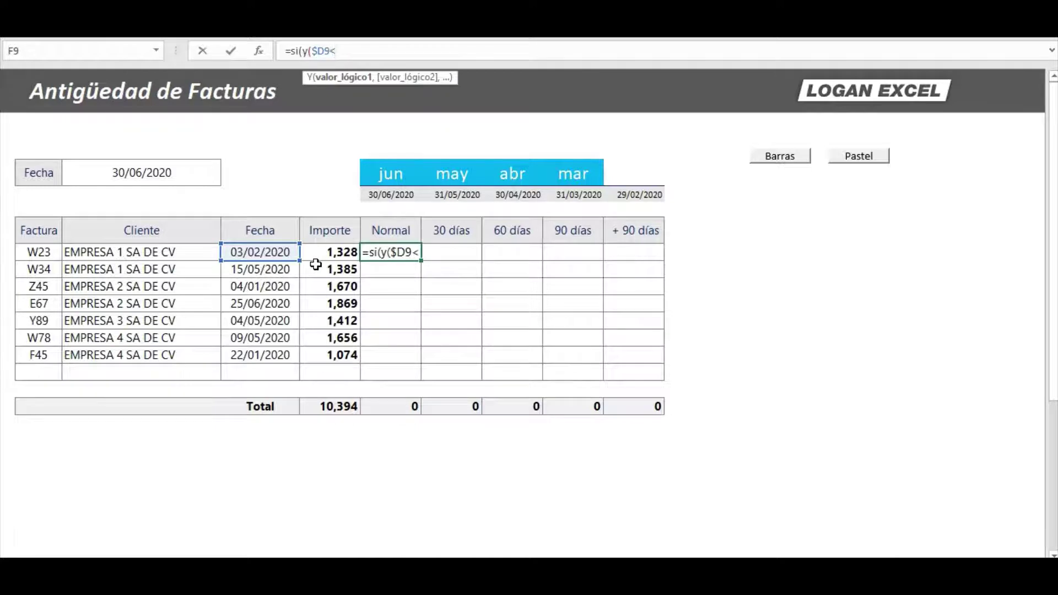
type("=")
left_click(398, 197)
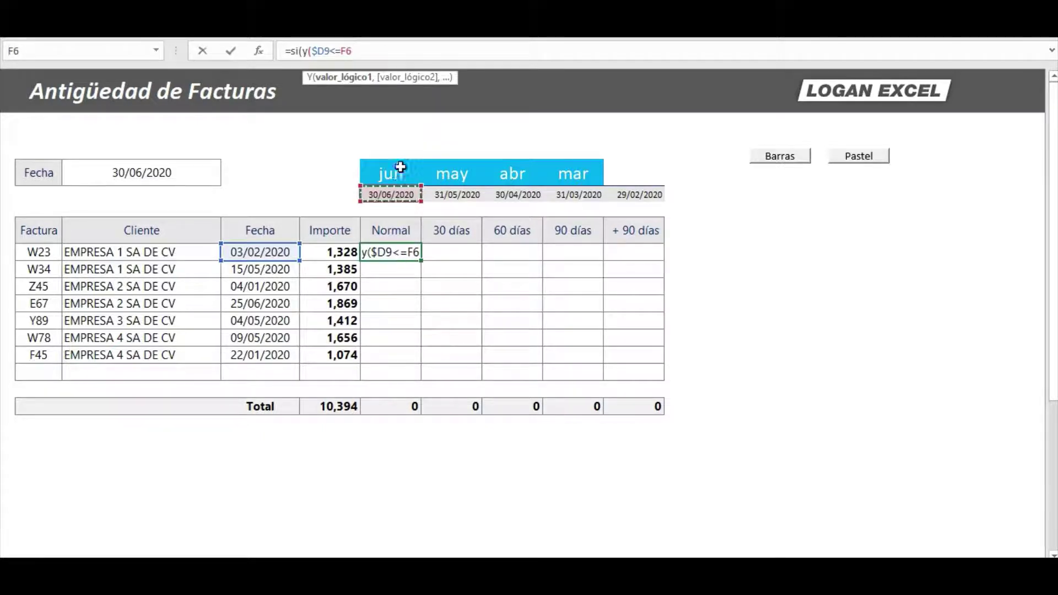
left_click(348, 53)
type("$6")
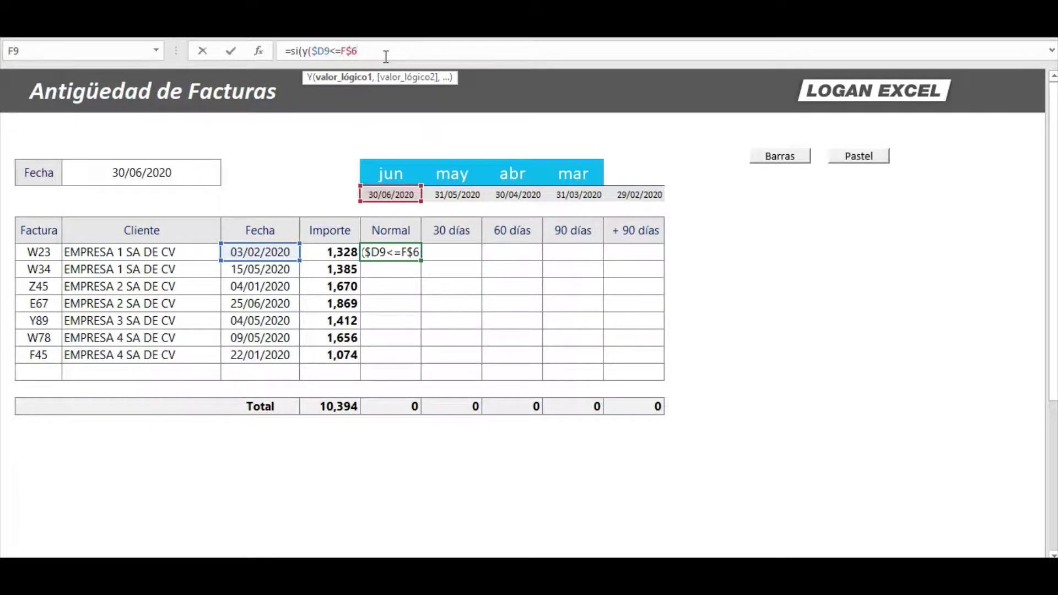
type(",")
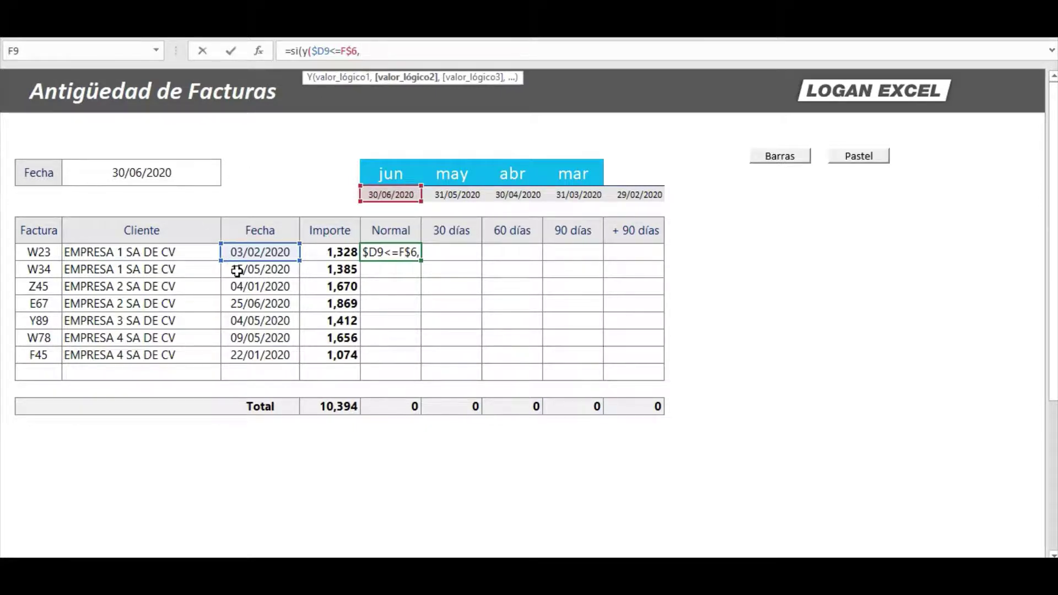
Add the second condition $D9>G$6 against the 31/05/2020 date
left_click(261, 252)
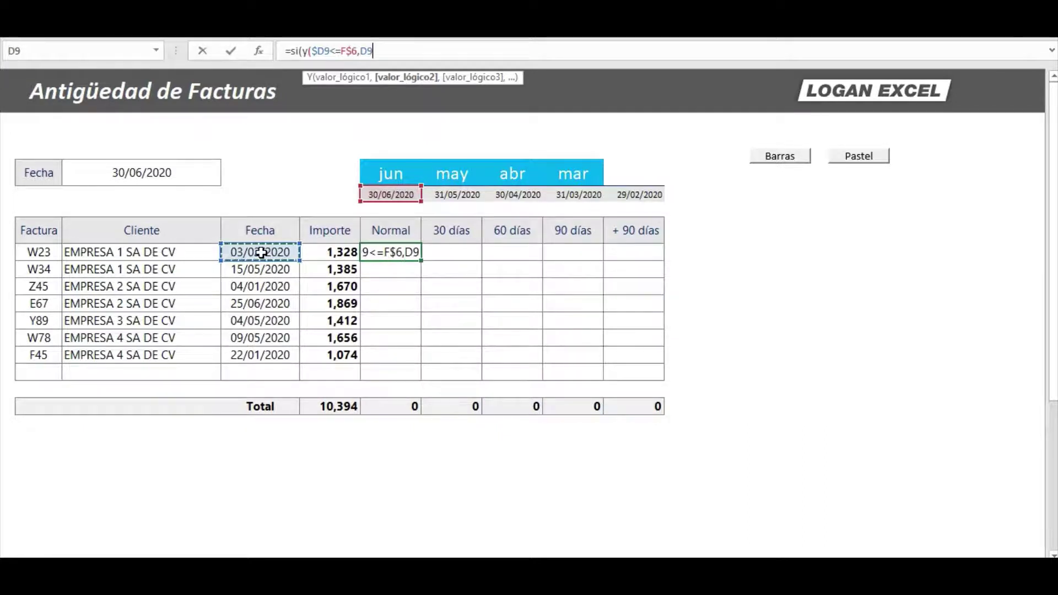
left_click(361, 50)
type("$D9")
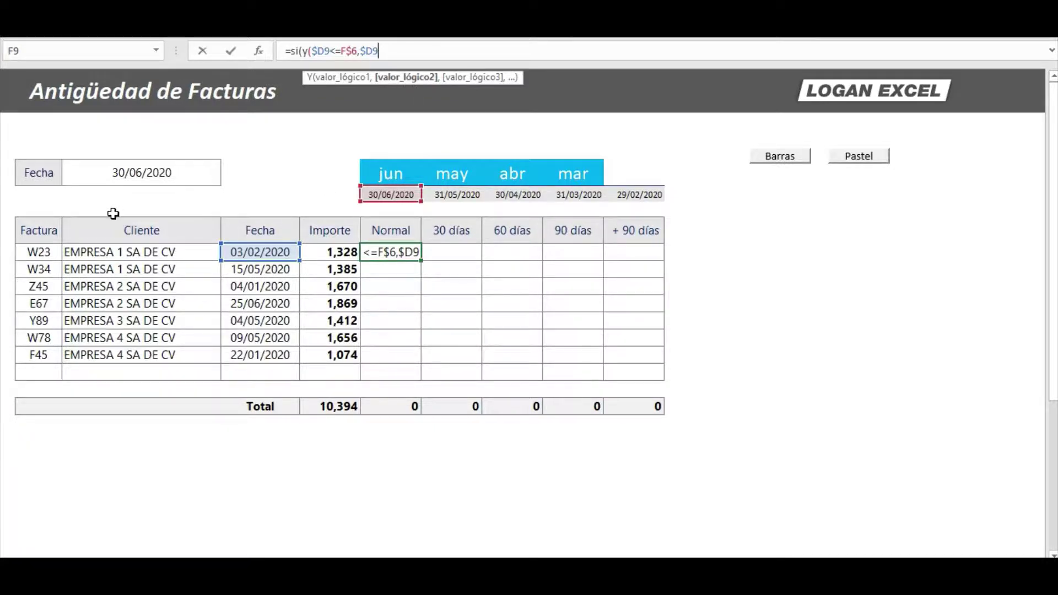
type(">")
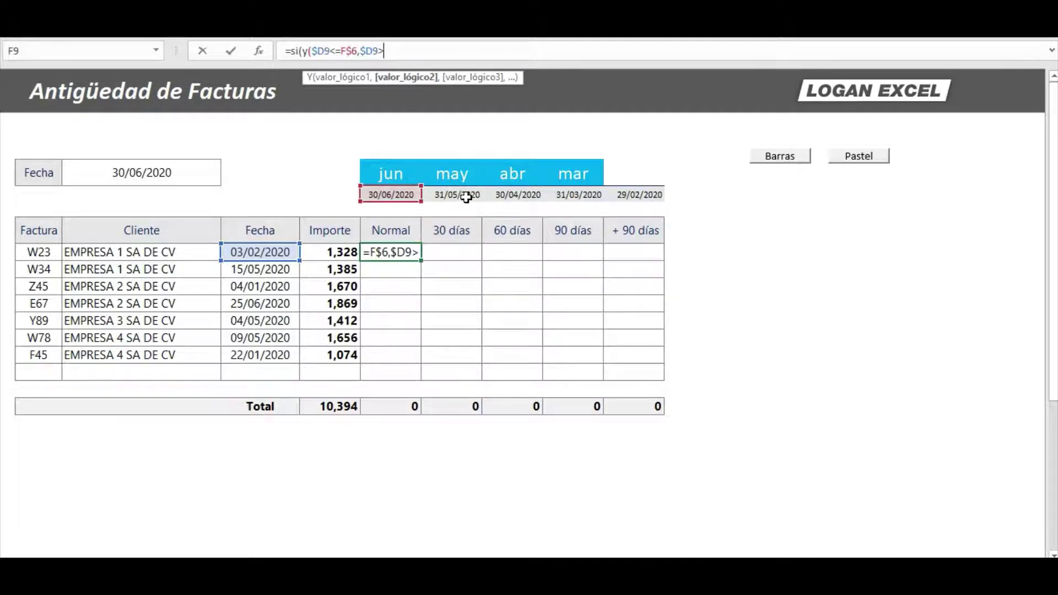
left_click(468, 199)
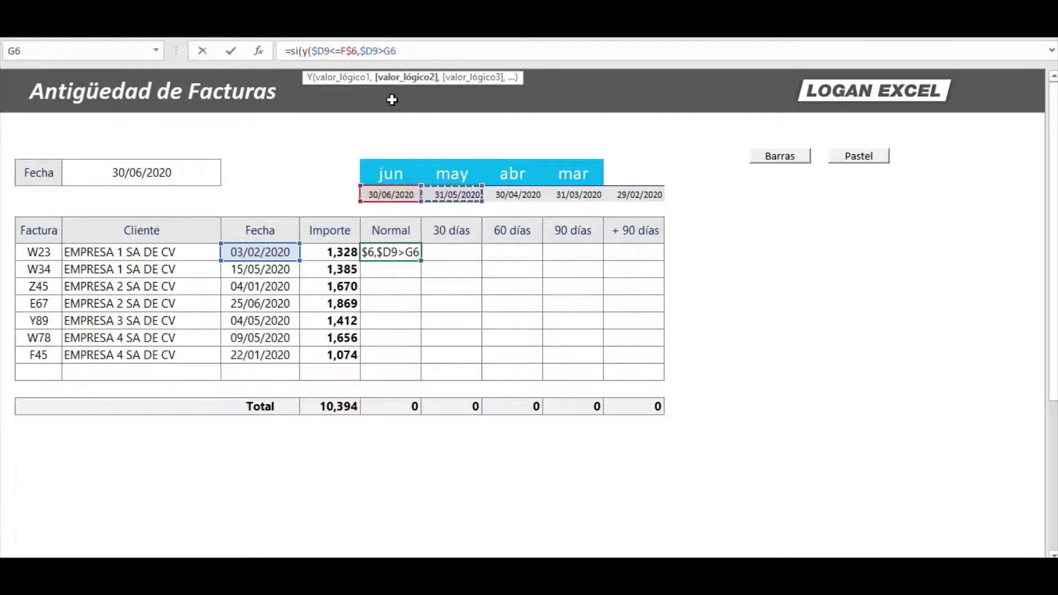
left_click(391, 53)
type("$6")
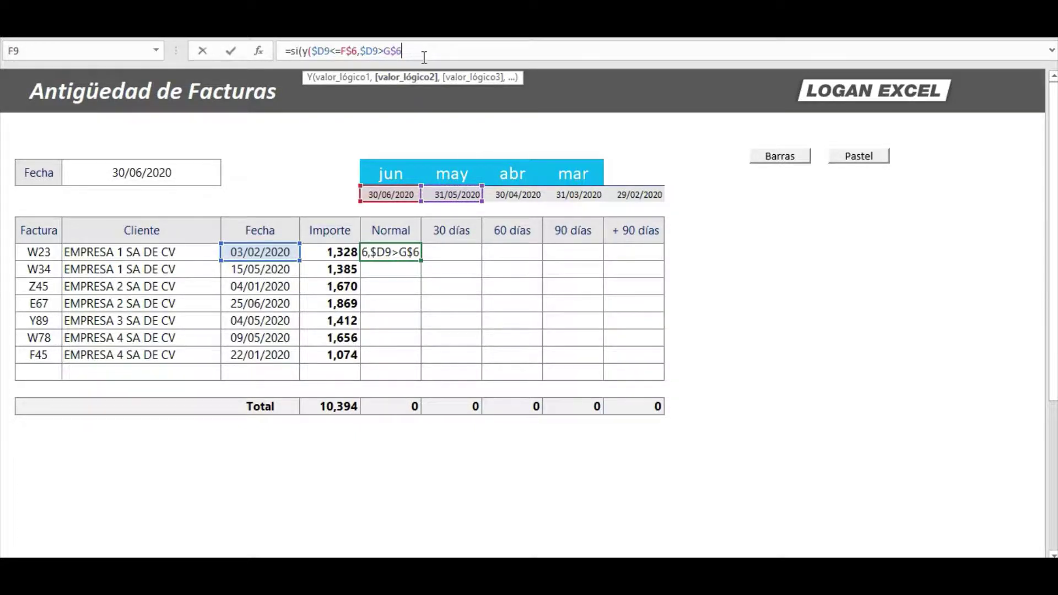
type(")")
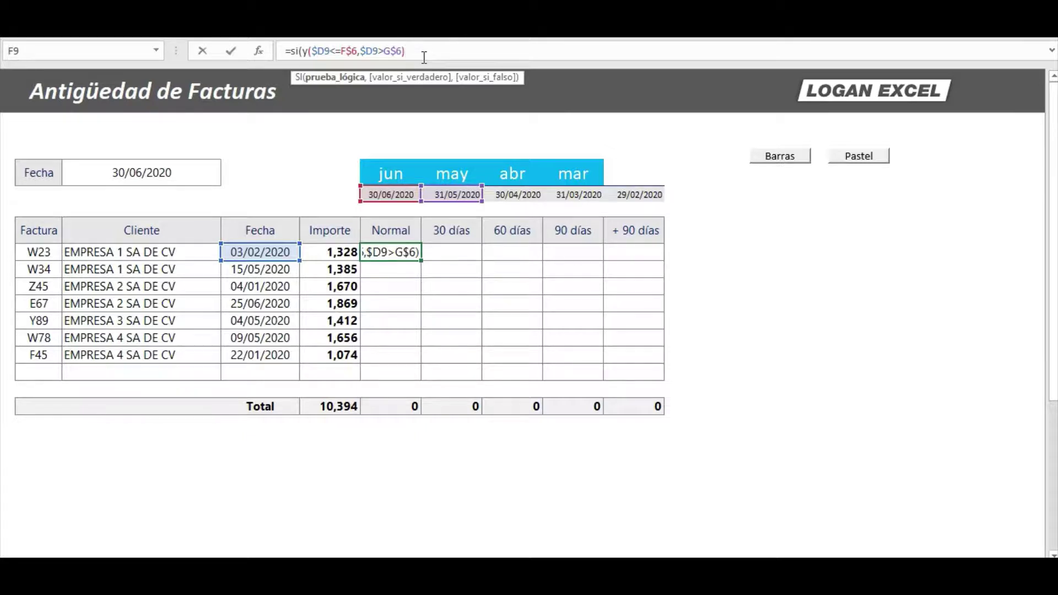
type(",")
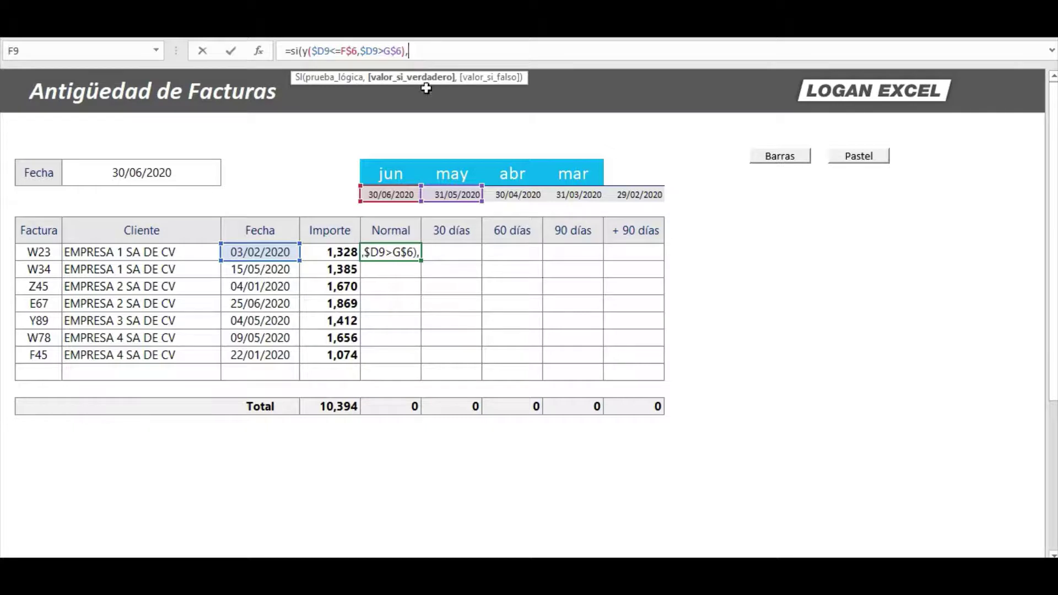
Return $E9 when true, else 0, completing =SI(Y($D9<=F$6,$D9>G$6),$E9,0)
left_click(340, 253)
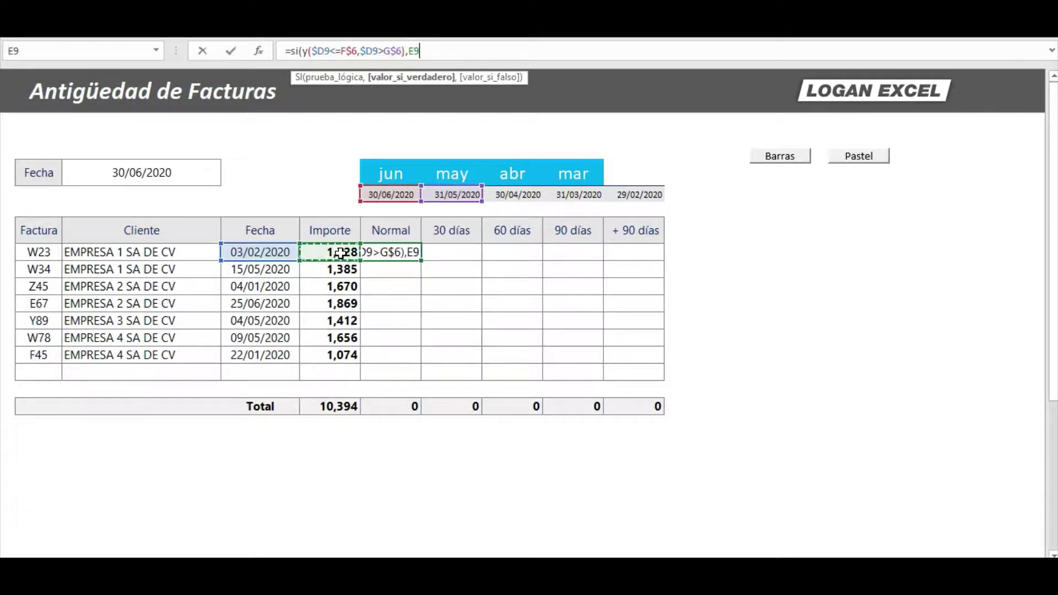
left_click(408, 51)
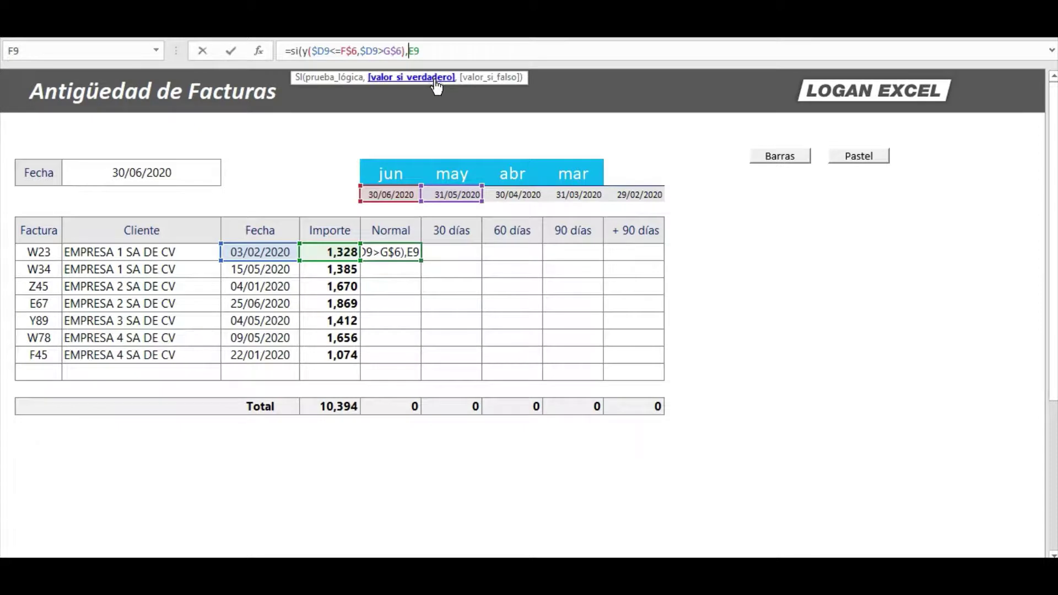
type("$")
left_click(444, 51)
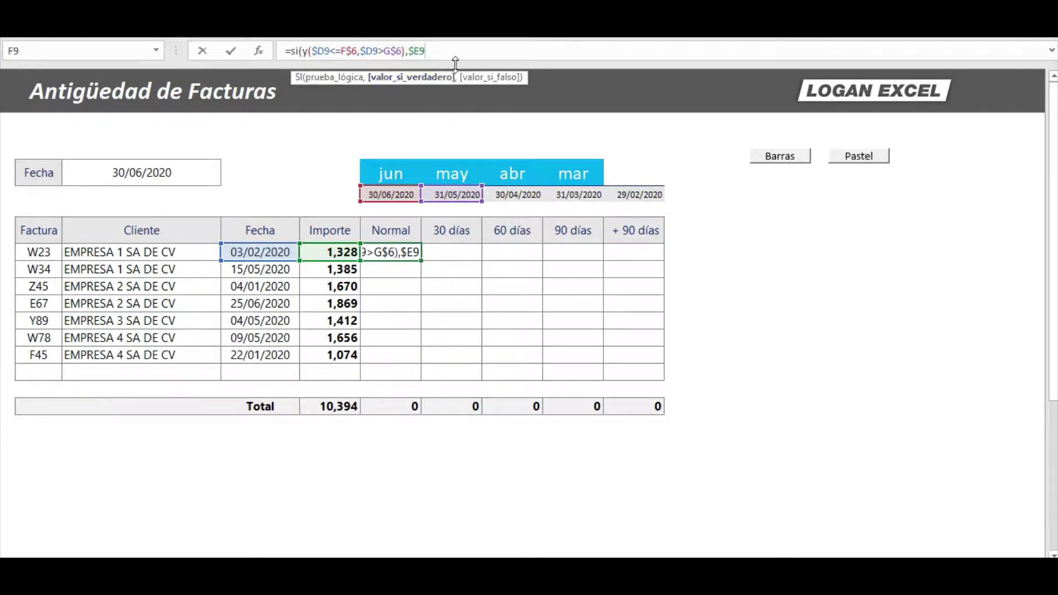
type(",")
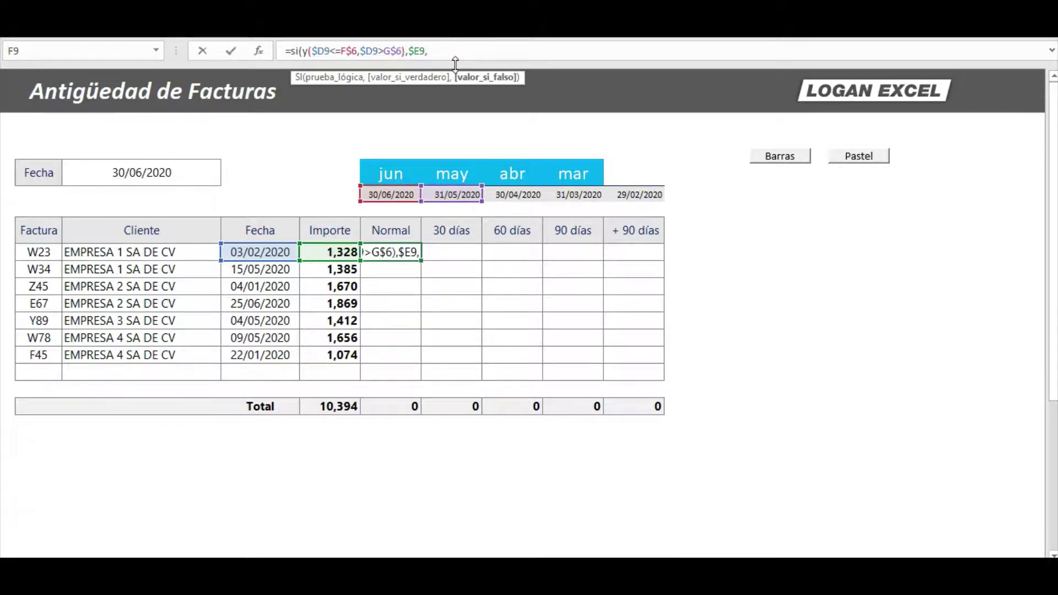
type("0)")
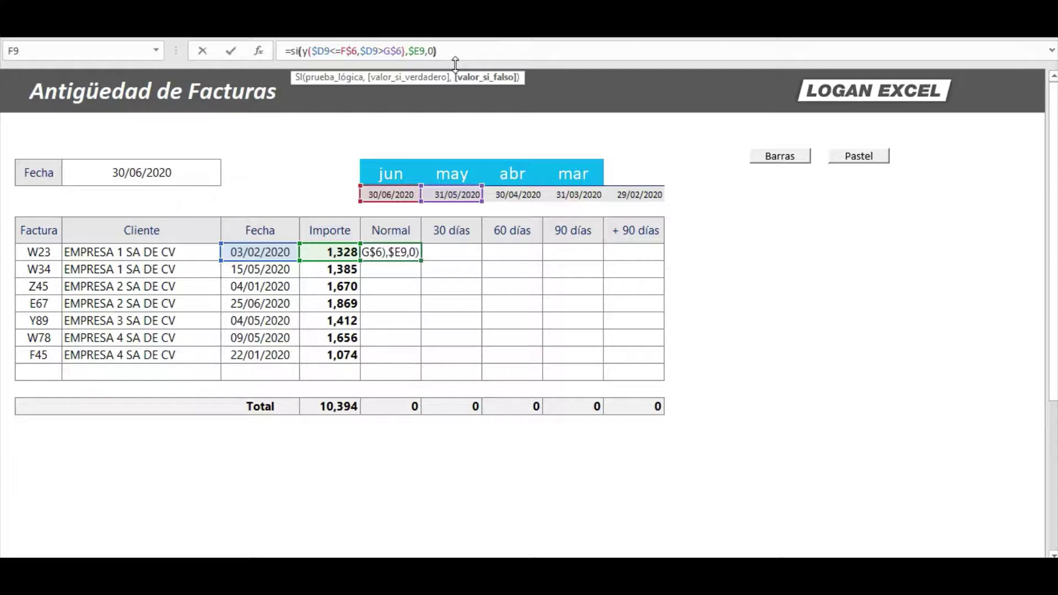
key("Return")
Paste the F9 aging formula into F9:J15 as formulas, filling every invoice bucket
key("Up")
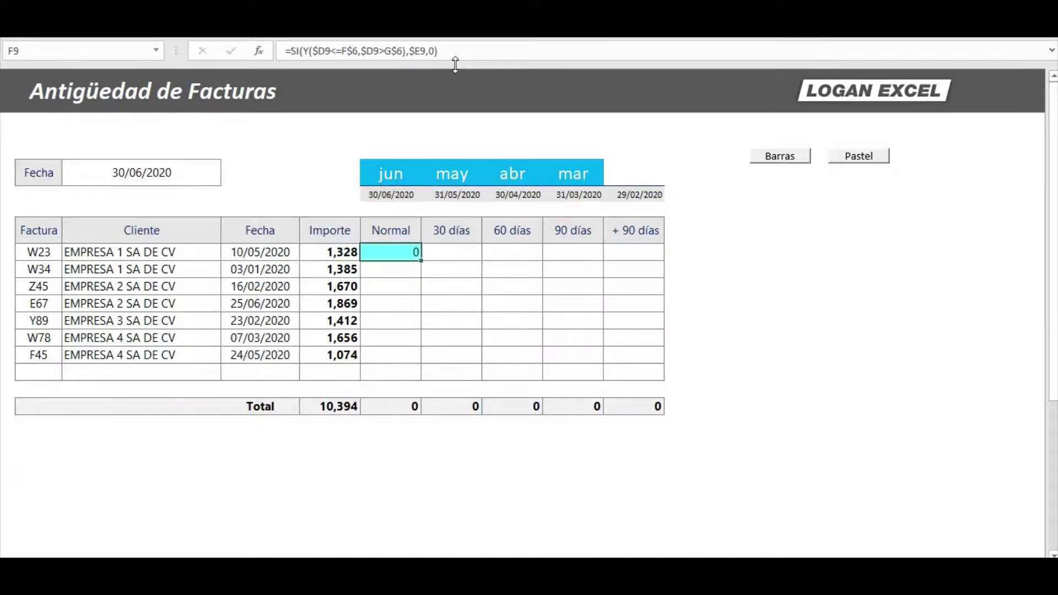
key("ctrl+c")
mouse_move(413, 252)
left_mouse_down()
mouse_move(572, 348)
mouse_move(636, 349)
left_mouse_up()
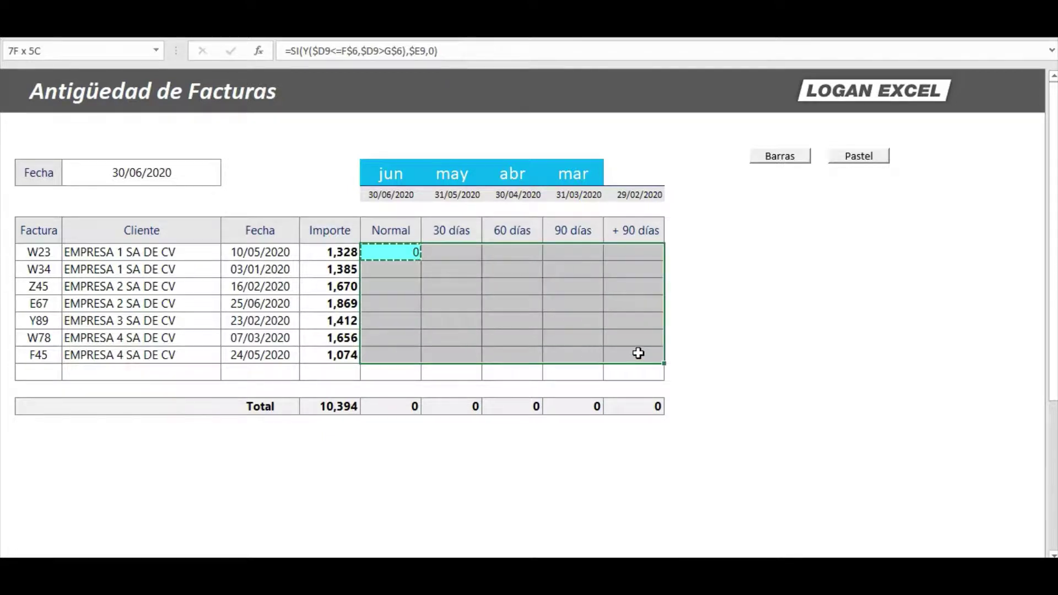
right_click(637, 348)
left_click(712, 82)
left_click(648, 288)
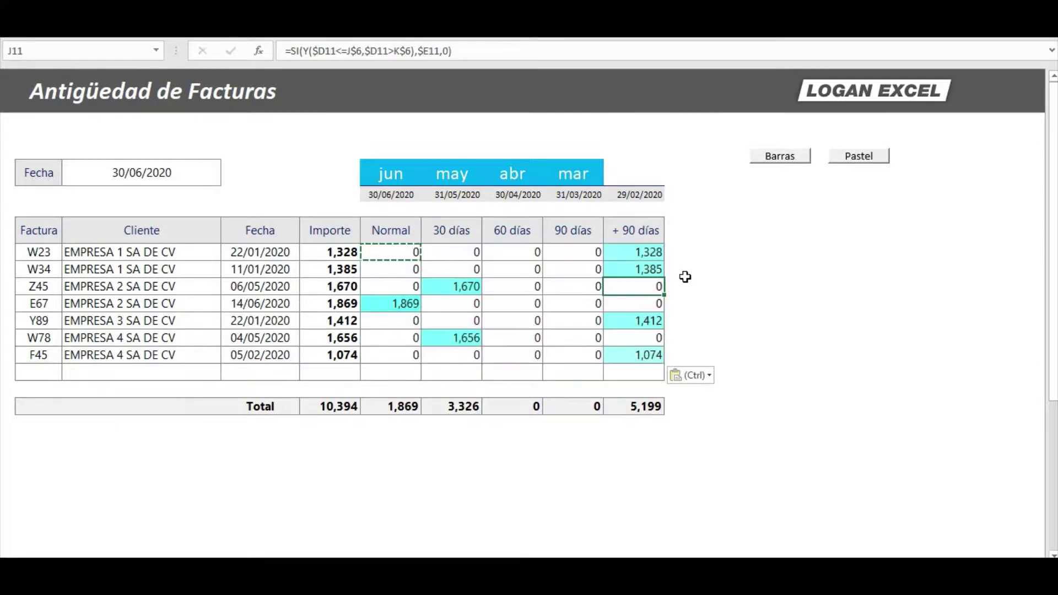
left_click(728, 252)
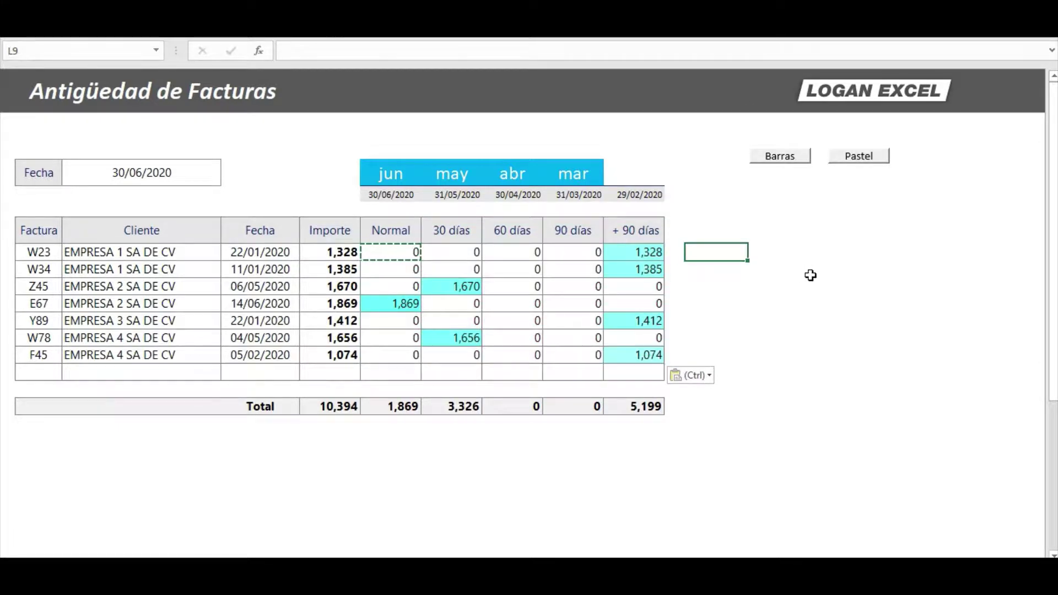
Recalculate the RANDBETWEEN dates repeatedly until totals read 1,412 Normal, 1,656 at 60 días, 6,252 over 90
key("F2")
key("Return")
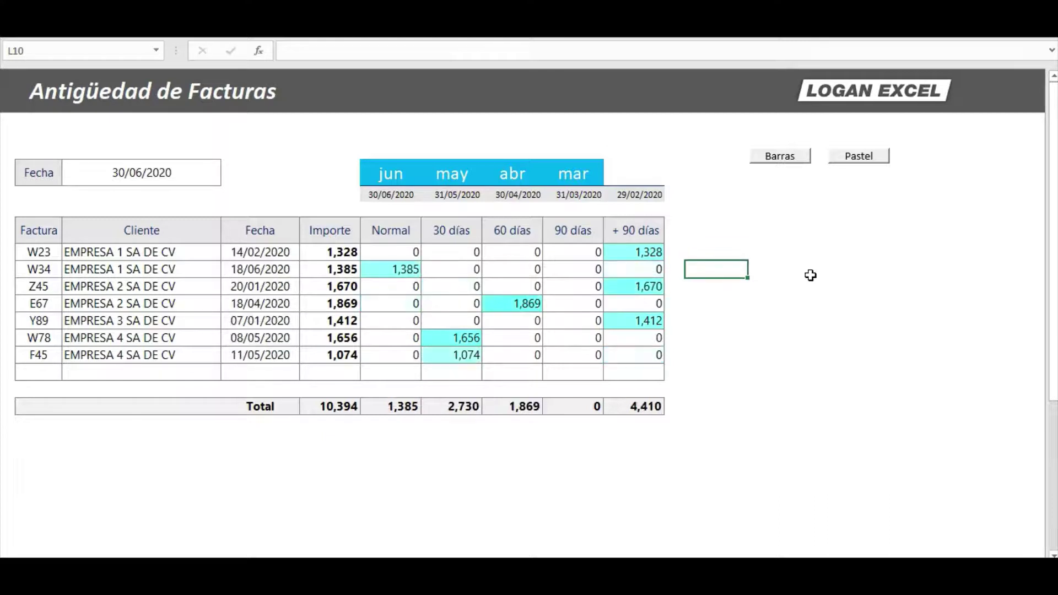
key("Return")
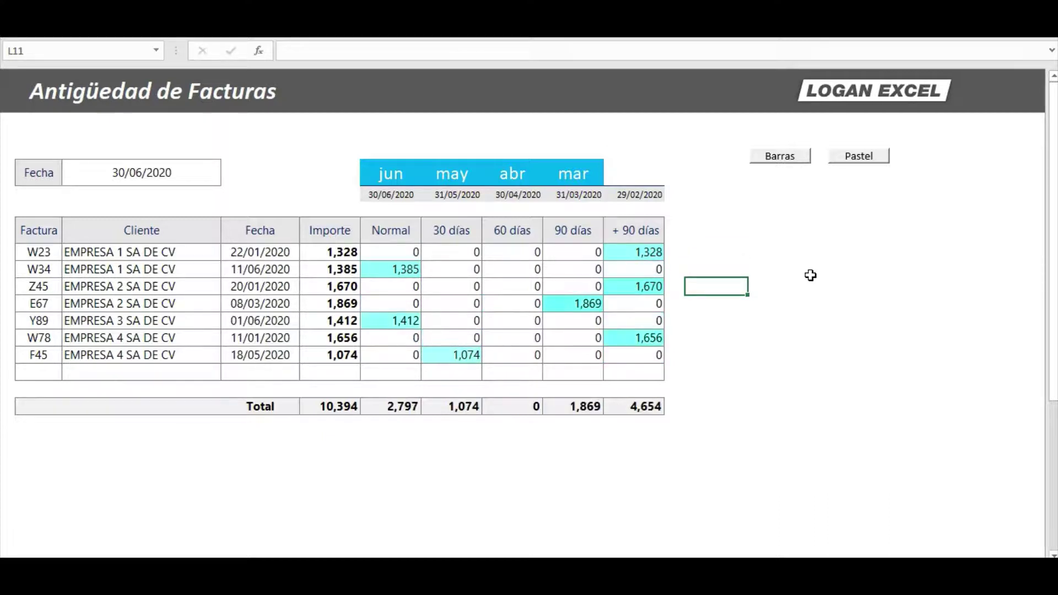
key("Return")
key("F9")
key("Return")
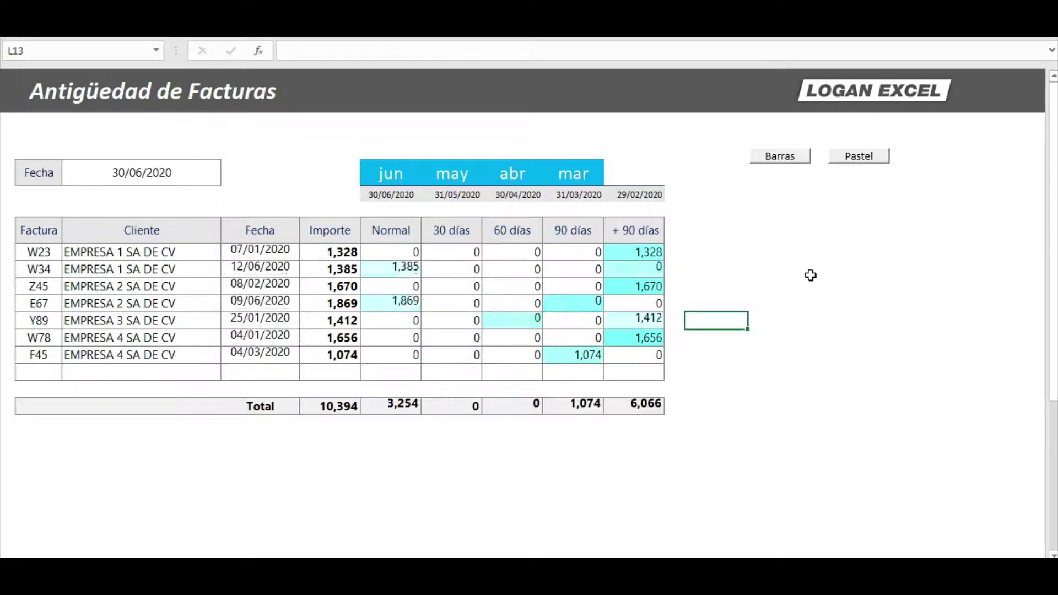
key("F9")
key("Return")
key("F9")
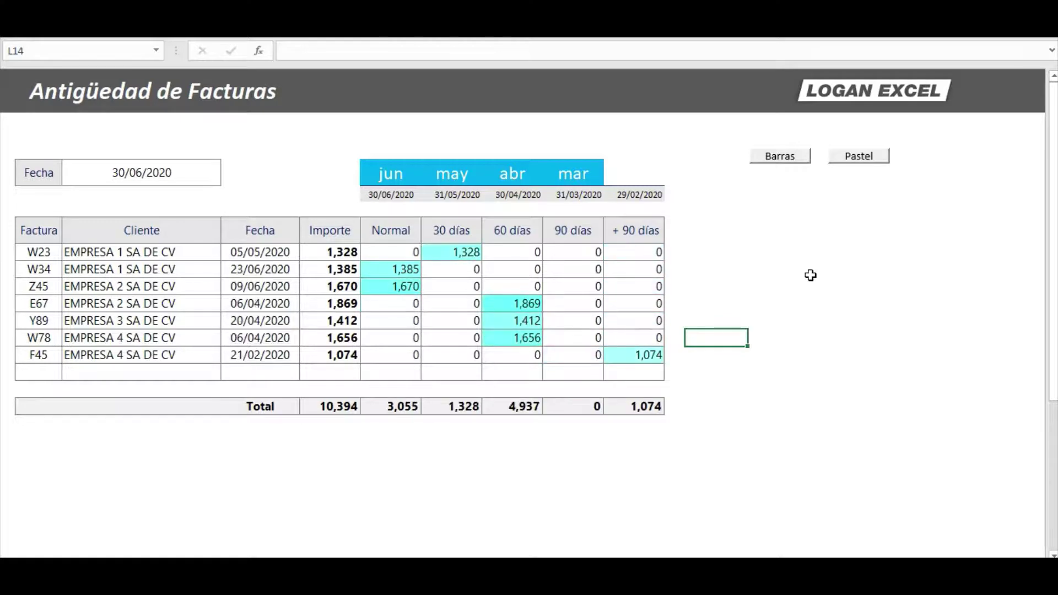
key("F9")
key("Up")
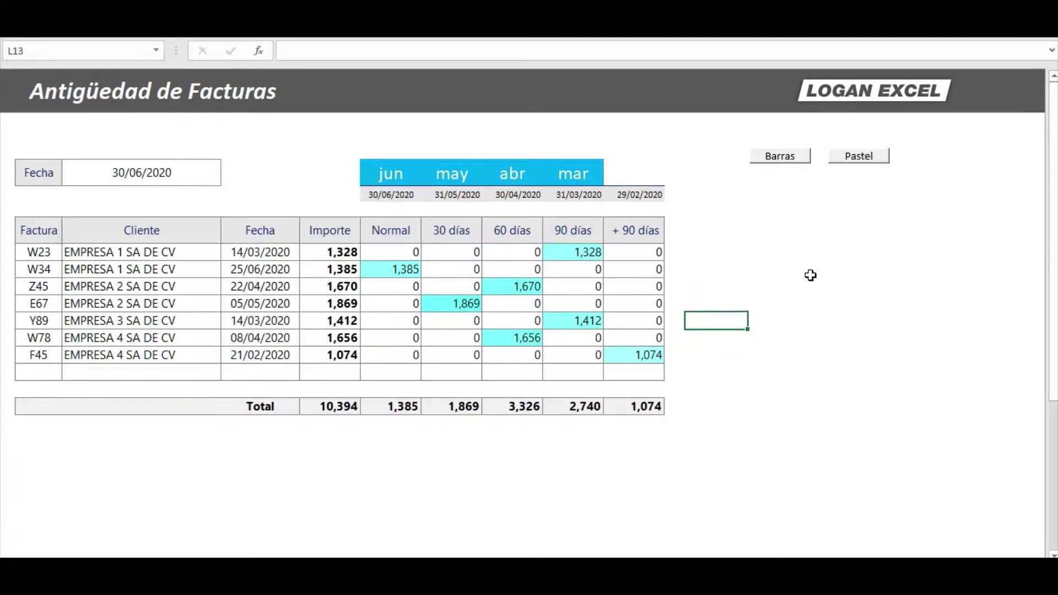
key("Up")
key("F9")
key("Down")
key("Down")
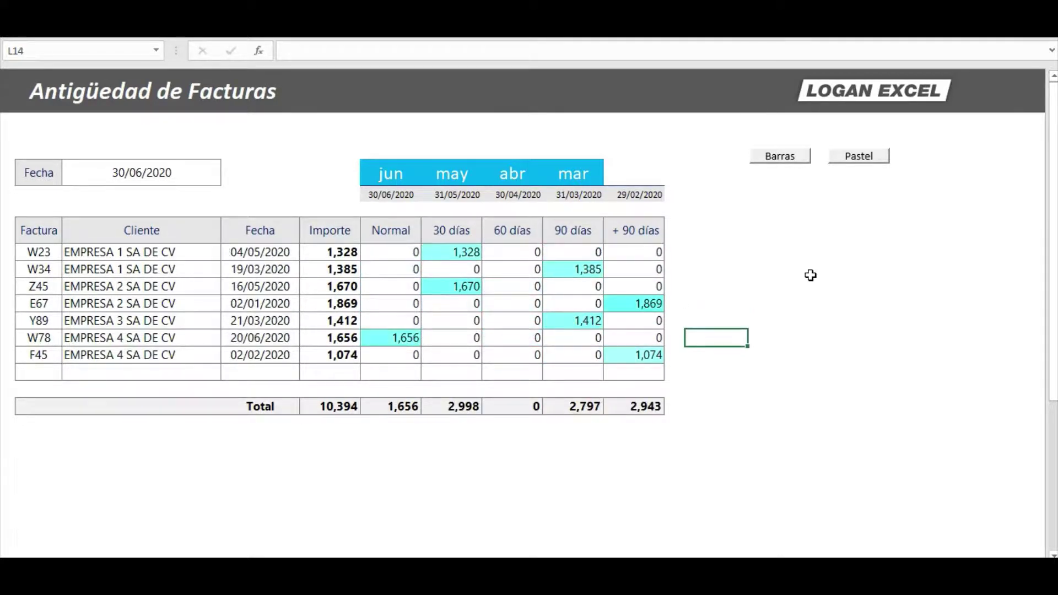
key("Up")
key("Up")
key("Up")
key("F9")
key("Down")
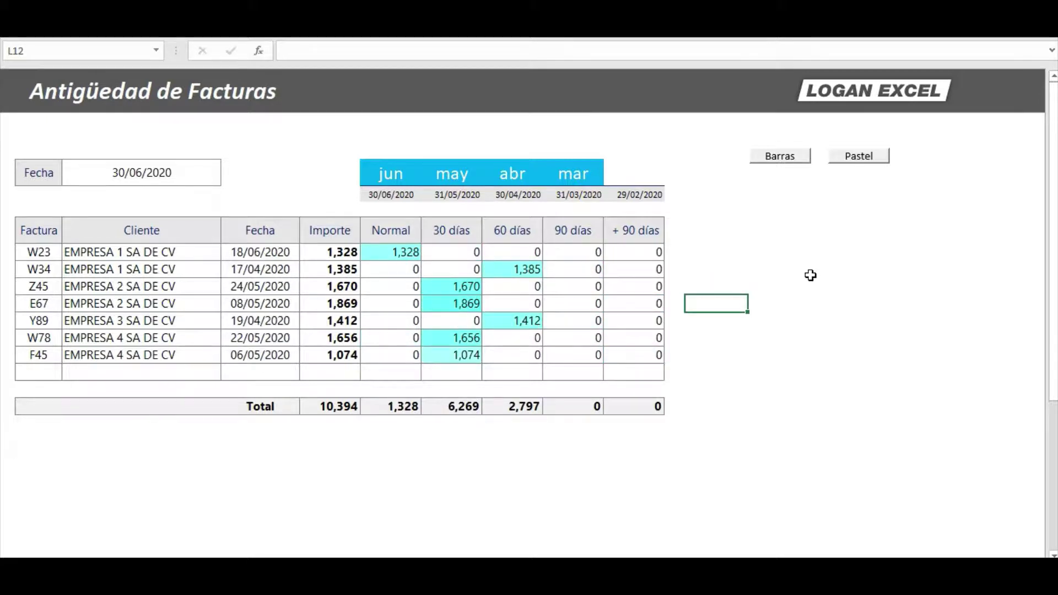
key("Up")
key("F9")
key("Down")
key("Up")
key("Up")
key("Up")
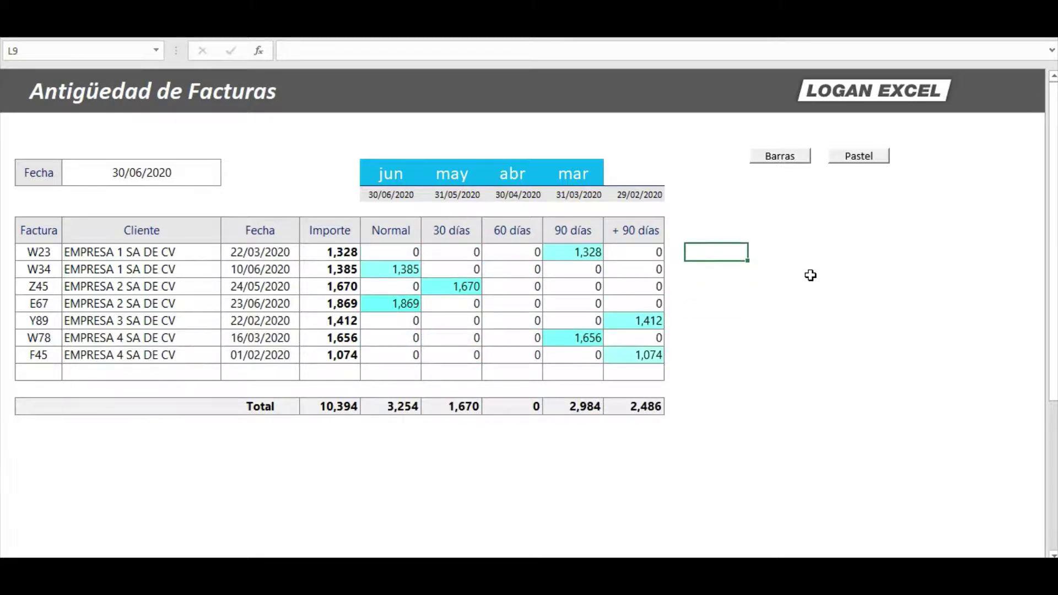
key("Down")
key("Down")
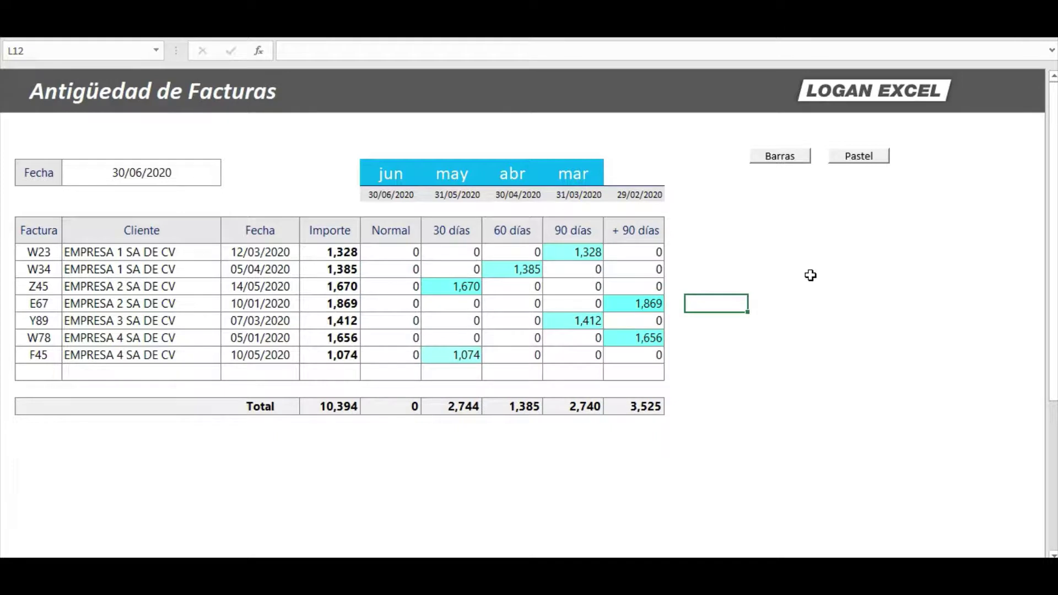
key("F9")
key("F9")
key("Down")
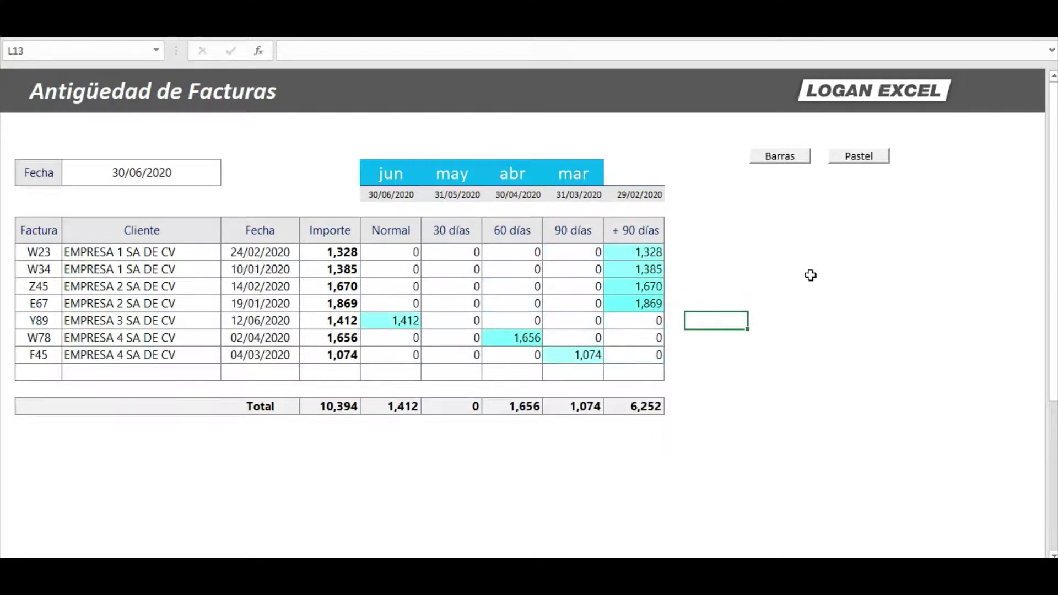
key("F9")
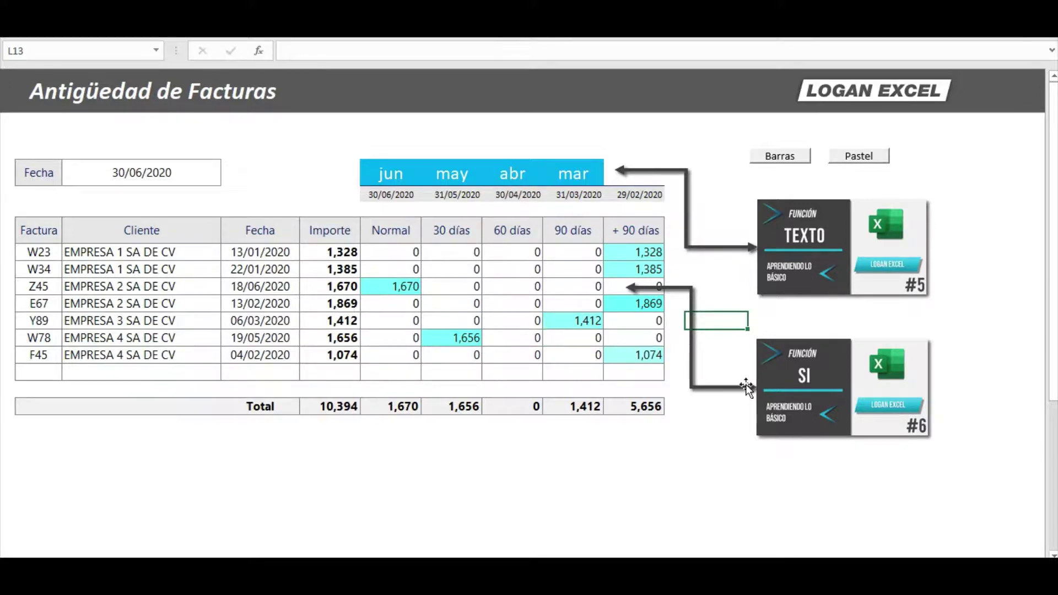
Review I12's SI formula placing E67's amount in 90 días, then recalculate from empty cell L9
left_click(716, 282)
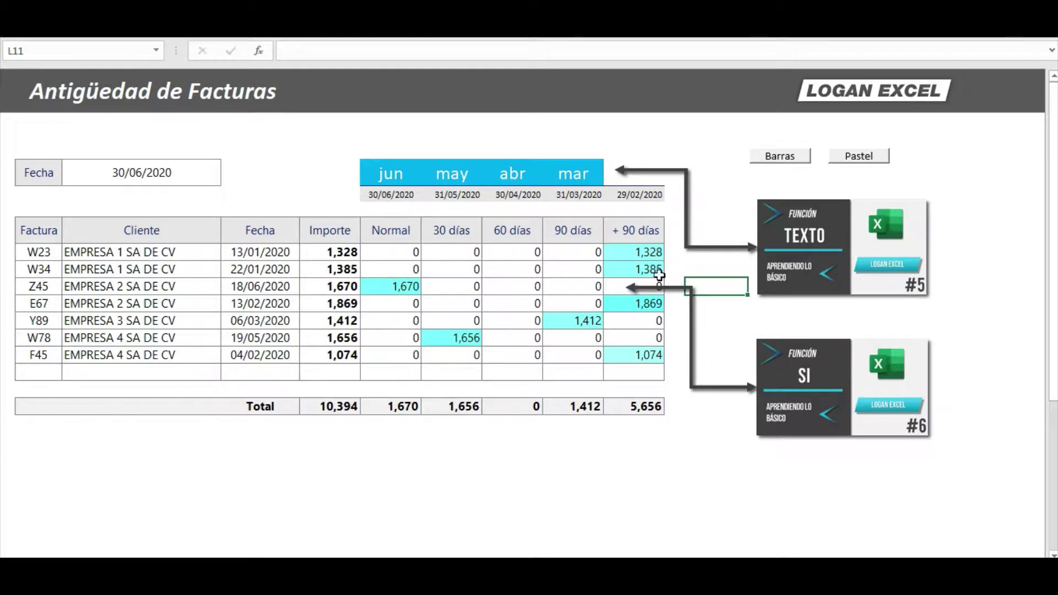
left_click(721, 317)
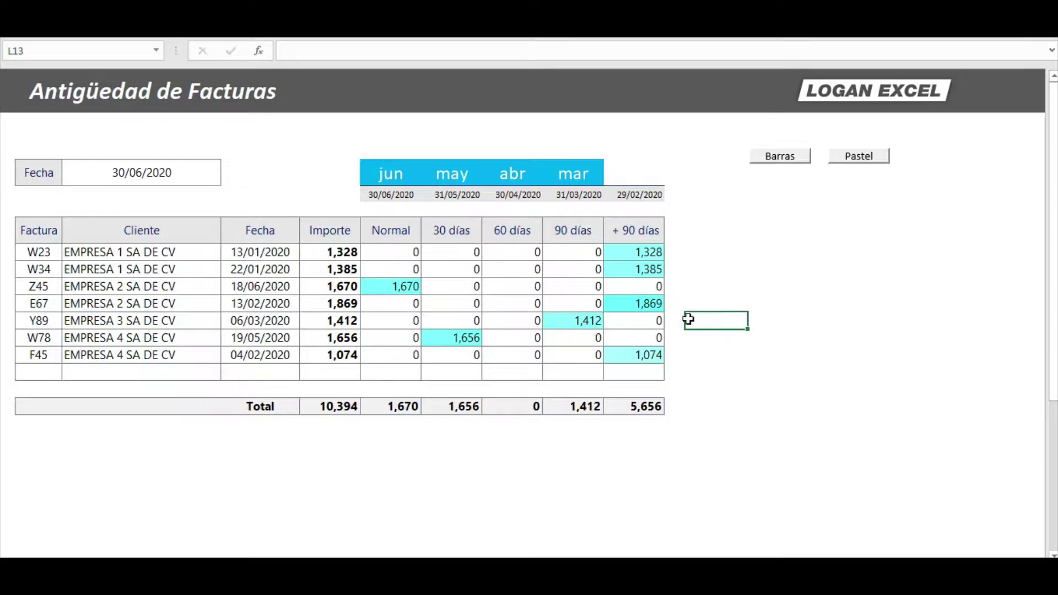
left_click(581, 303)
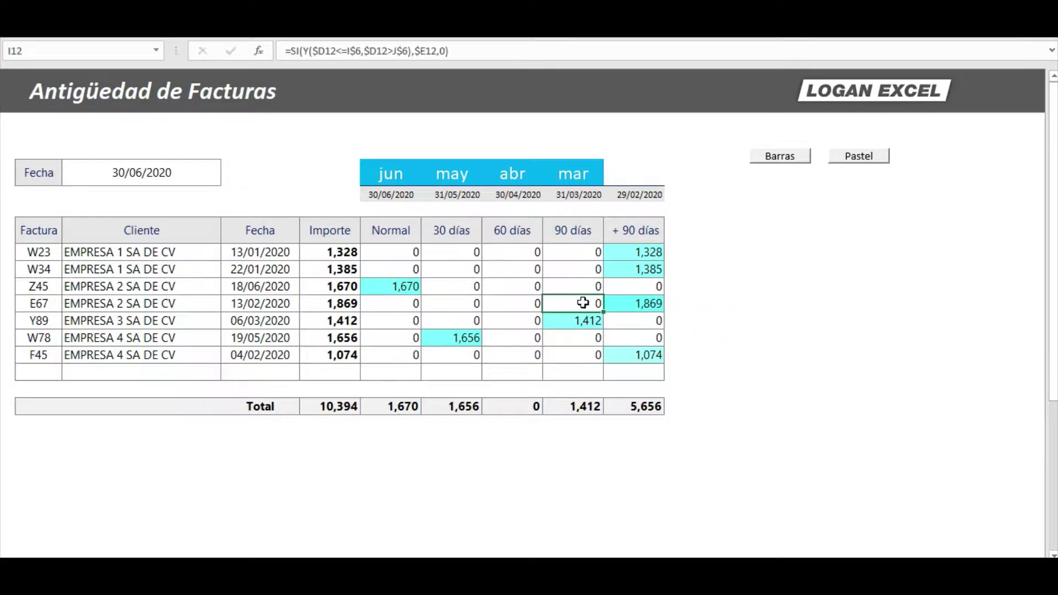
left_click(719, 253)
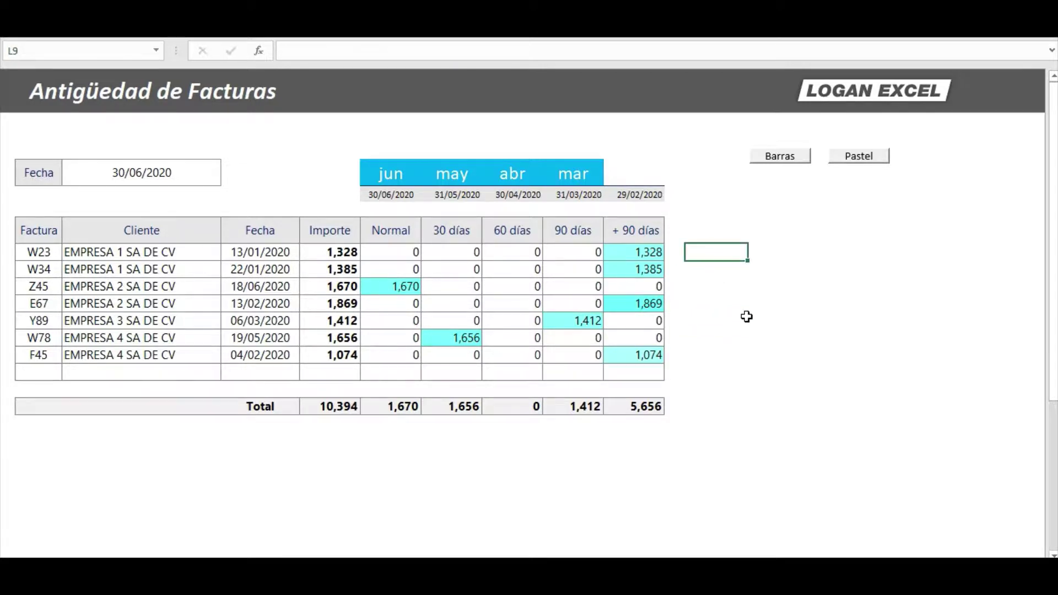
Recalculate the random invoice dates again to reach 1,869 Normal and 8,525 over 90 días
key("F9")
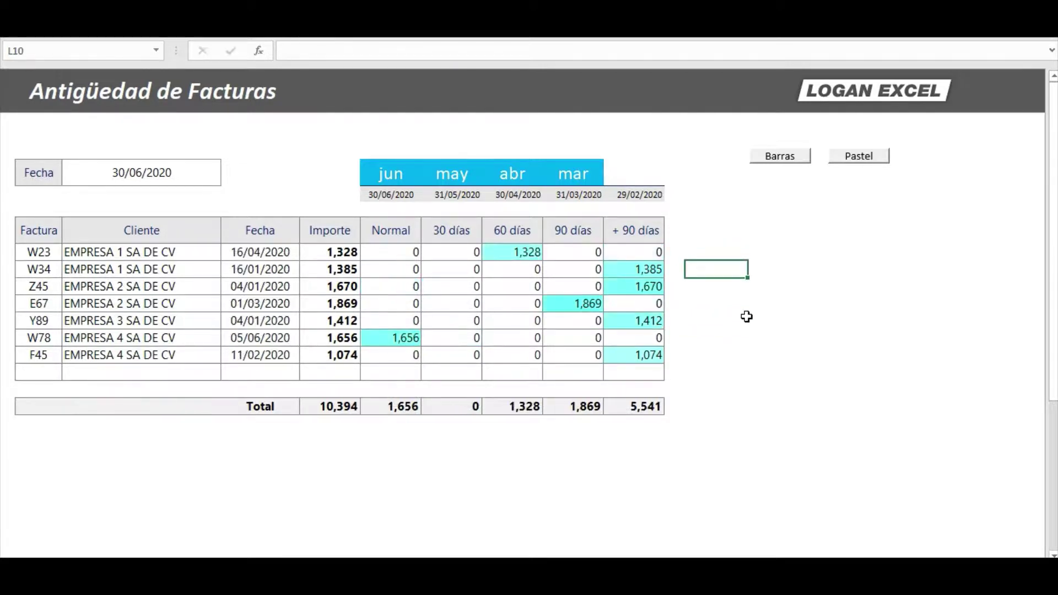
key("Down")
key("Down")
key("Return")
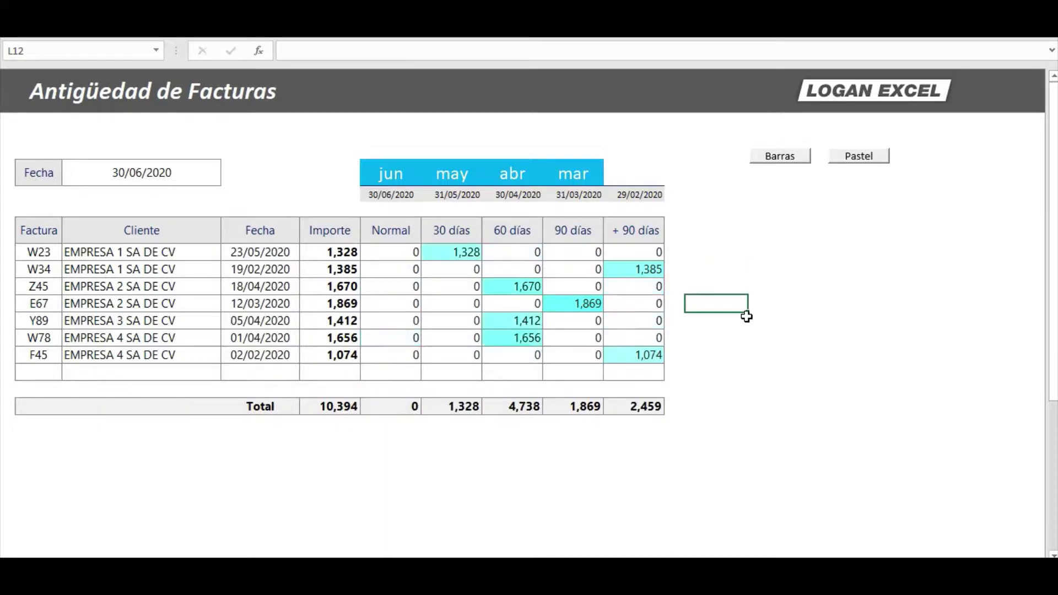
key("Return")
key("Return")
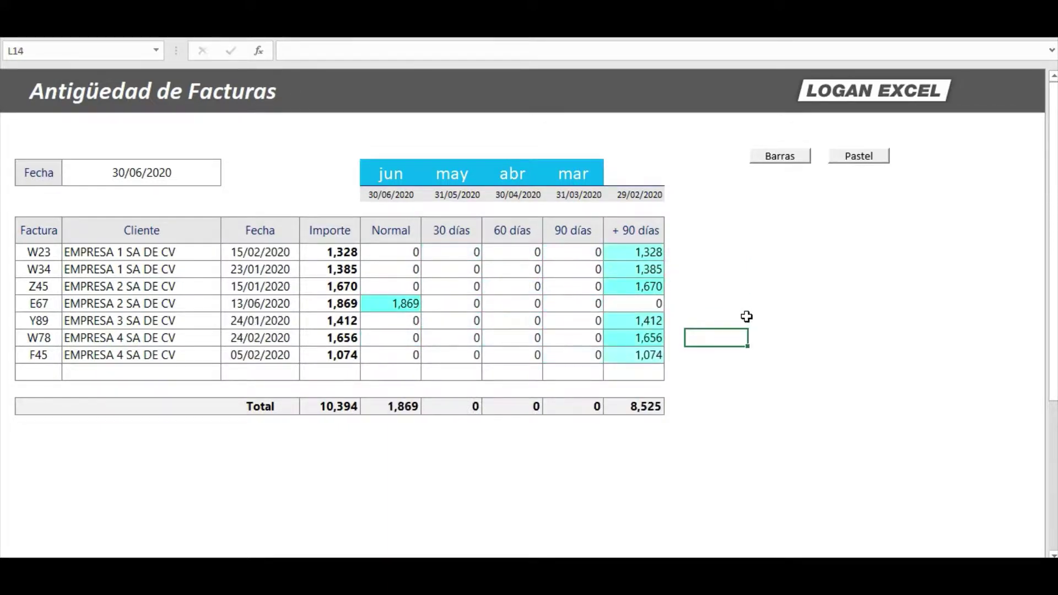
Inspect G6's =FIN.MES(F6,-1) month-end formula, then select empty cell L8
left_click(380, 197)
left_click(441, 199)
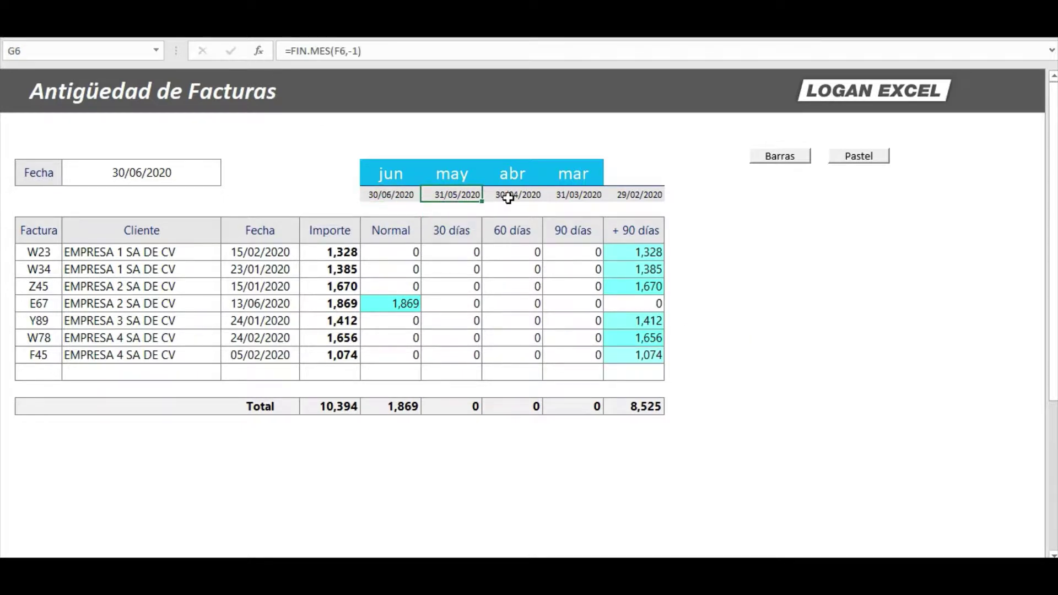
left_click(724, 225)
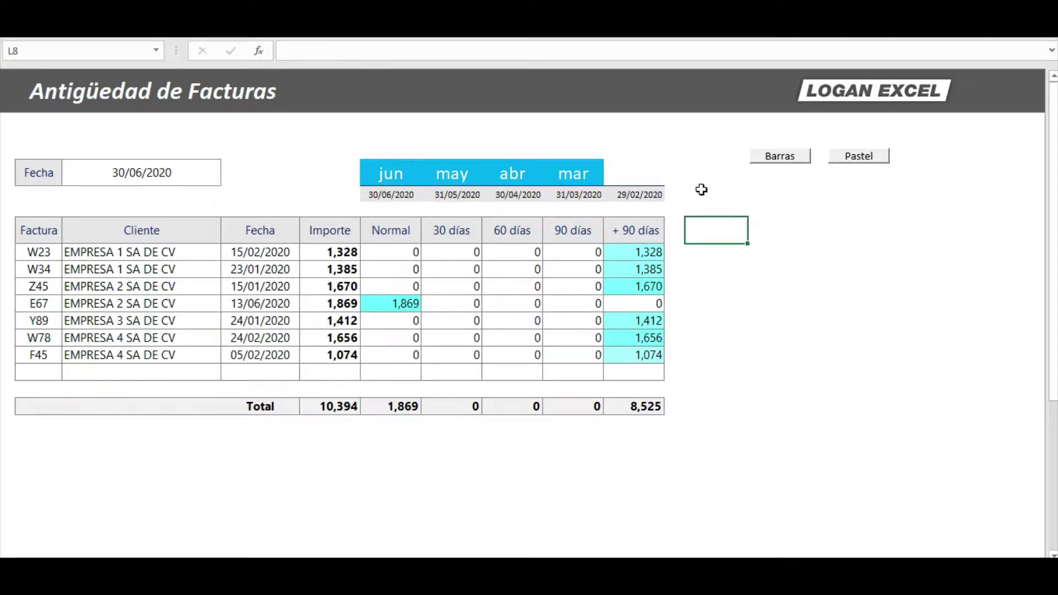
left_click(701, 190)
left_click(702, 220)
Insert the Cartera bar chart with Barras and check F18's =SUMA(F9:F17) total
left_click(783, 162)
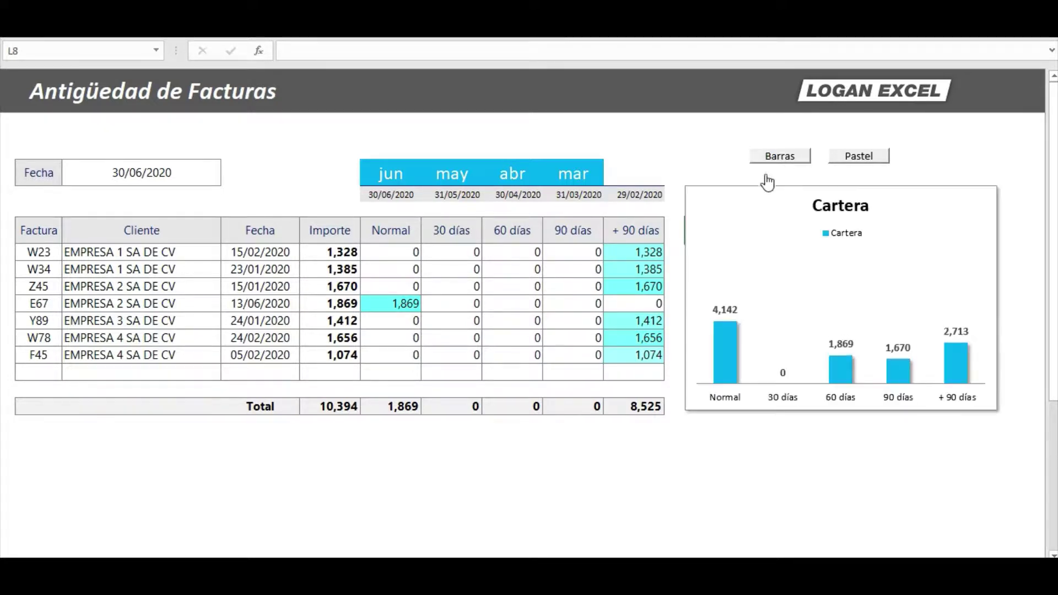
left_click(662, 156)
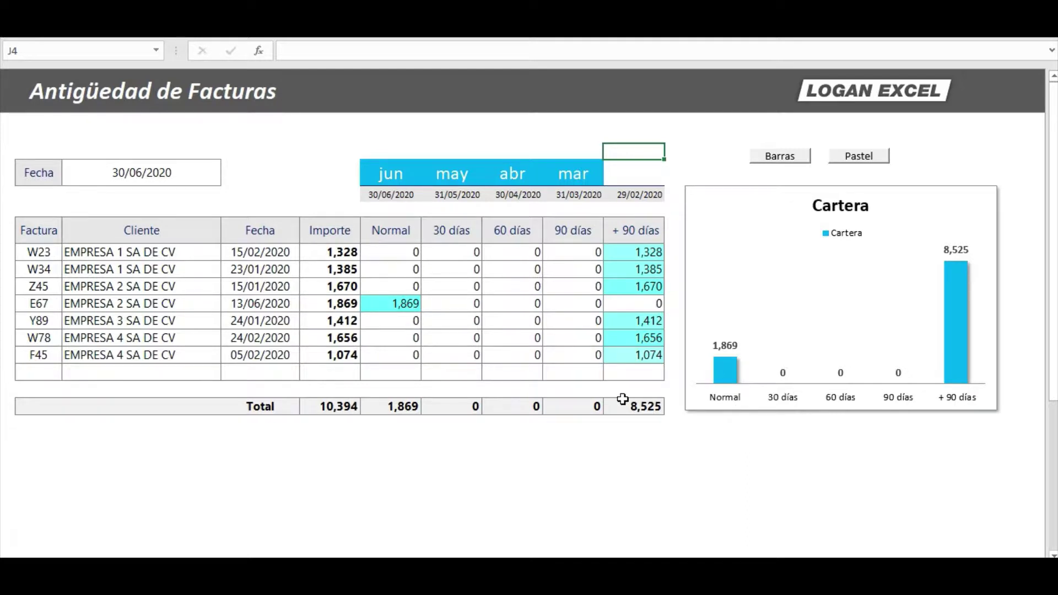
left_click(410, 410)
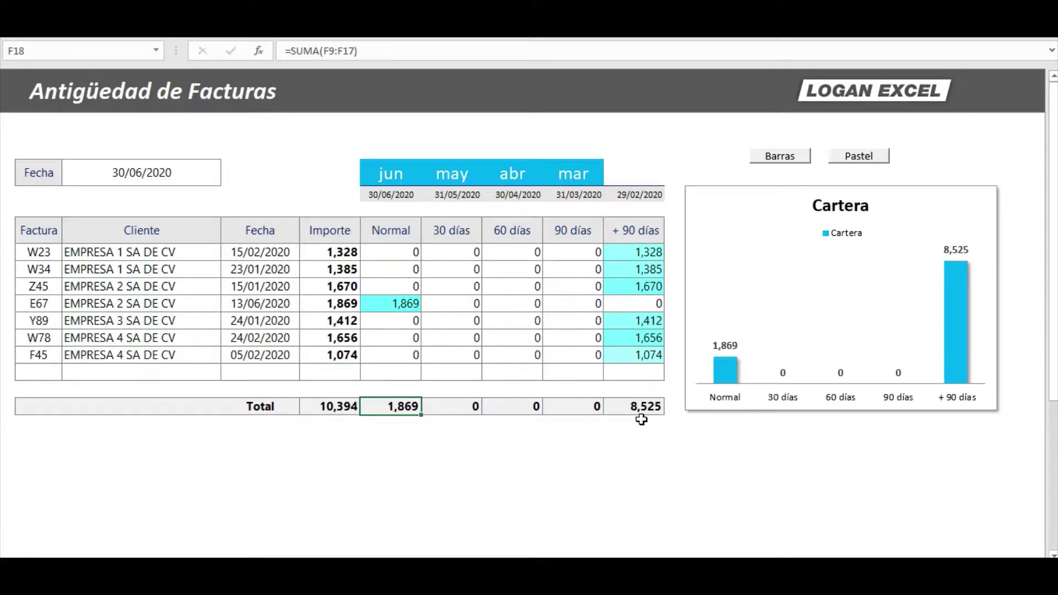
Regenerate dates to update the bars (1,869 Normal, 3,787 at 60 días), then hide the chart
key("F9")
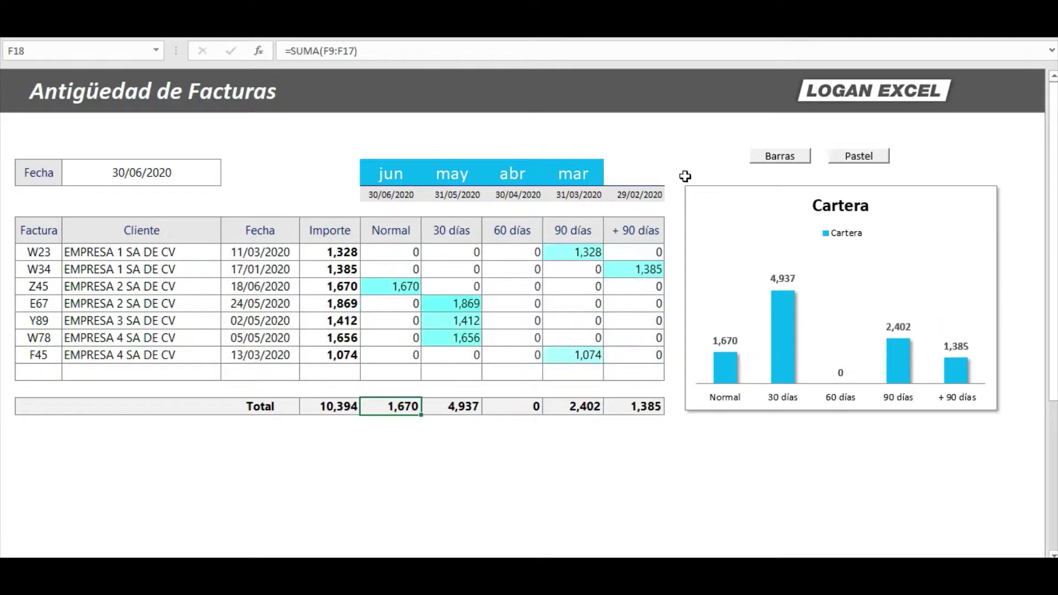
left_click(689, 149)
key("F9")
left_click(692, 163)
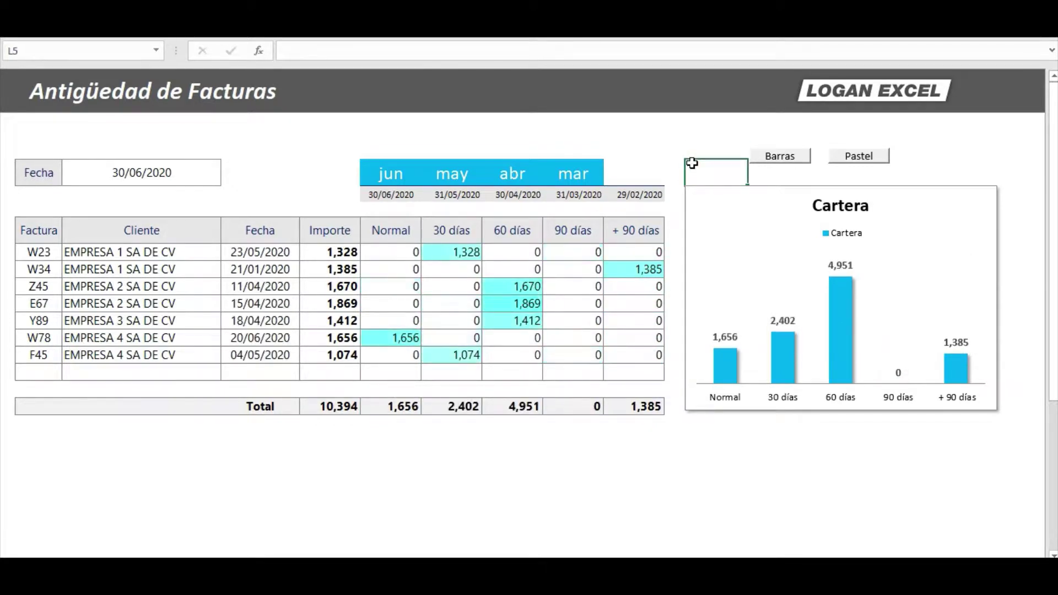
key("F9")
key("Return")
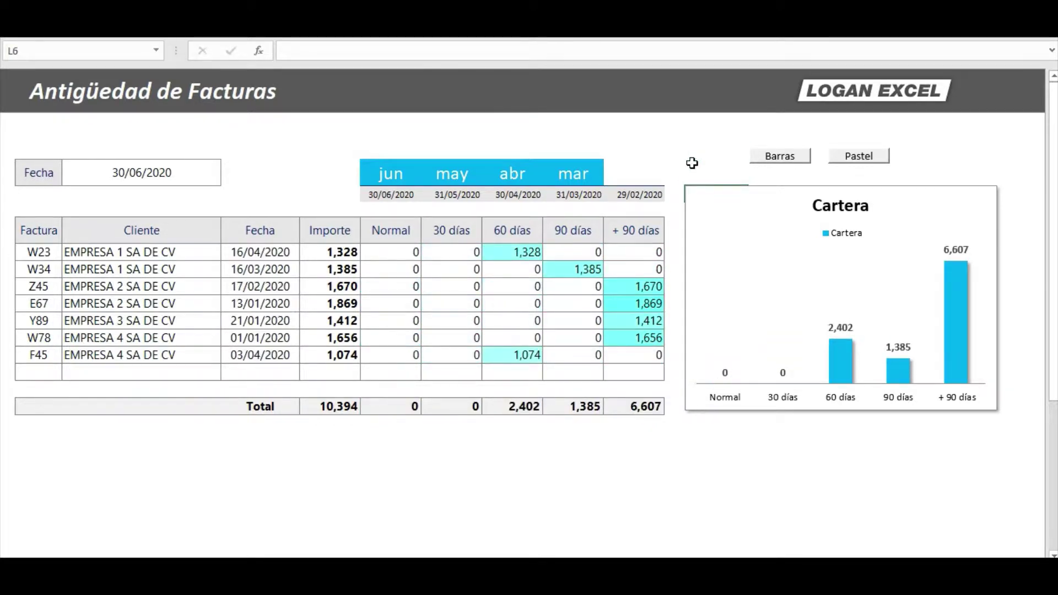
key("F9")
left_click(722, 142)
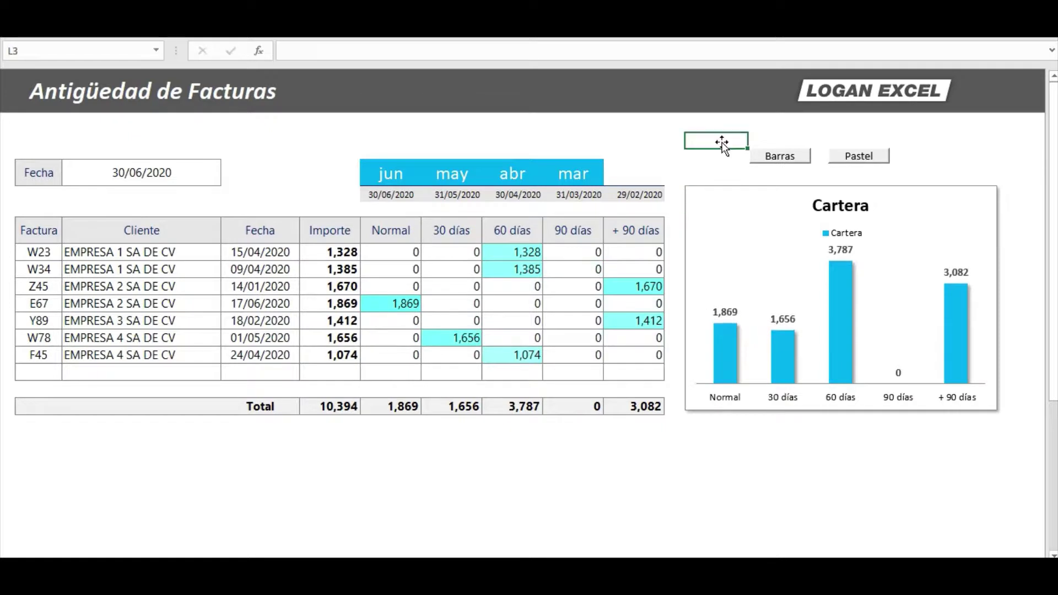
left_click(780, 156)
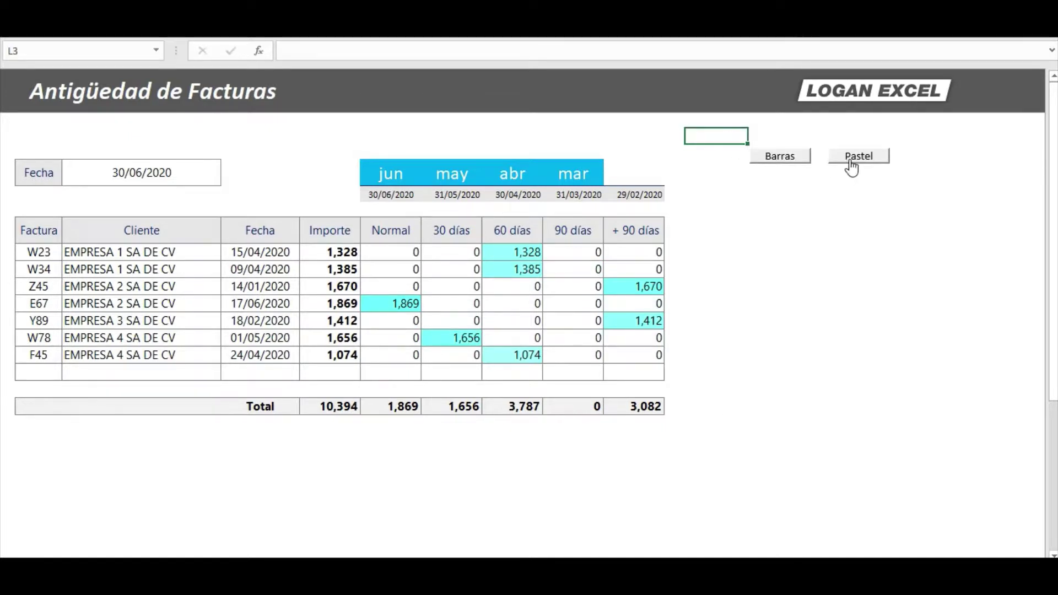
Draw the Cartera 3D pie chart and recalculate until it shows 34% Normal, 29% 60 días, 37% over 90
left_click(852, 163)
left_click(693, 163)
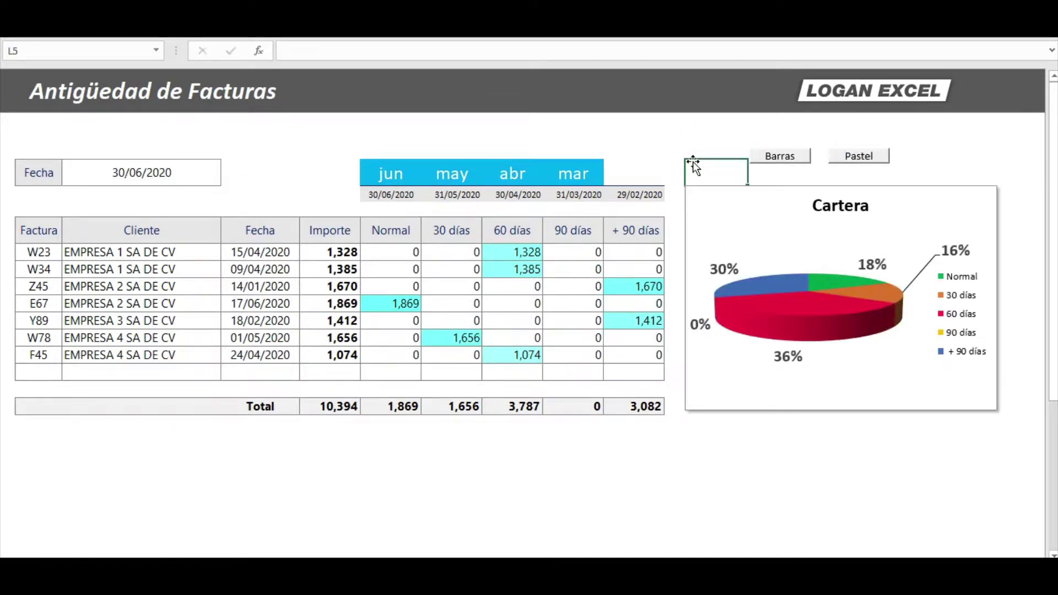
key("F9")
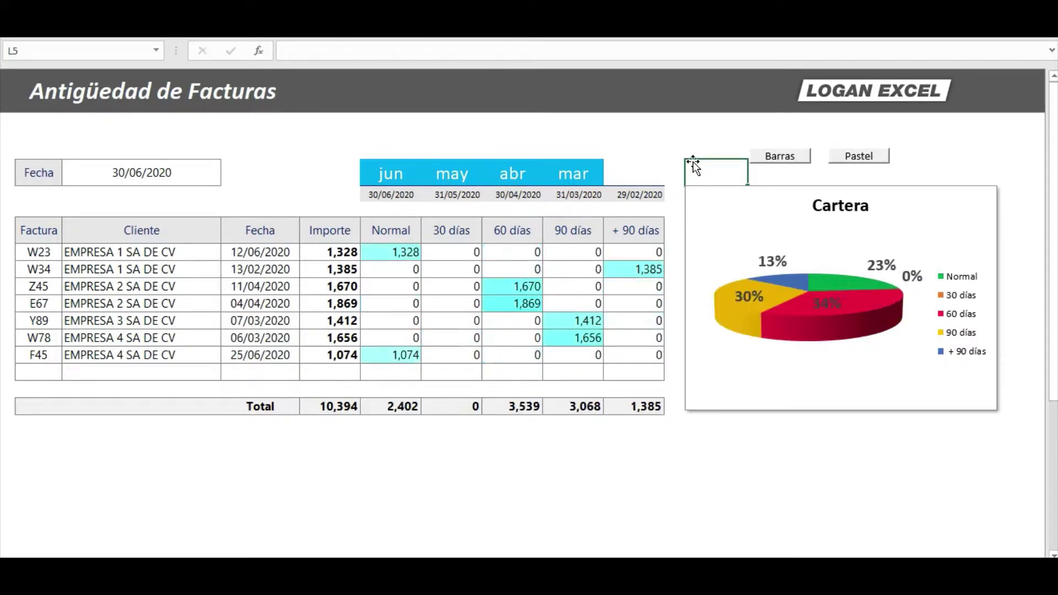
key("F9")
key("F9")
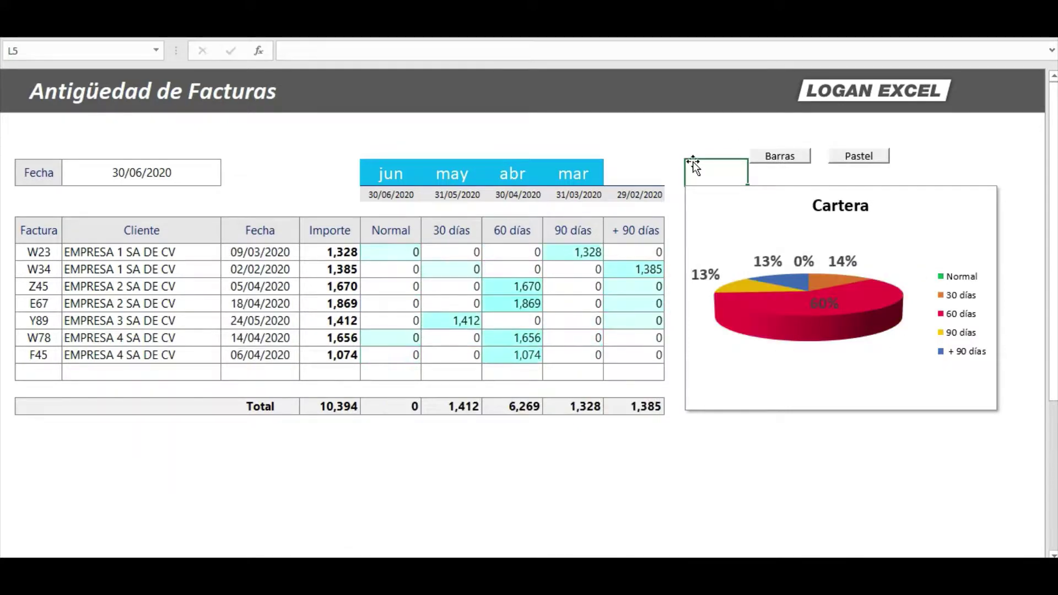
key("F9")
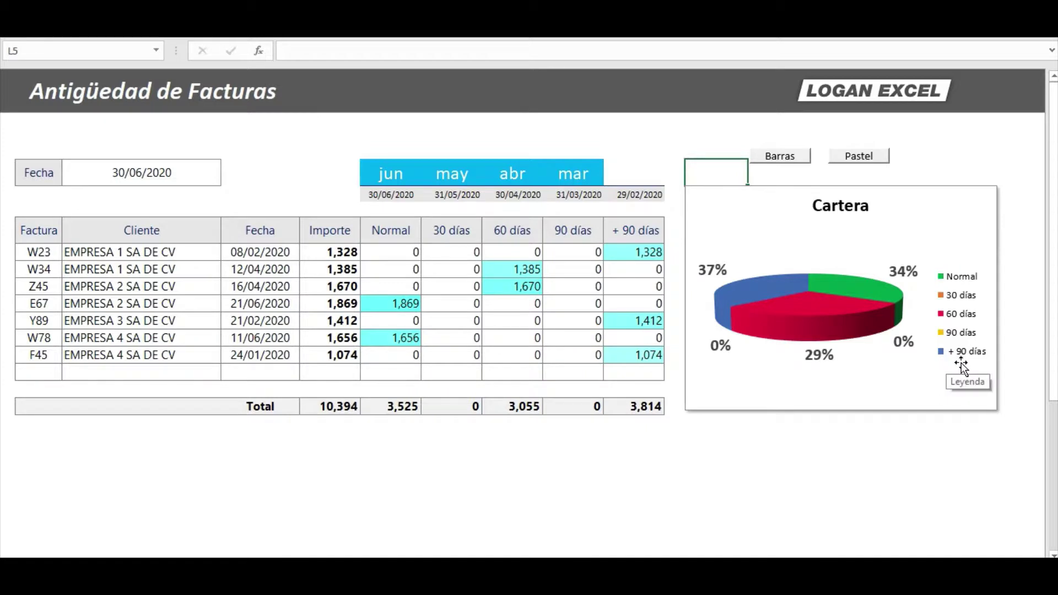
left_click(717, 146)
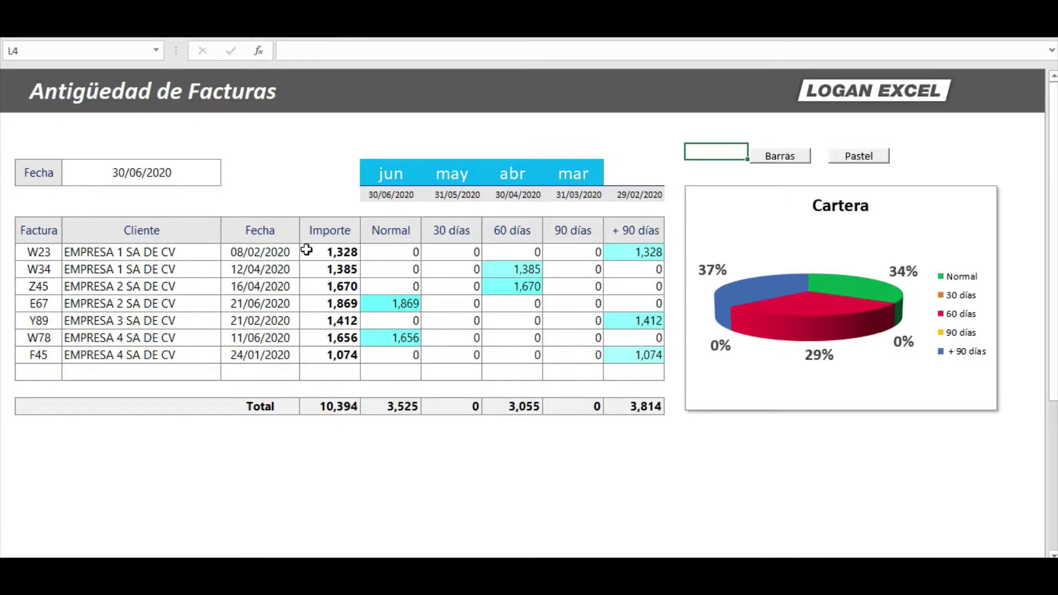
left_click(168, 177)
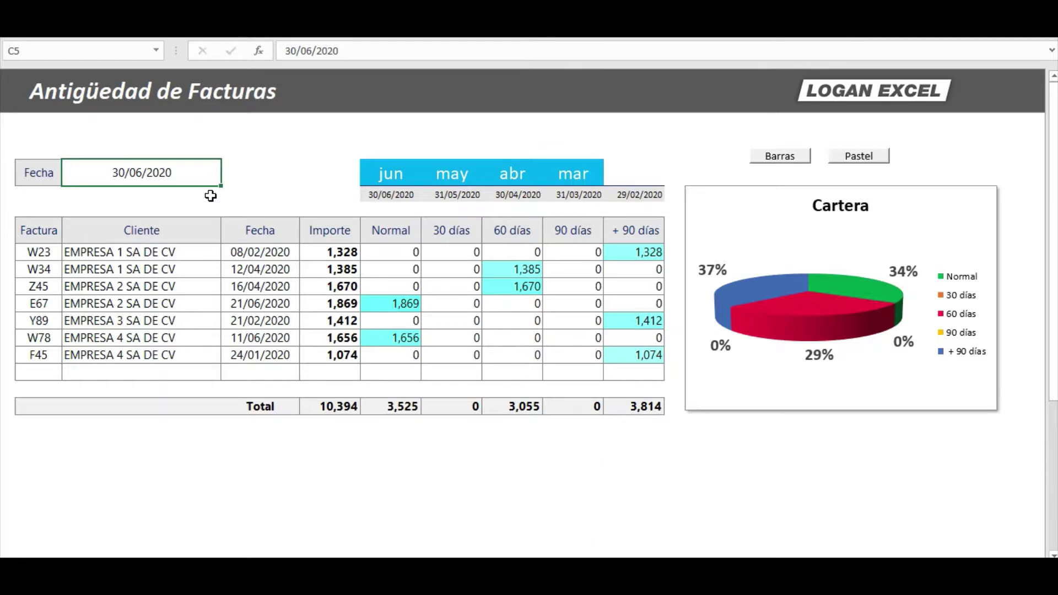
Change the report date in C5 to 31/12/2020 to watch the months and aging shift
type("31/12")
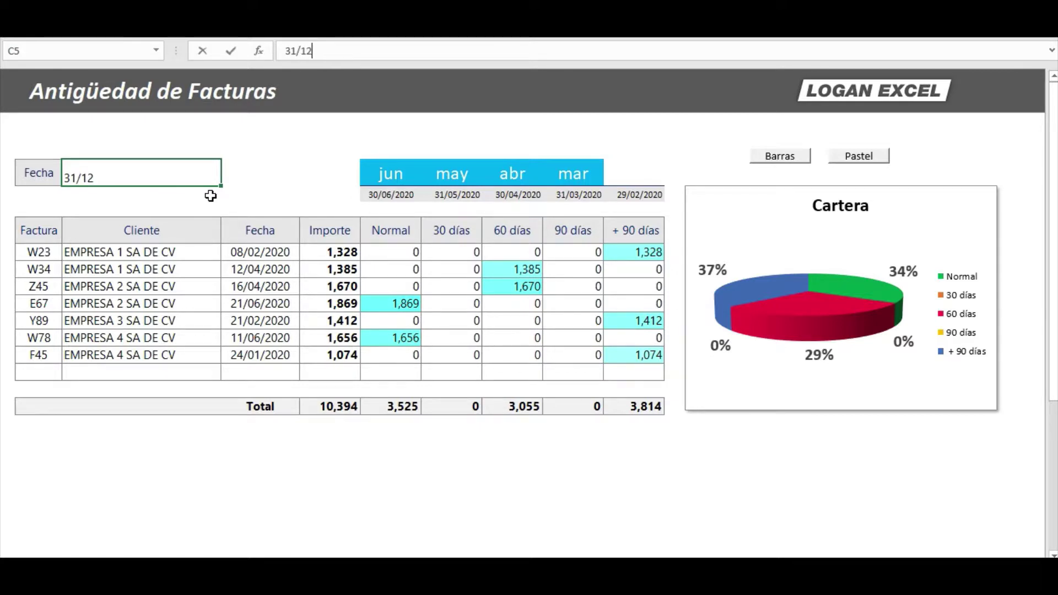
key("Return")
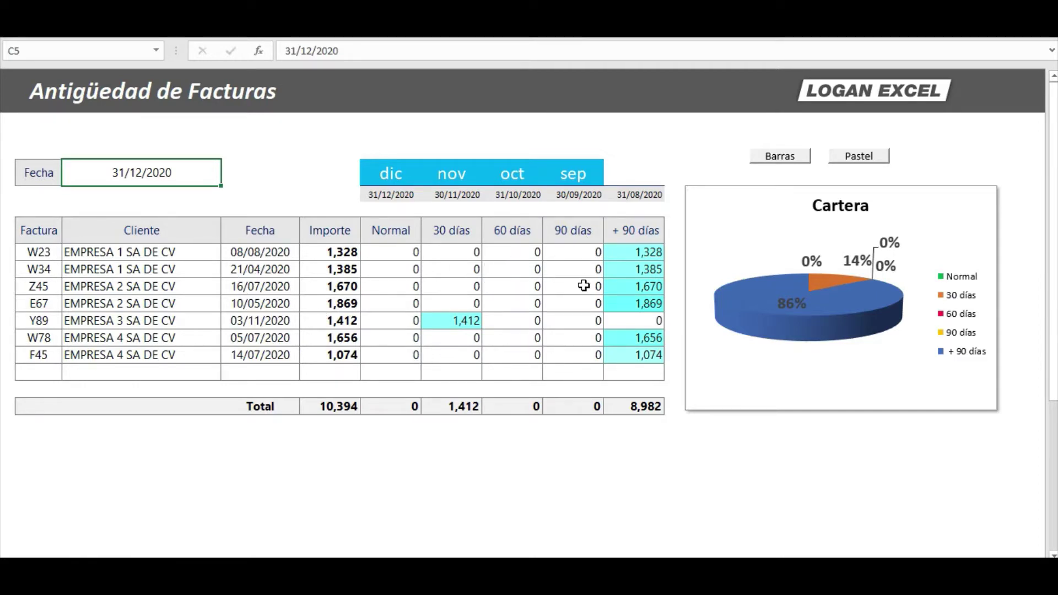
left_click(253, 175)
left_click(214, 174)
Restore the C5 report date to 30/06/2020
type("3")
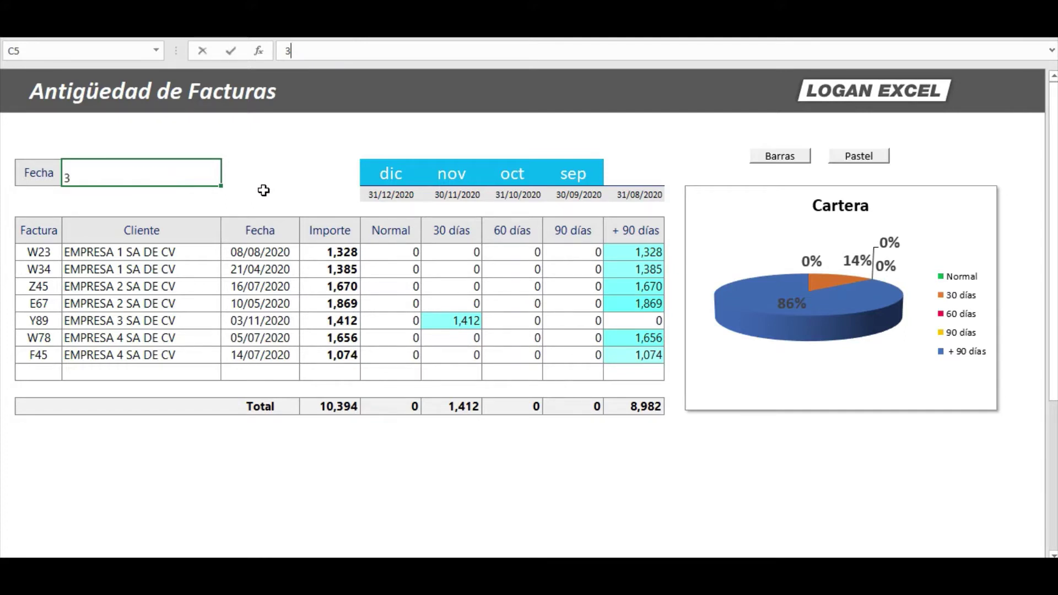
type("0/06/2020")
key("Return")
key("Up")
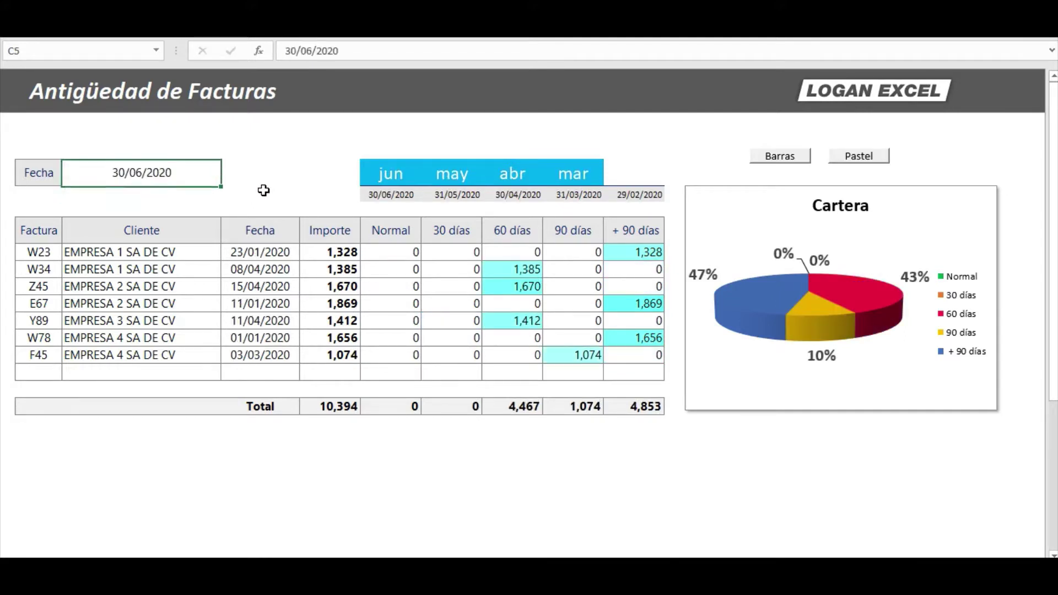
key("Down")
key("Down")
key("Down")
key("Up")
key("Up")
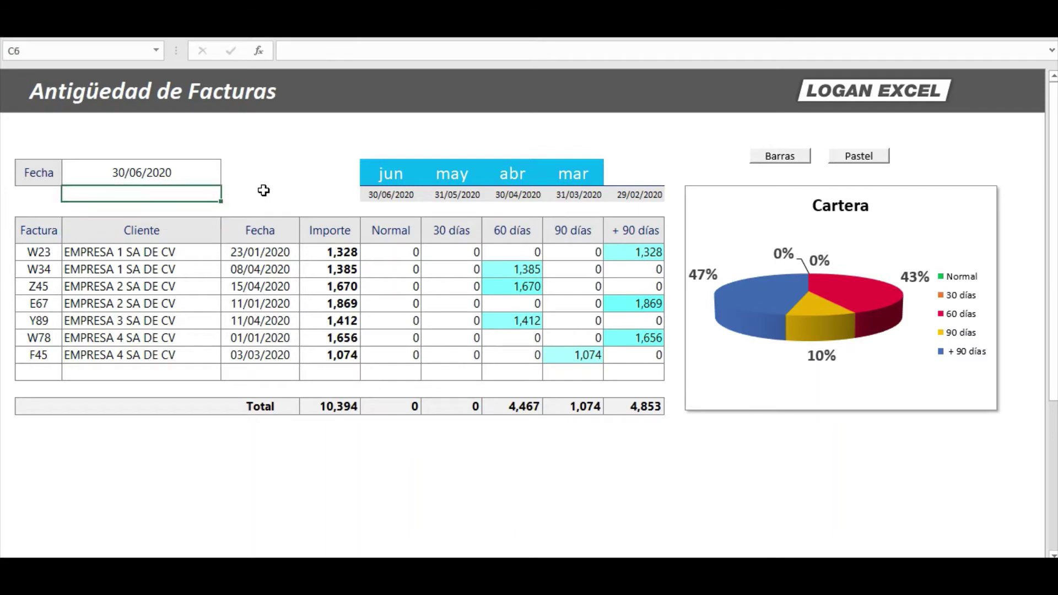
Switch the Cartera chart to bars and recalculate the invoice dates twice
left_click(669, 149)
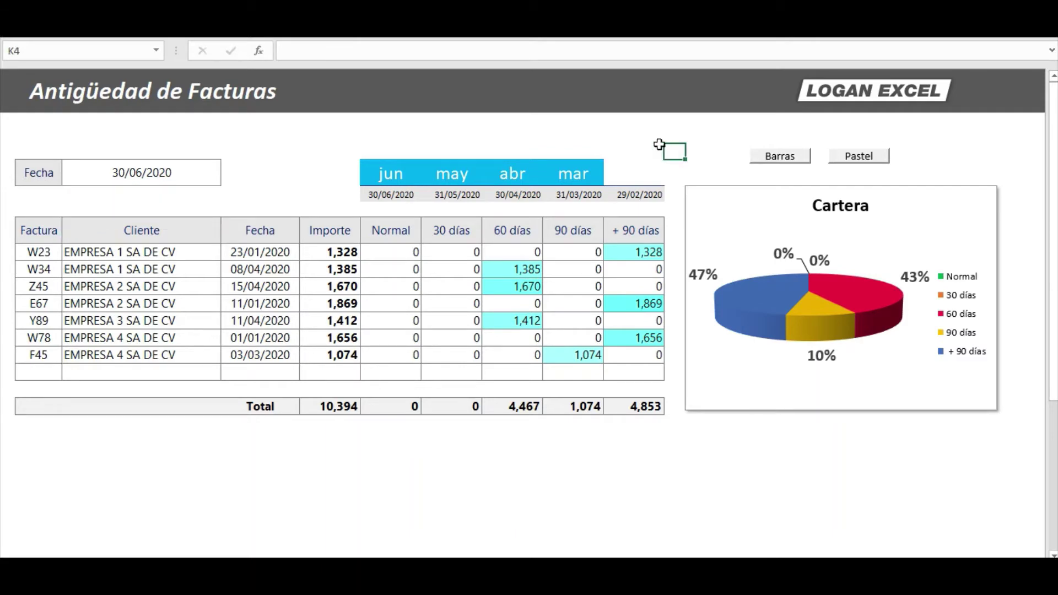
left_click(292, 165)
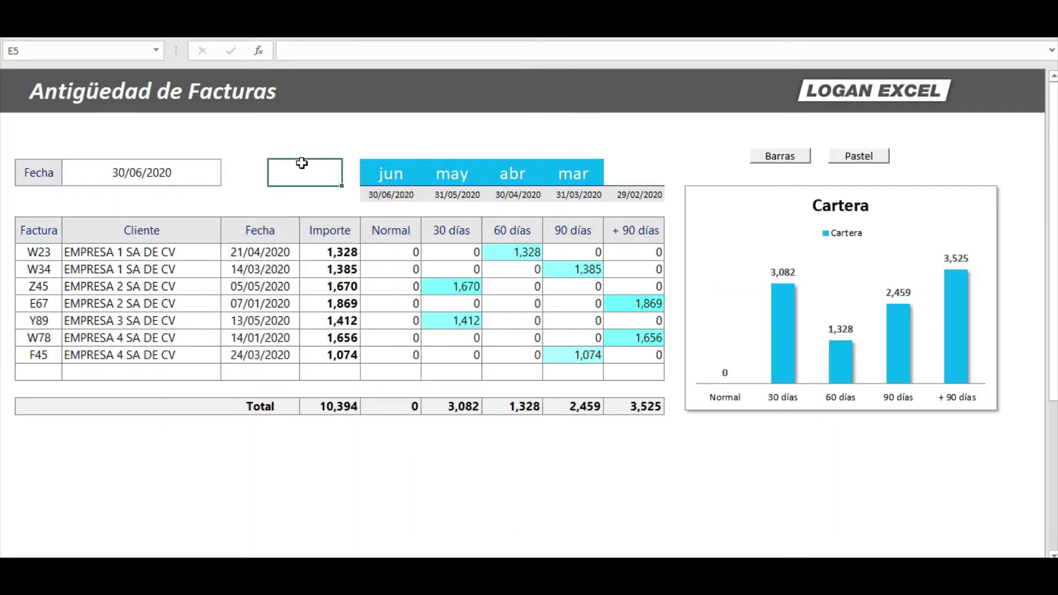
key("F9")
key("F9")
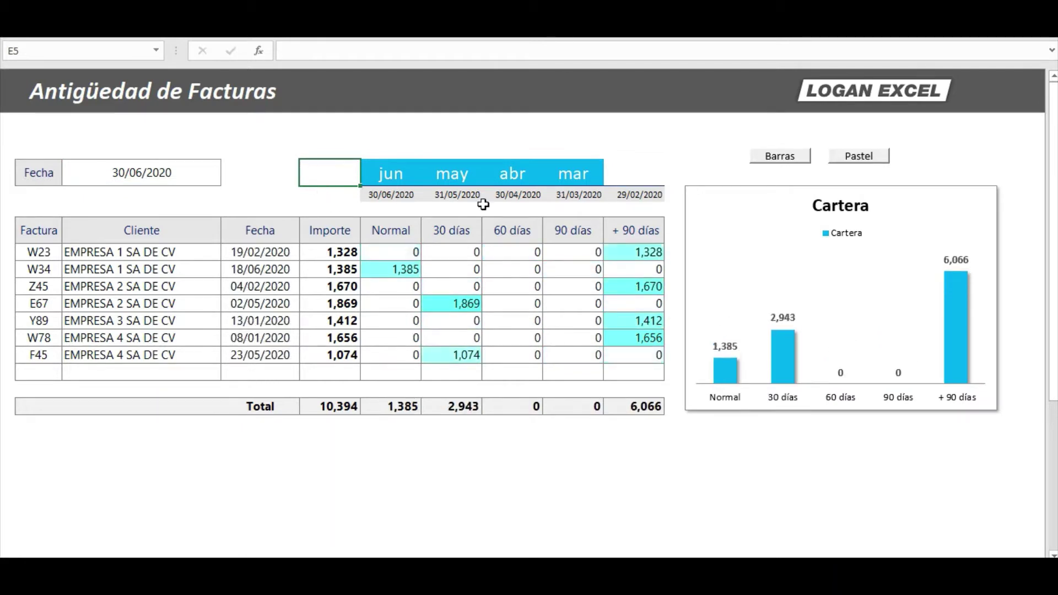
Replace the bars with the Cartera pie chart and recalculate to update its slices
key("F9")
key("F9")
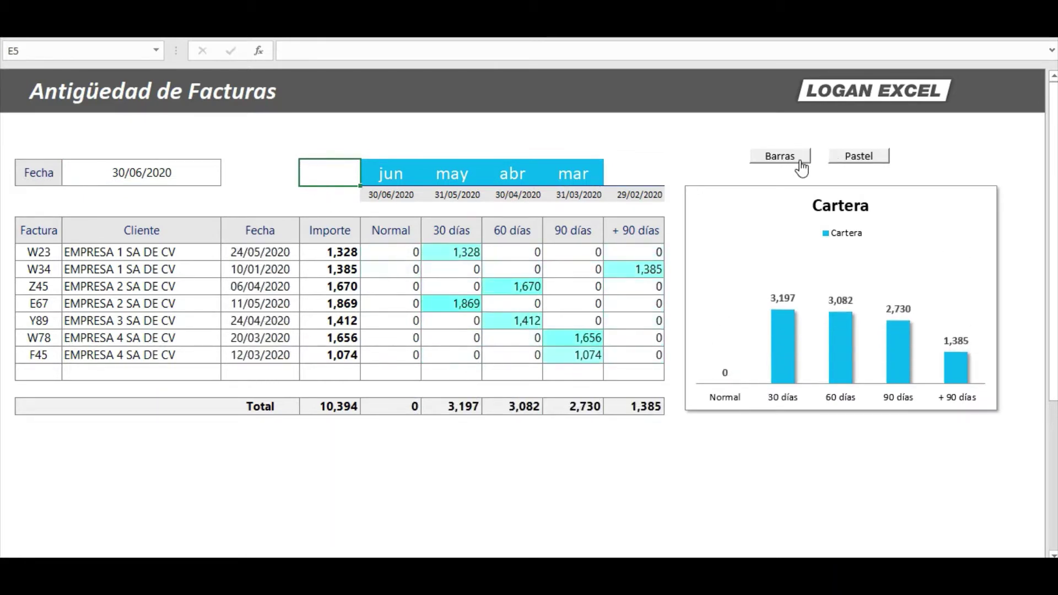
left_click(804, 159)
left_click(841, 161)
key("F9")
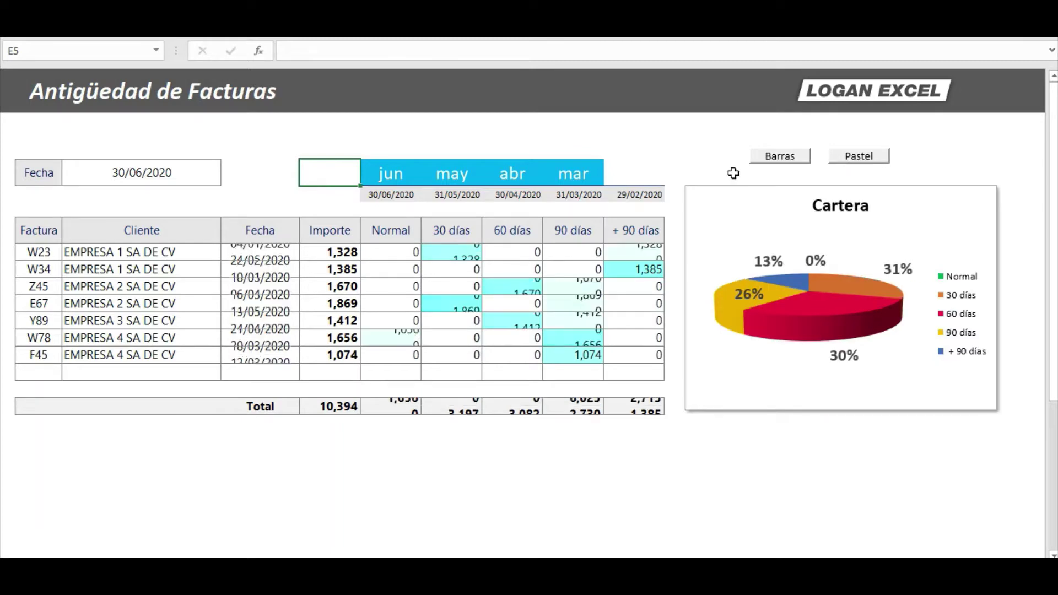
key("F9")
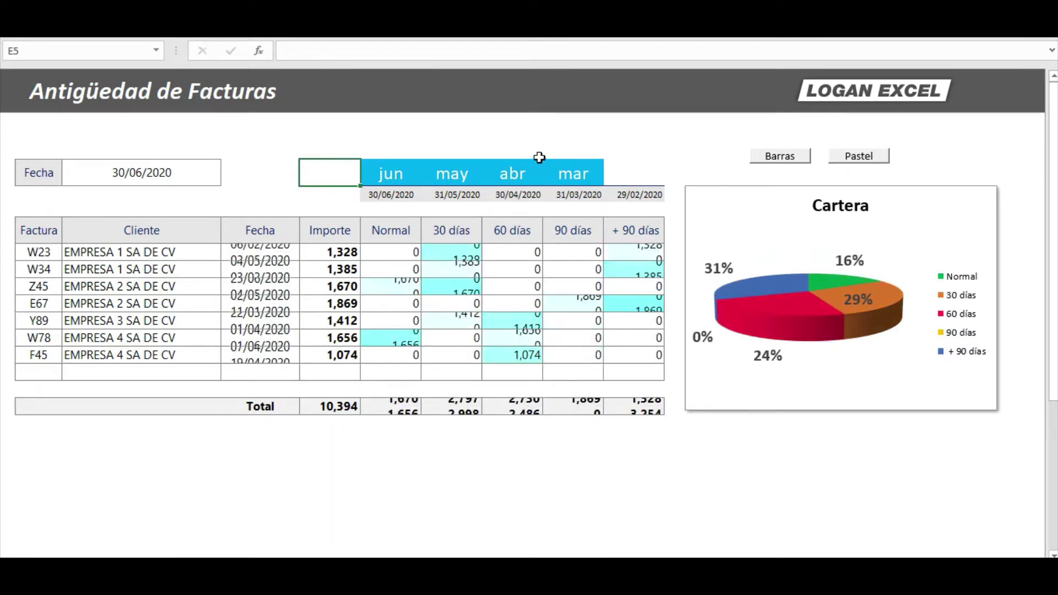
key("F9")
key("F9")
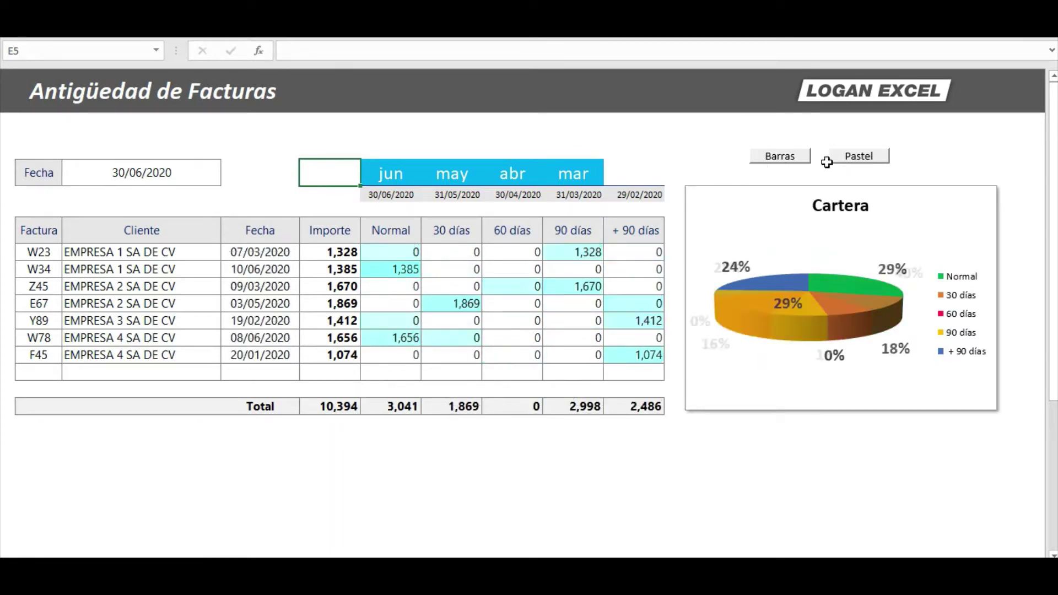
Return to the bar chart, recalculate twice, then move to the Redes Sociales sheet
left_click(803, 161)
left_click(804, 161)
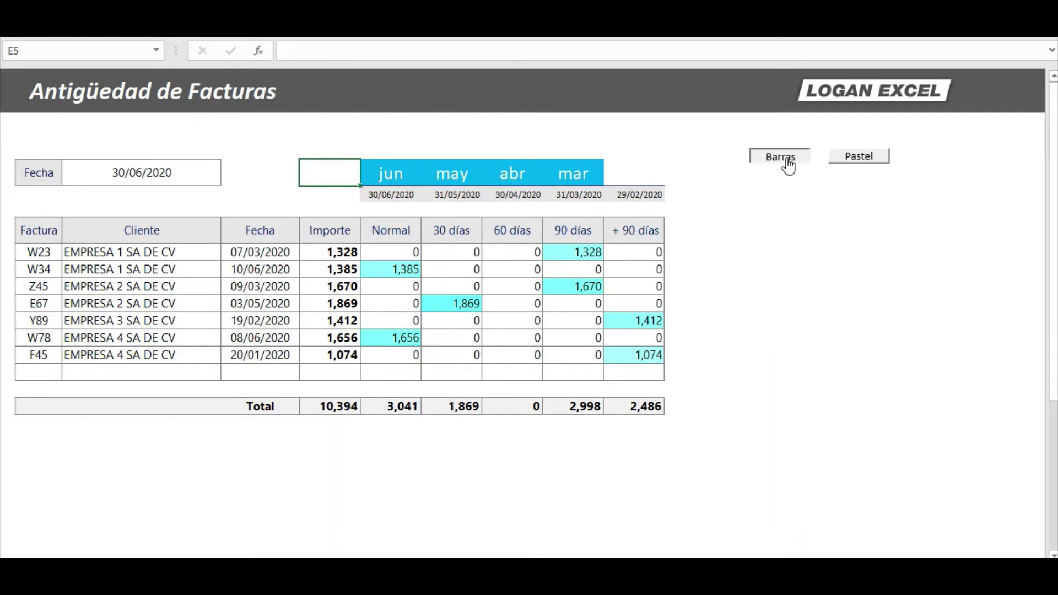
key("F9")
key("F9")
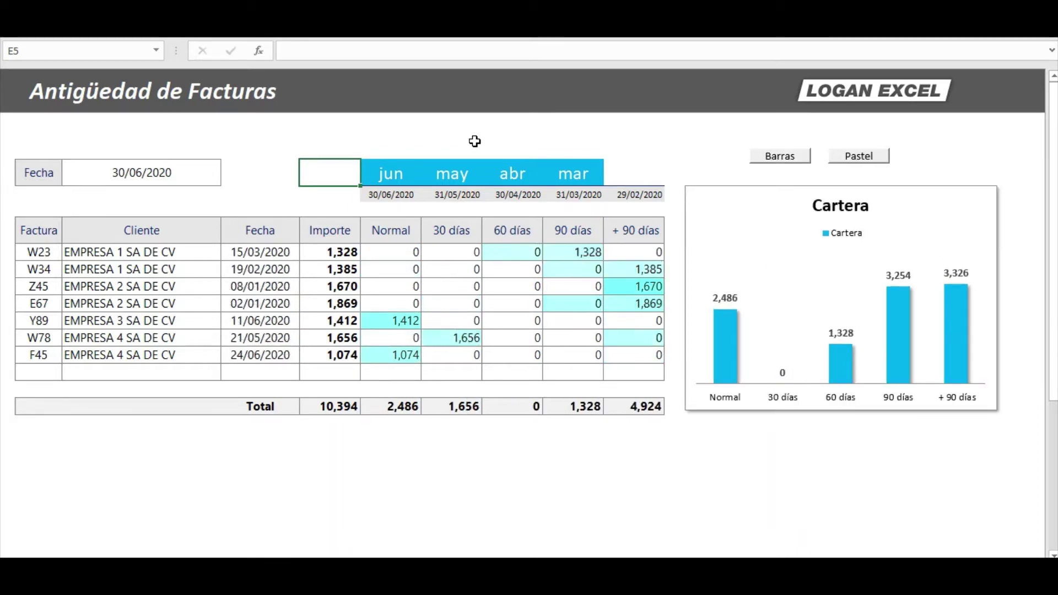
key("F9")
key("F9")
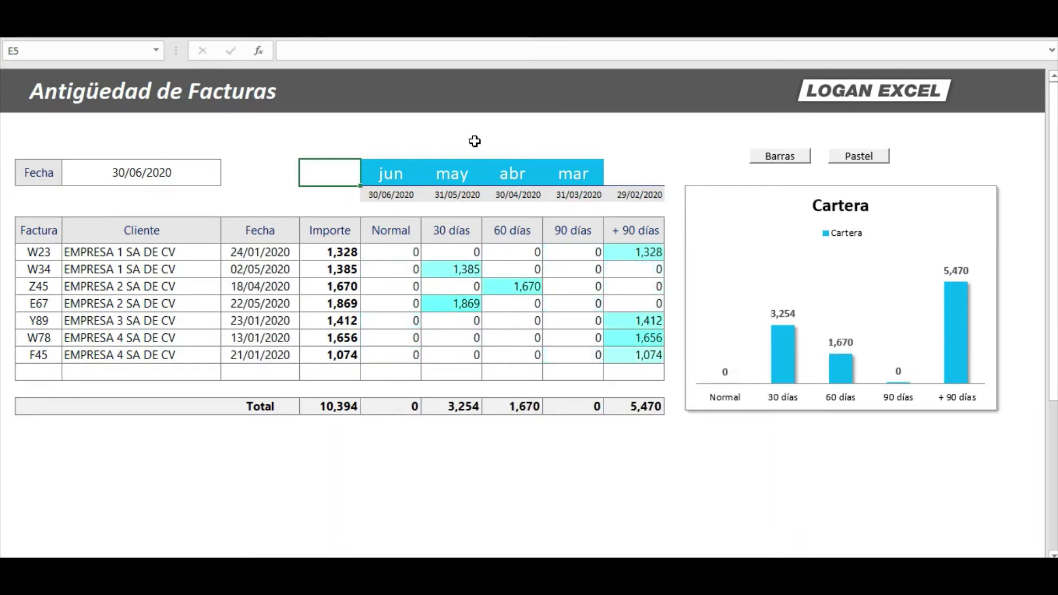
key("ctrl+Page_Down")
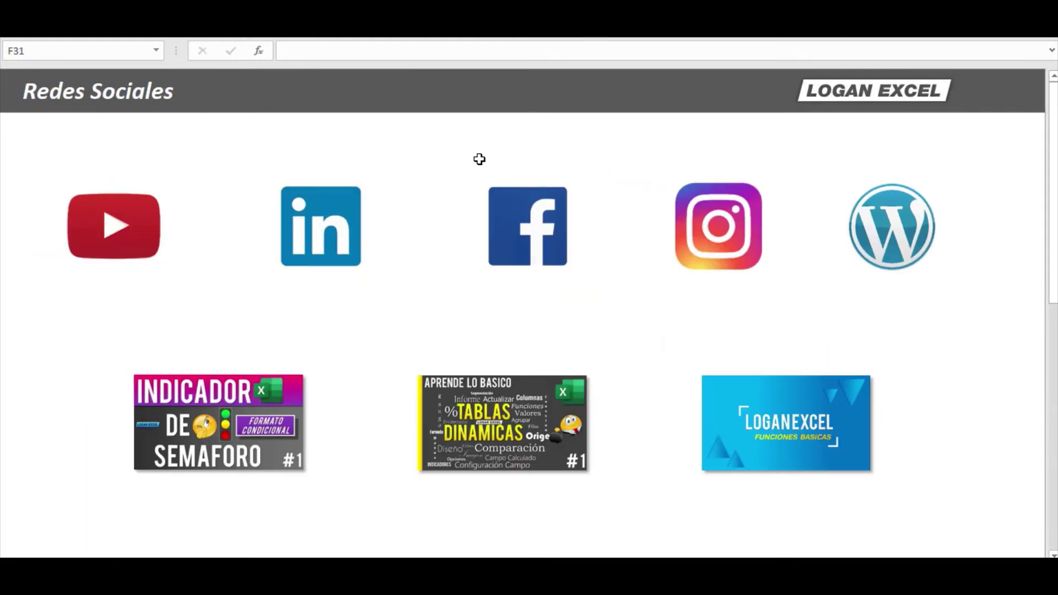
Back on Antigüedad de Facturas, recalculate twice to get 1,670 at 30 días and 7,339 over 90
scroll(479, 161, "down", 1)
scroll(480, 173, "down", 2)
scroll(479, 175, "down", 1)
scroll(483, 177, "down", 1)
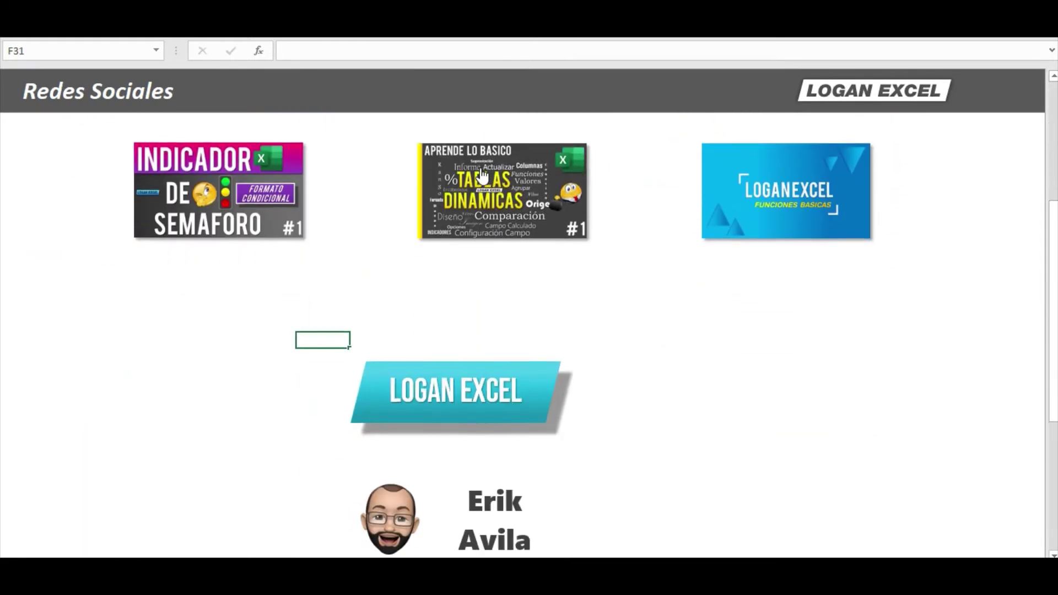
scroll(482, 177, "down", 1)
scroll(483, 176, "up", 4)
scroll(483, 176, "up", 2)
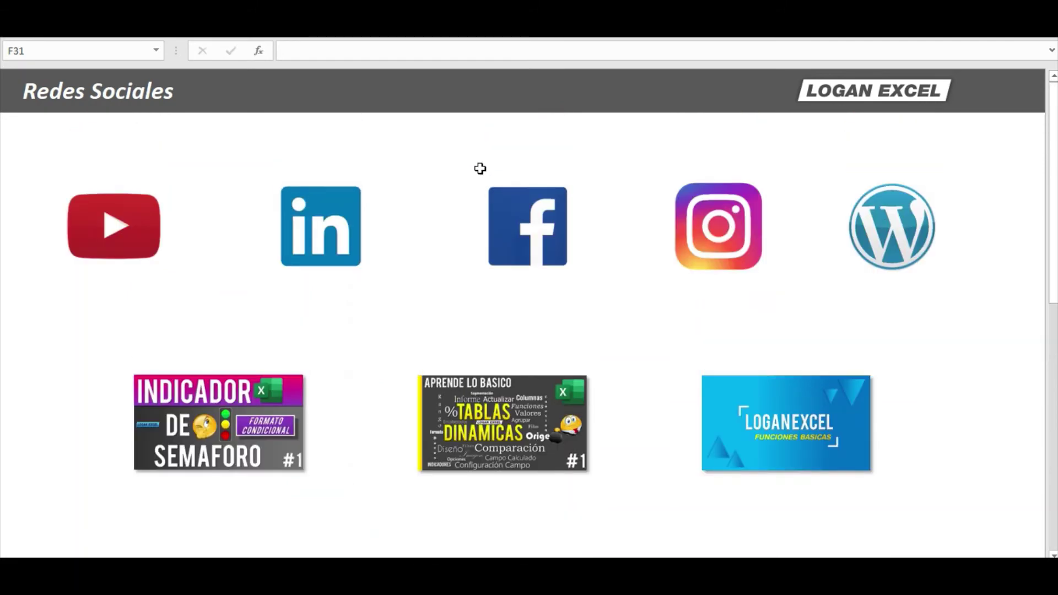
key("F9")
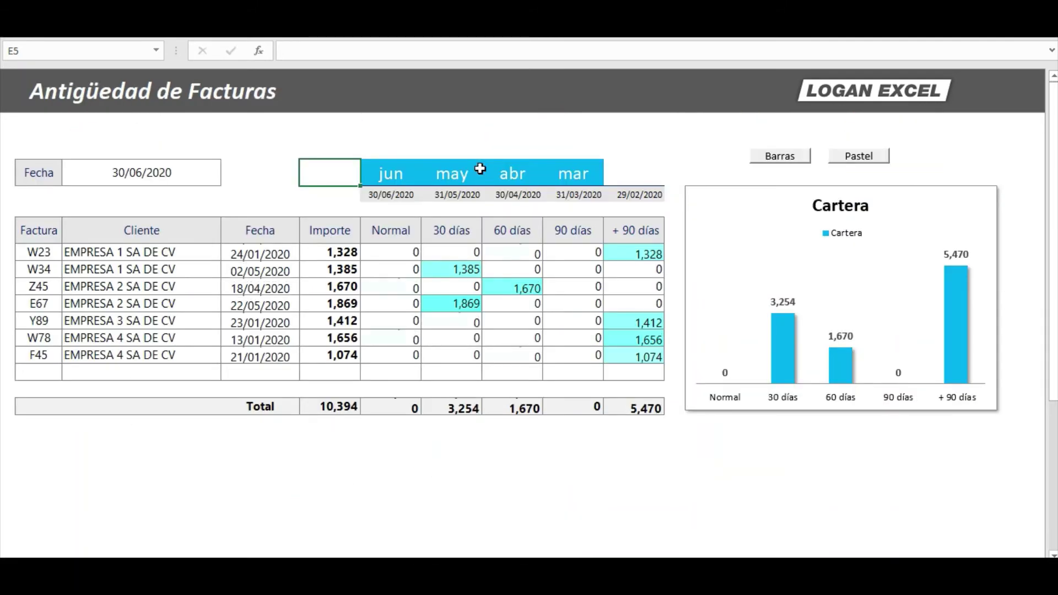
key("F9")
key("F9")
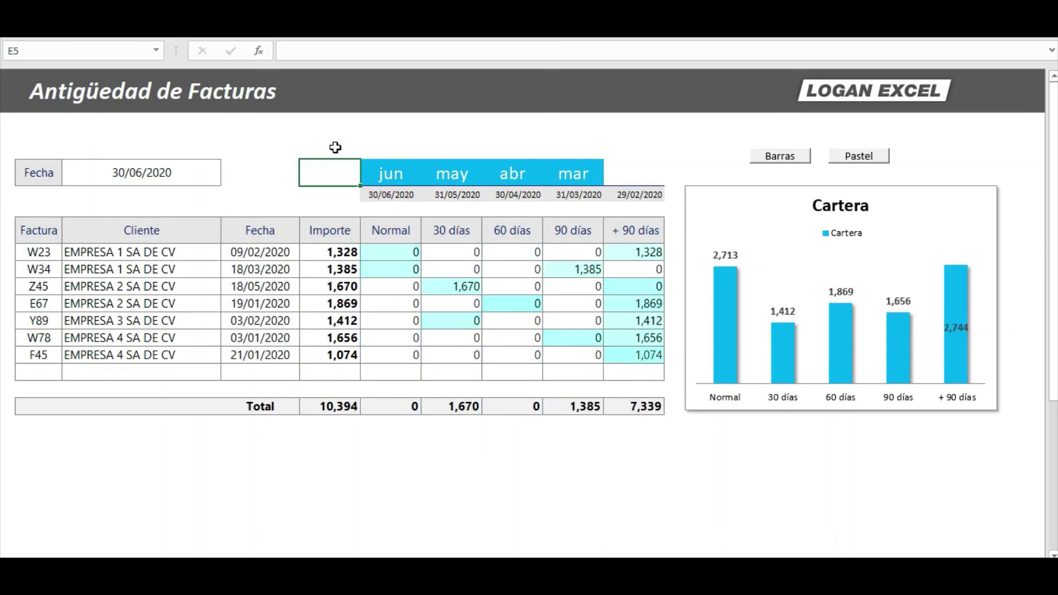